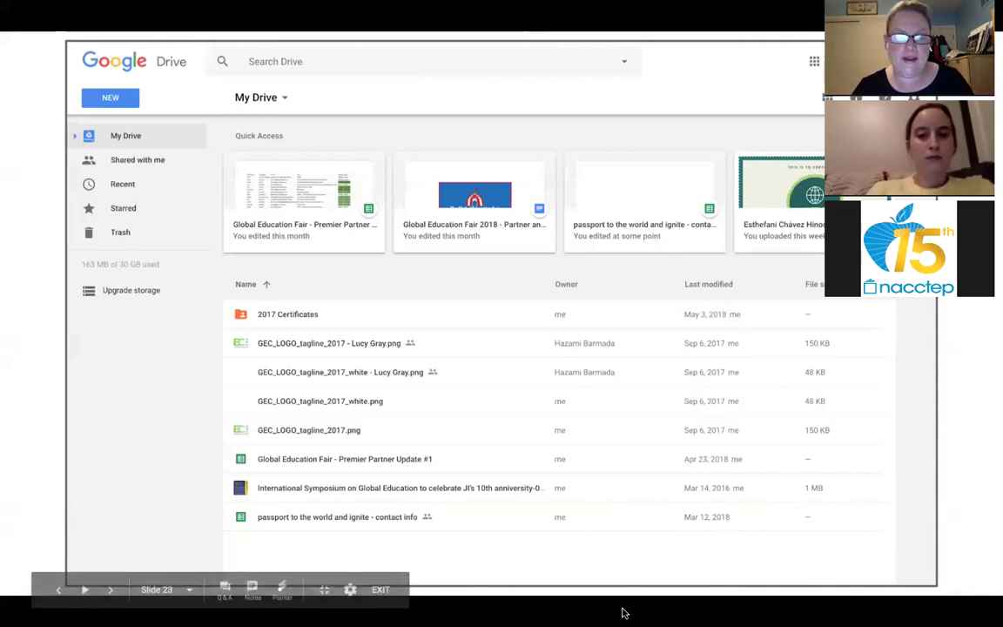
left_click(294, 590)
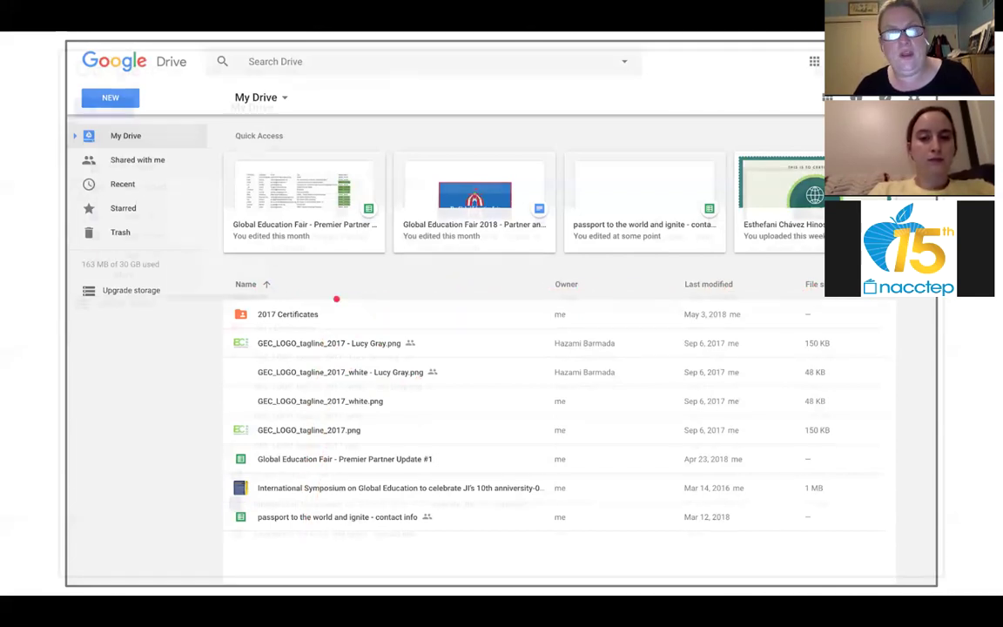
key("Right")
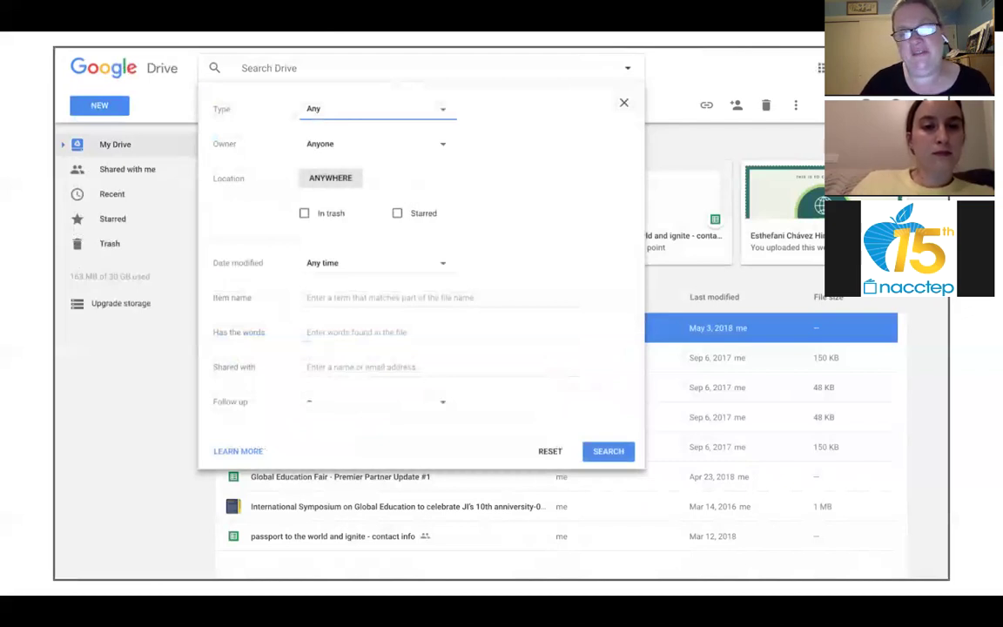
key("Right")
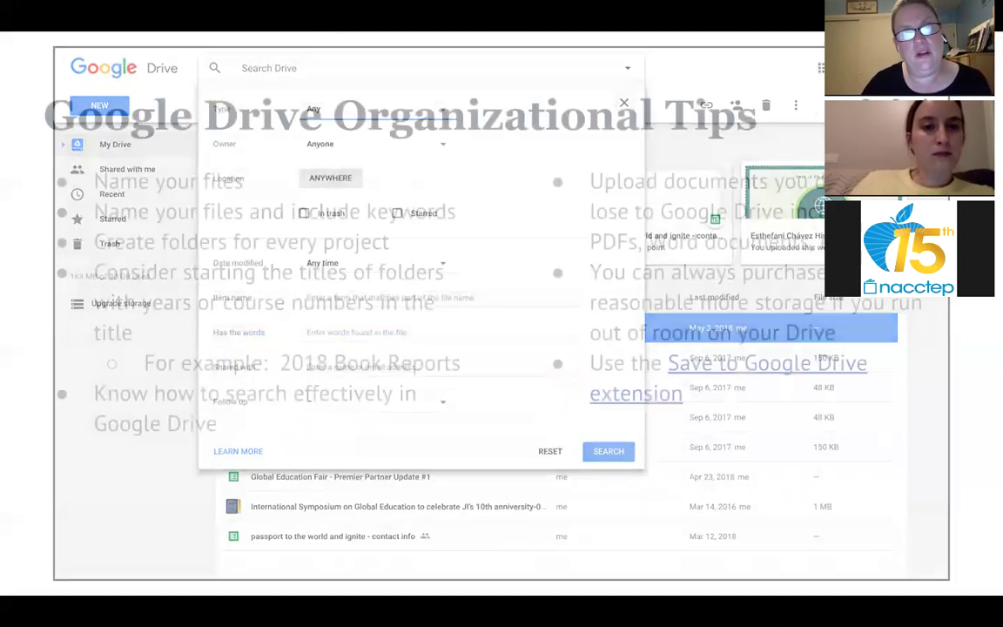
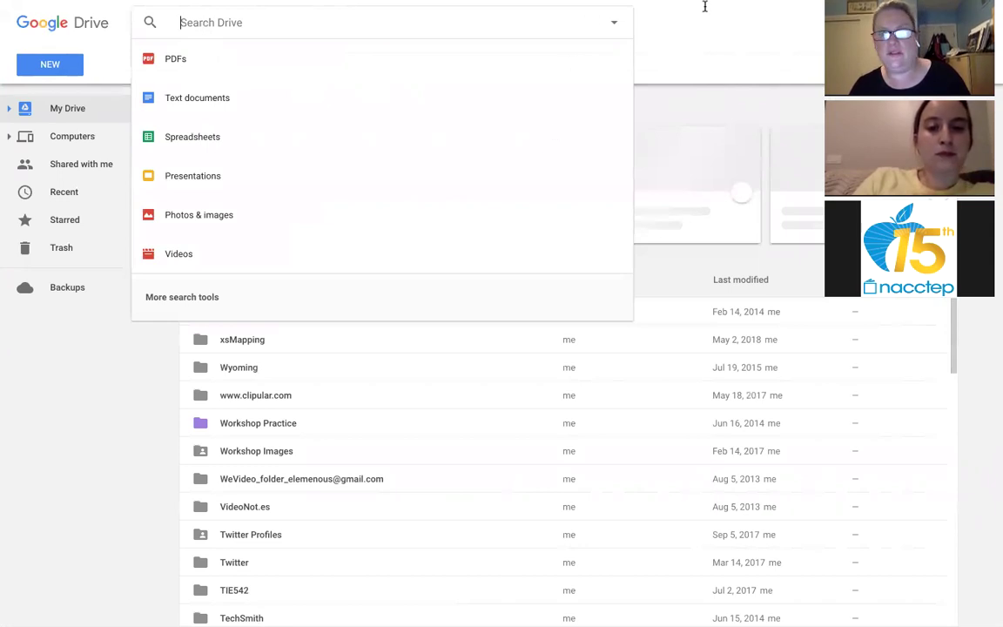
Step: Expand the Computers section to view its connected devices and collapse it again
mouse_move(706, 4)
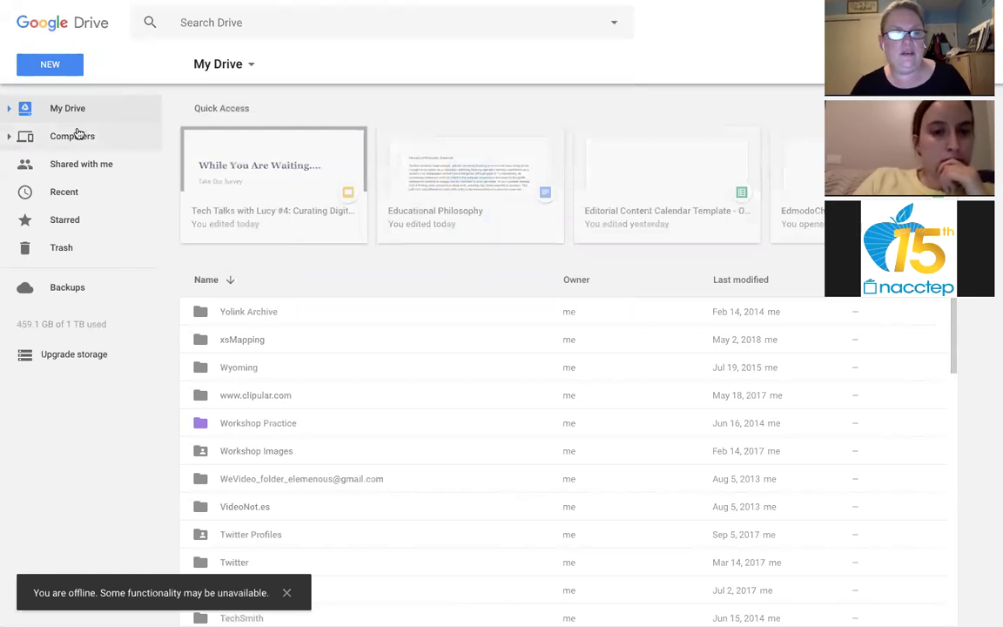
left_click(9, 137)
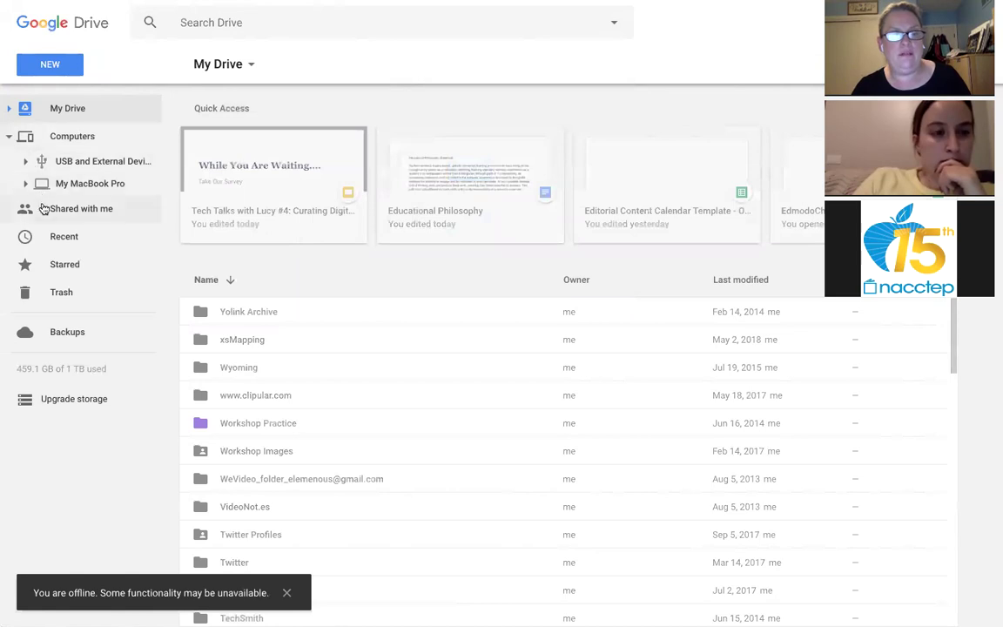
left_click(9, 137)
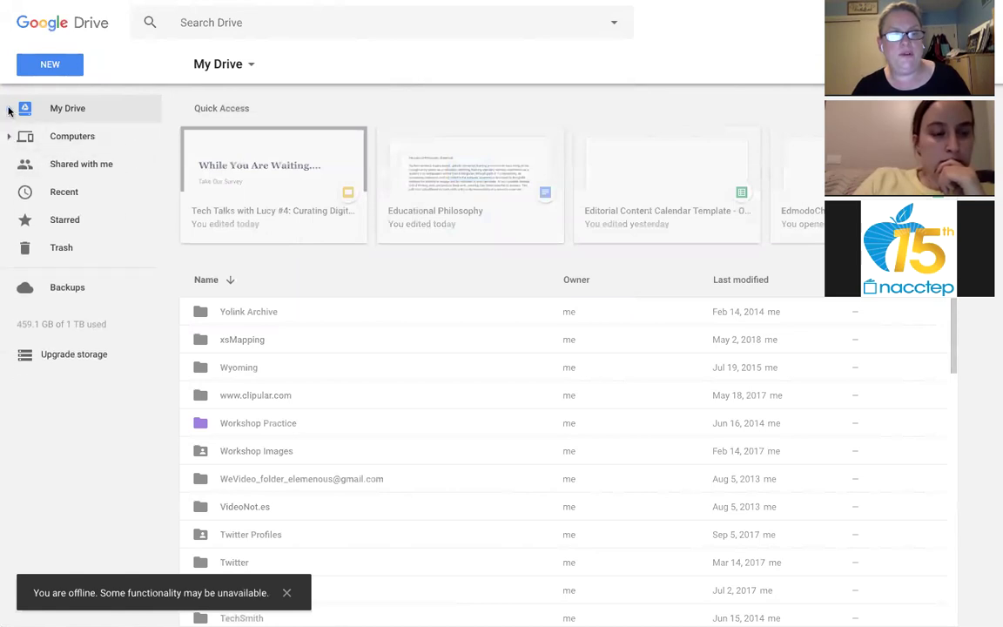
Step: Expand the My Drive folder tree and examine how its folders are named by year and colored
left_click(7, 109)
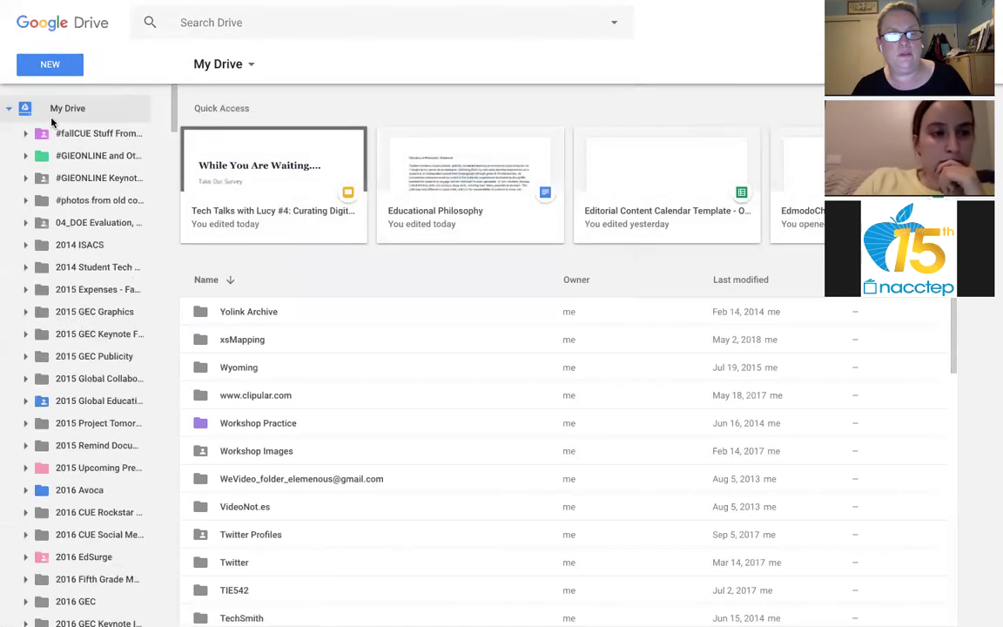
scroll(86, 340, "down", 1)
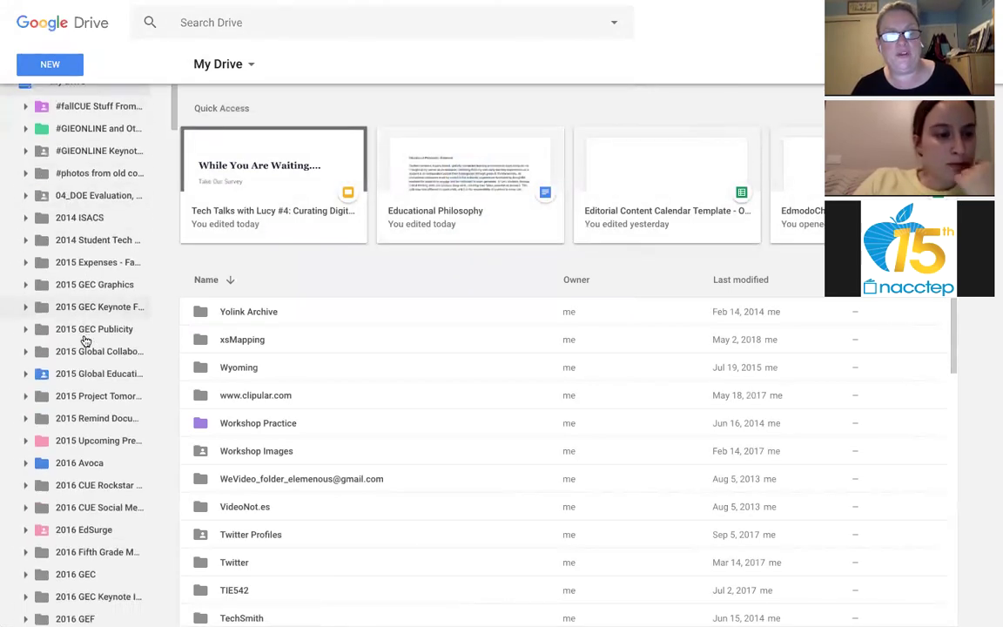
scroll(85, 340, "down", 3)
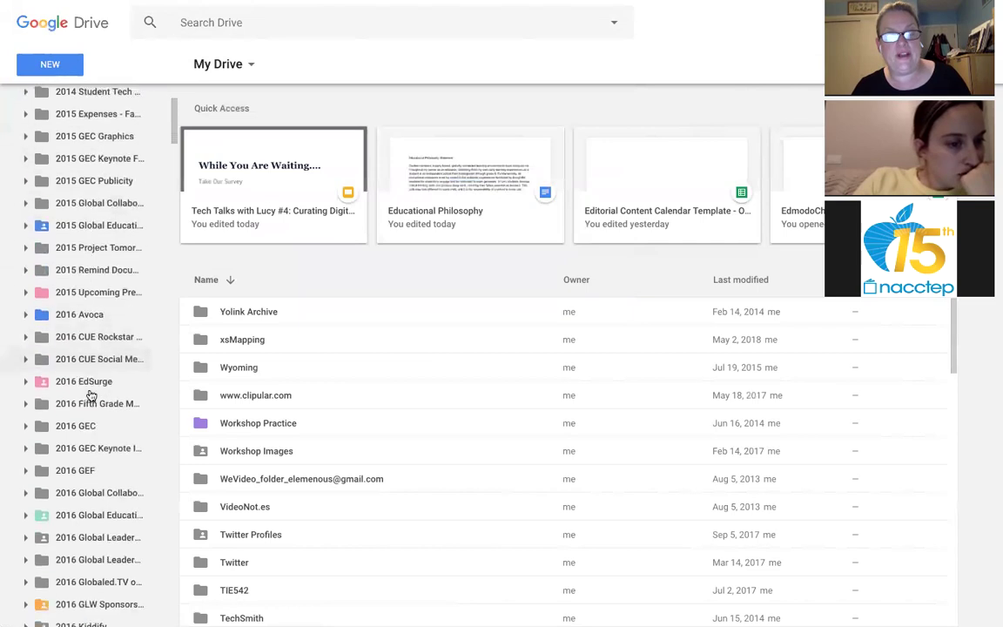
scroll(91, 396, "down", 5)
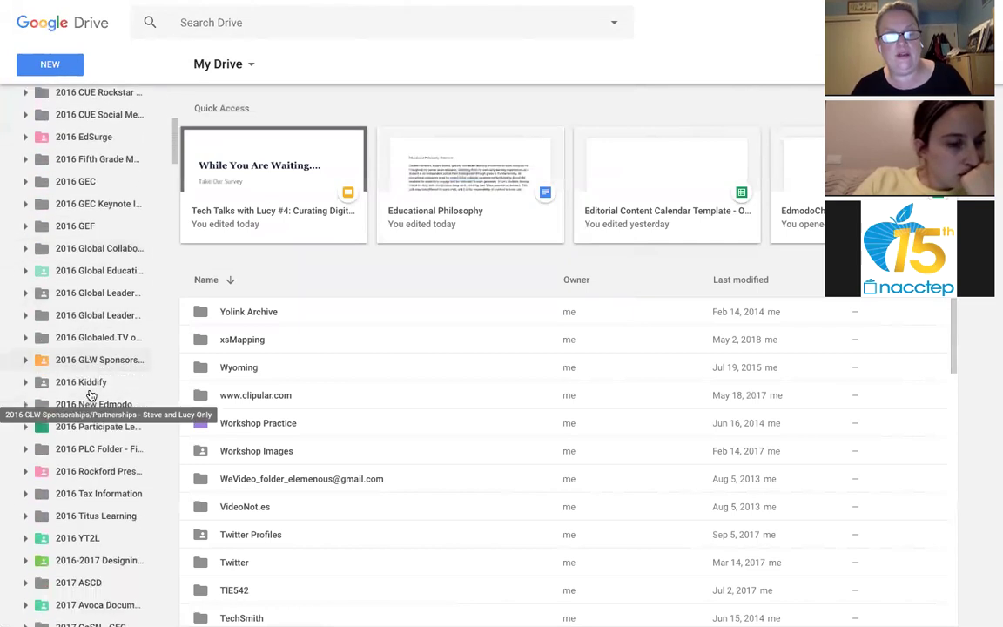
scroll(91, 396, "down", 4)
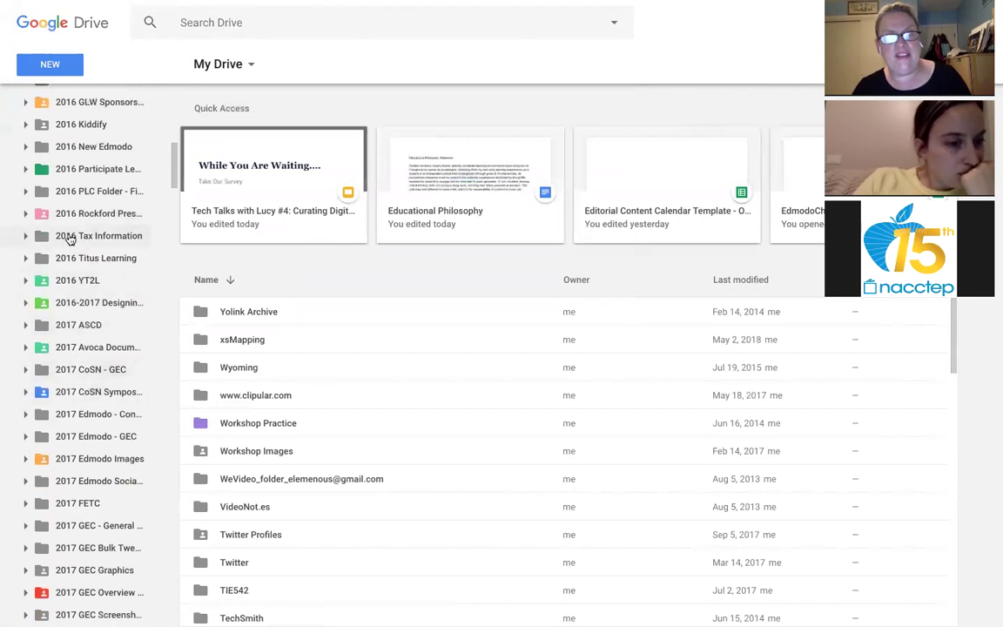
scroll(68, 305, "down", 3)
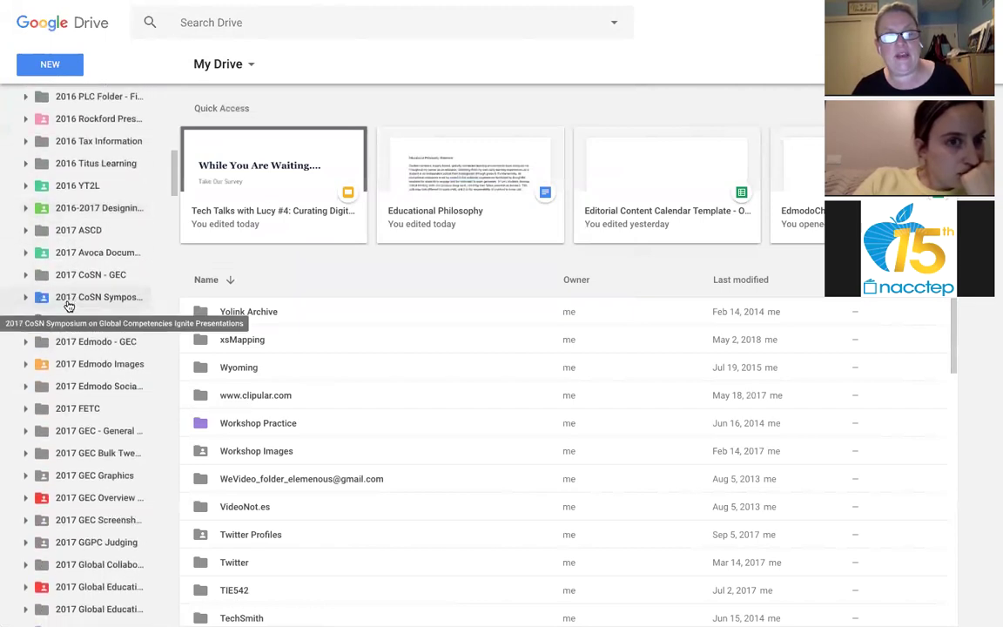
scroll(67, 304, "down", 3)
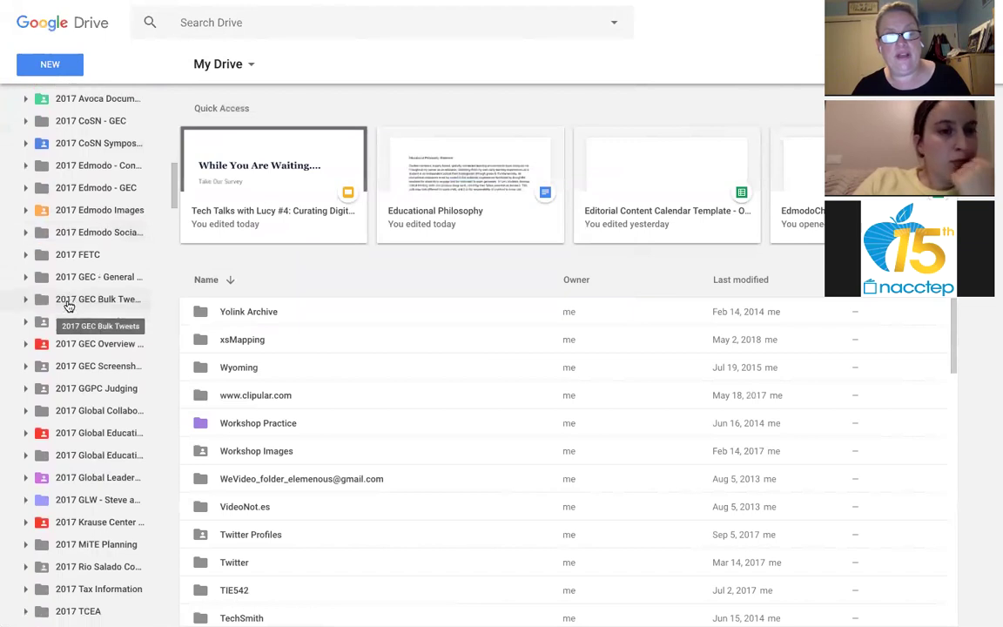
scroll(81, 259, "up", 3)
scroll(81, 260, "up", 12)
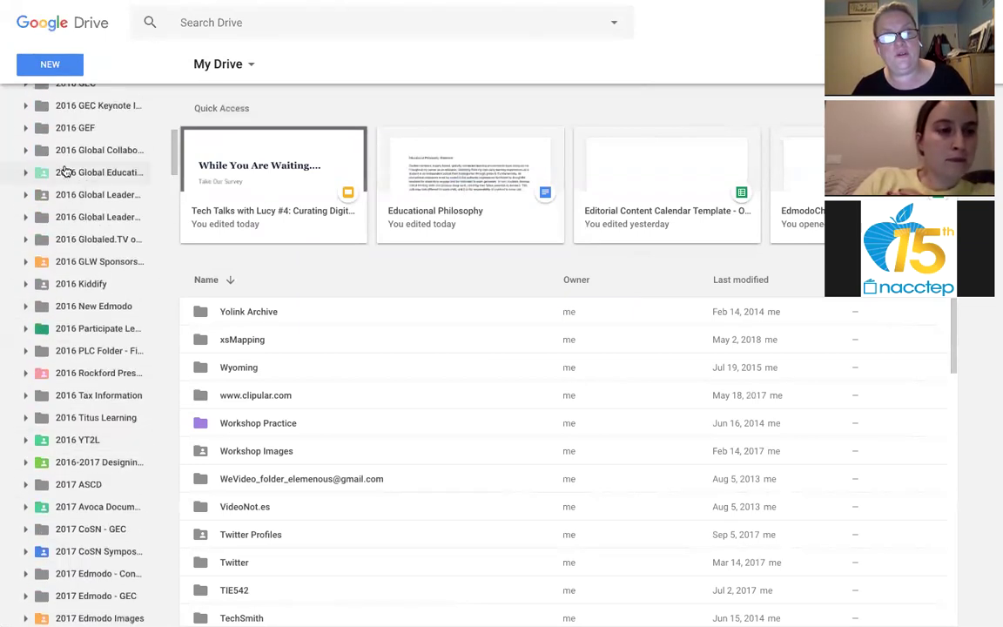
scroll(65, 171, "up", 3)
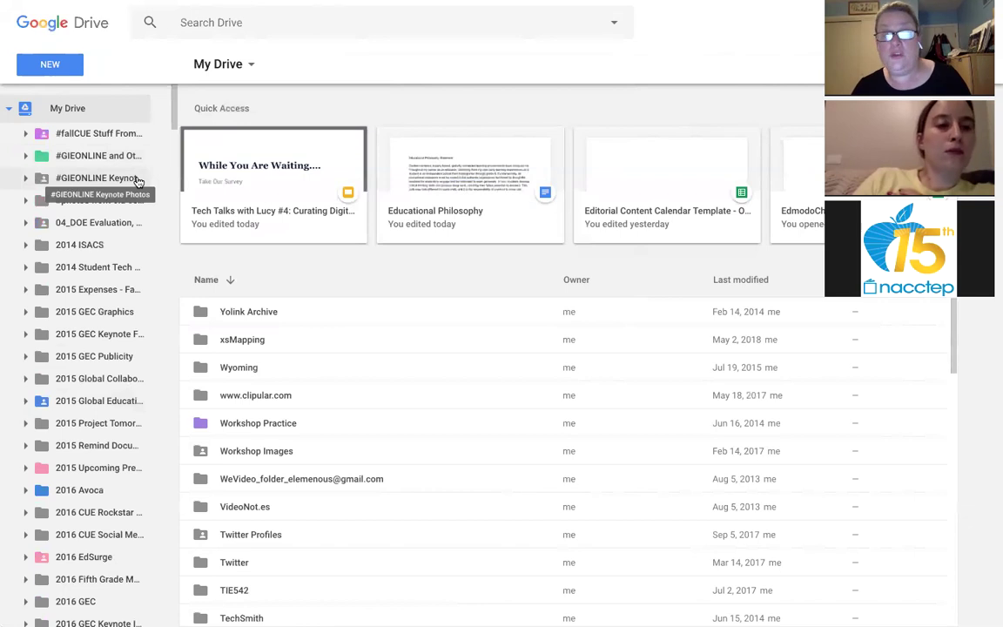
Step: Open the #GIEONLINE Keynote Photos folder and change its folder color to blue
left_click_drag(137, 177, 85, 179)
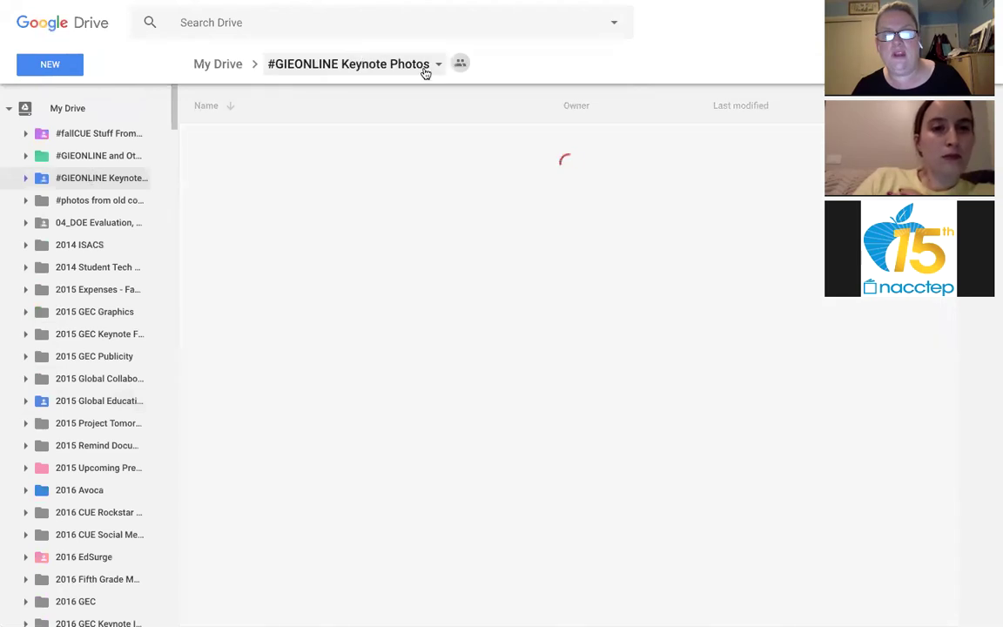
left_click(438, 68)
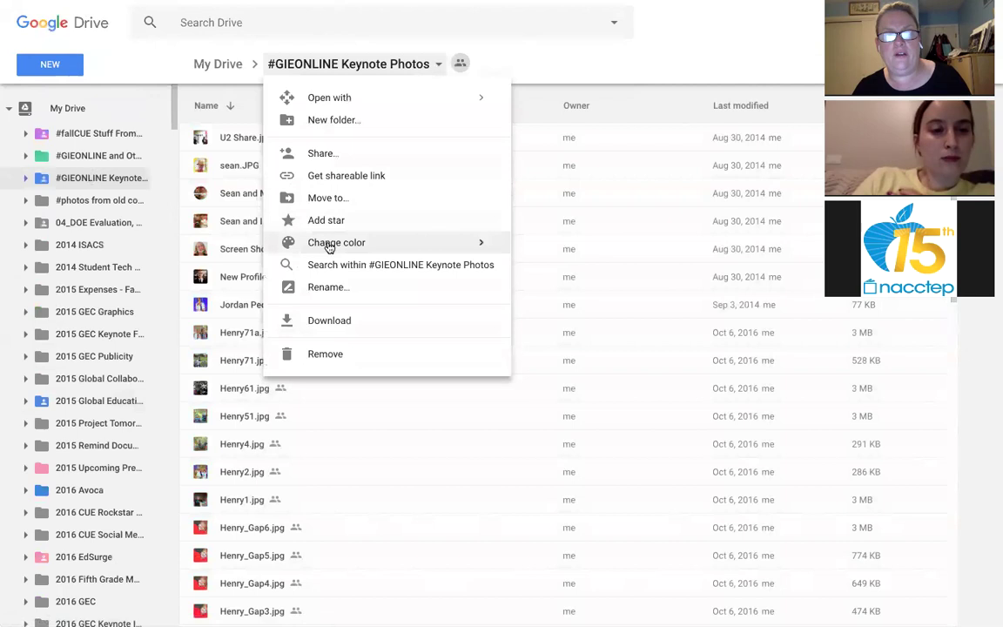
mouse_move(330, 244)
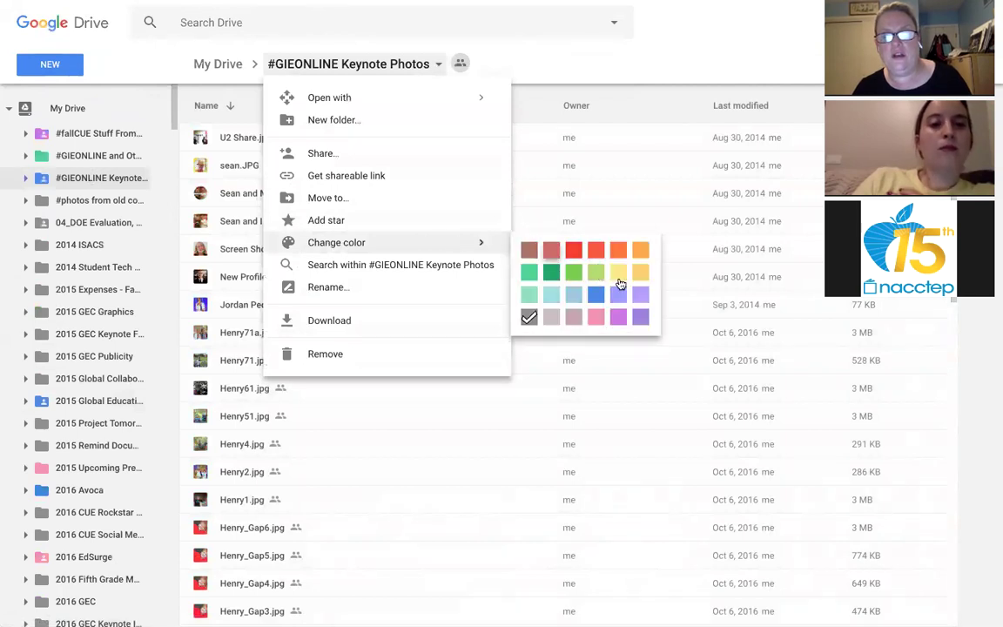
left_click(599, 304)
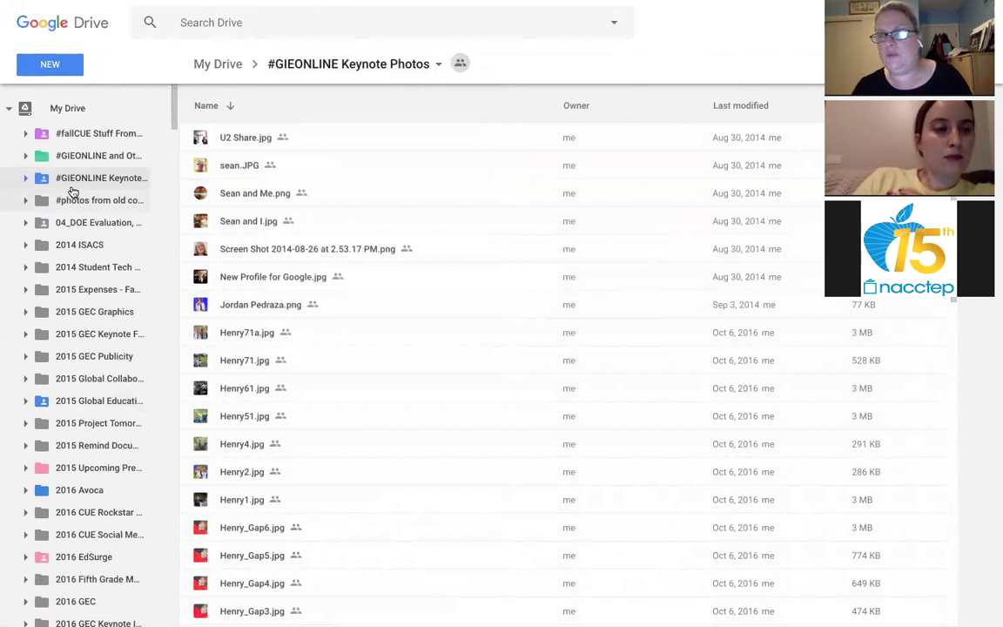
Step: Examine the advanced sharing settings of the #GIEONLINE Keynote Photos folder and close them
left_click(457, 66)
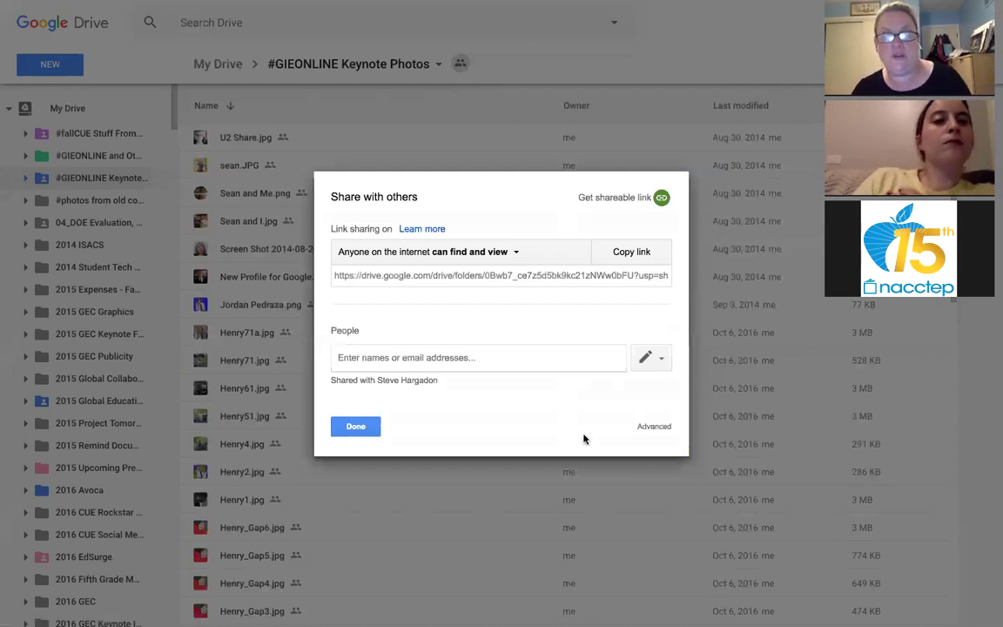
left_click(657, 428)
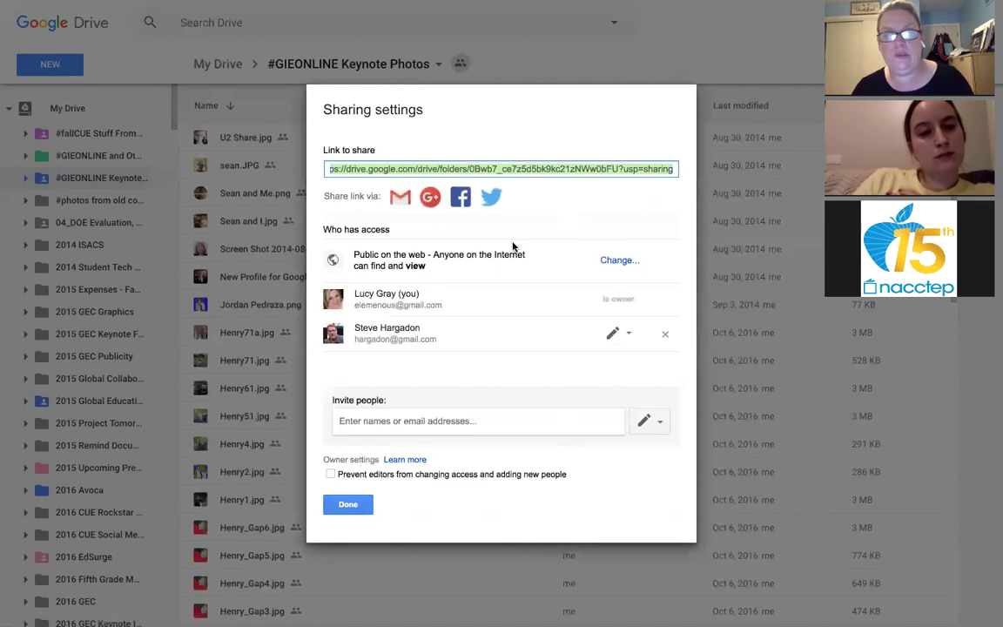
left_click(349, 505)
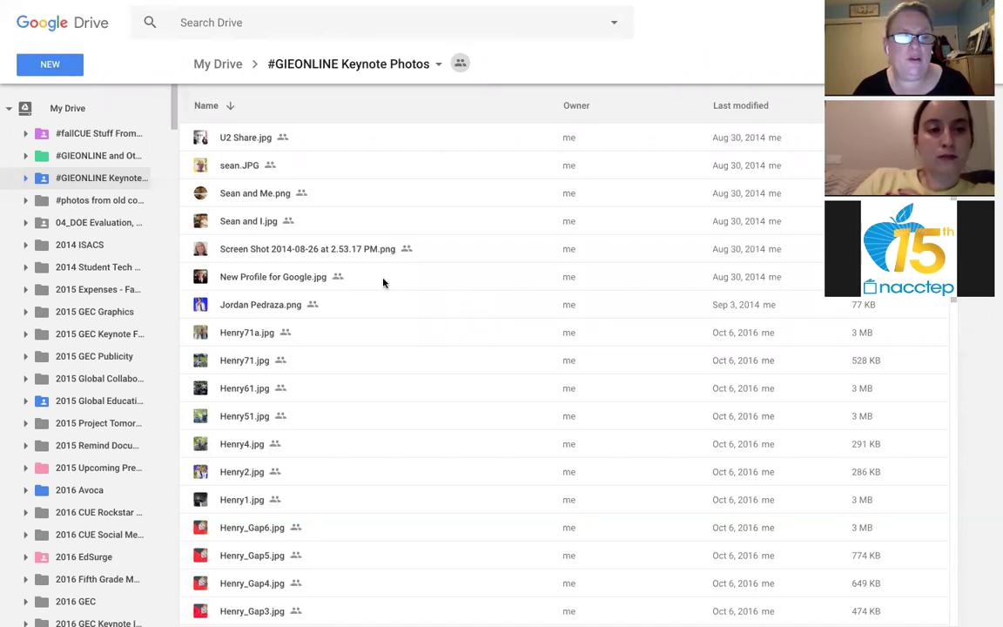
Step: Select sean.JPG in the photo folder and collapse the My Drive folder tree
left_click_drag(253, 138, 225, 158)
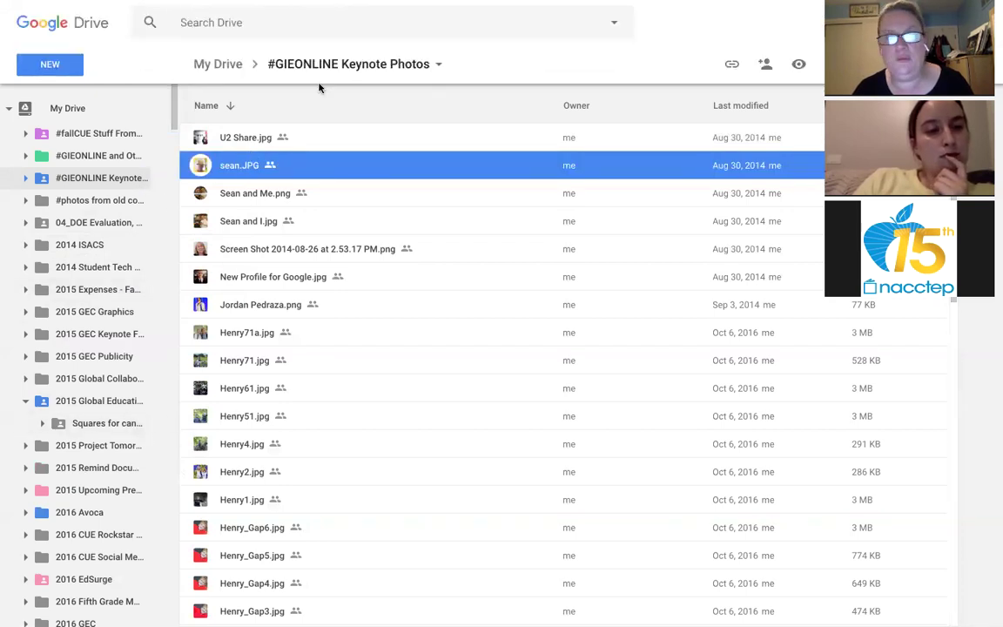
mouse_move(271, 14)
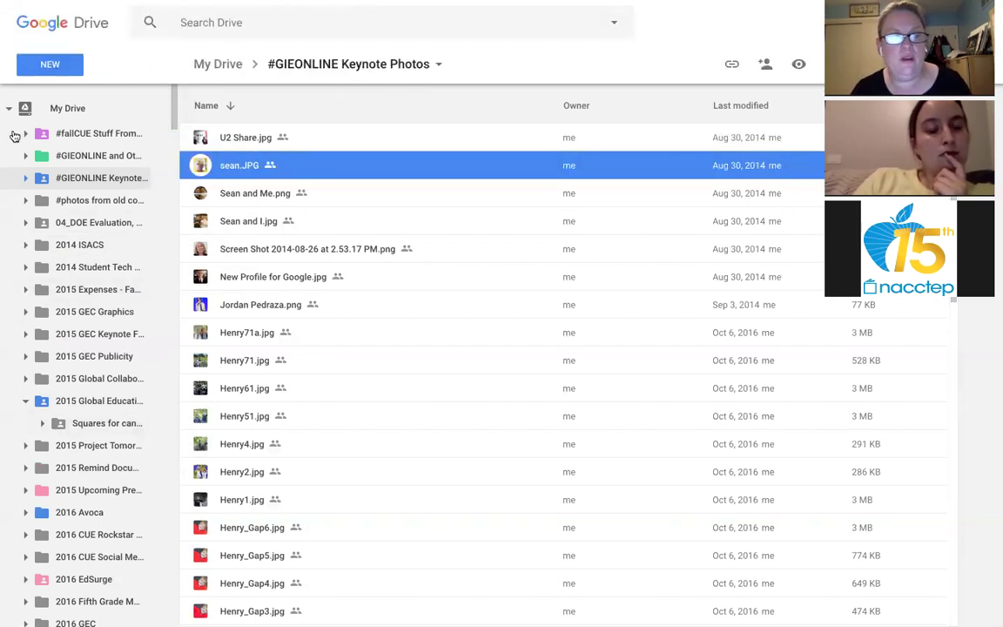
left_click(9, 110)
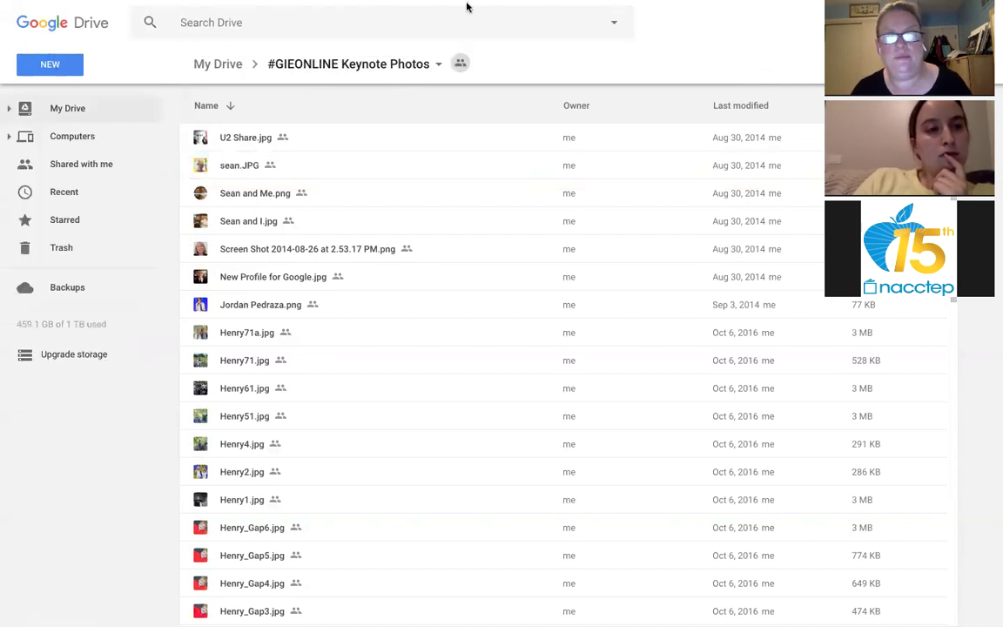
Step: Upload the PDF ending in "19MAY2018 ORD KEF (1)" from Downloads to the #GIEONLINE Keynote Photos folder
mouse_move(576, 7)
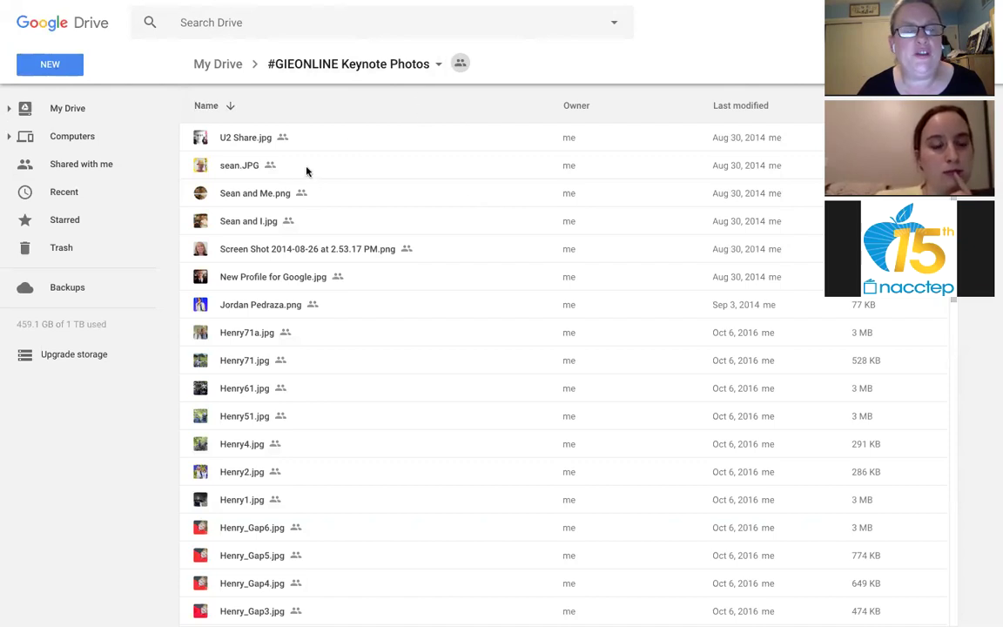
left_click(54, 69)
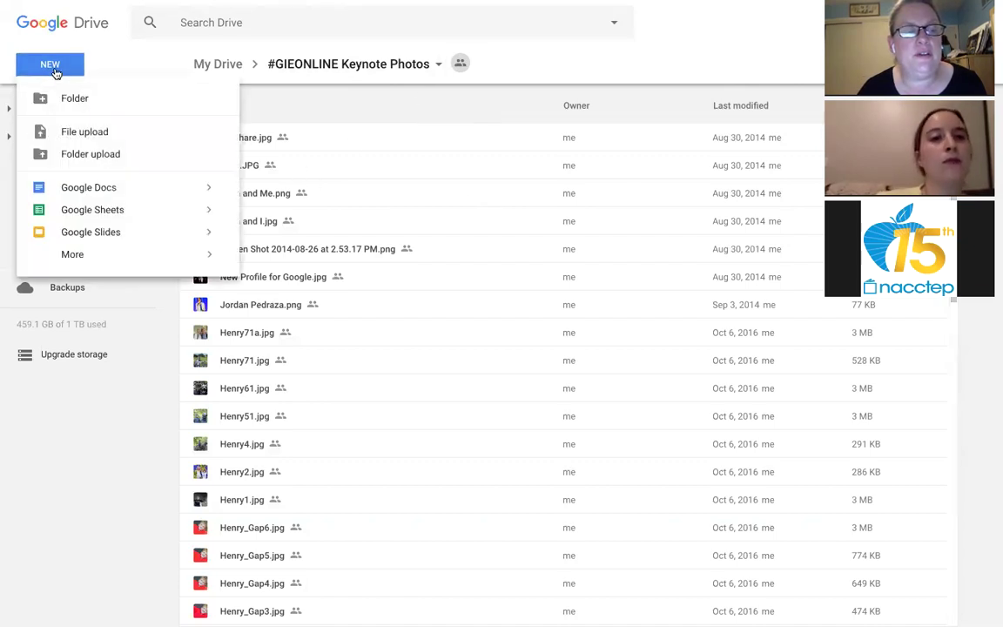
left_click(77, 136)
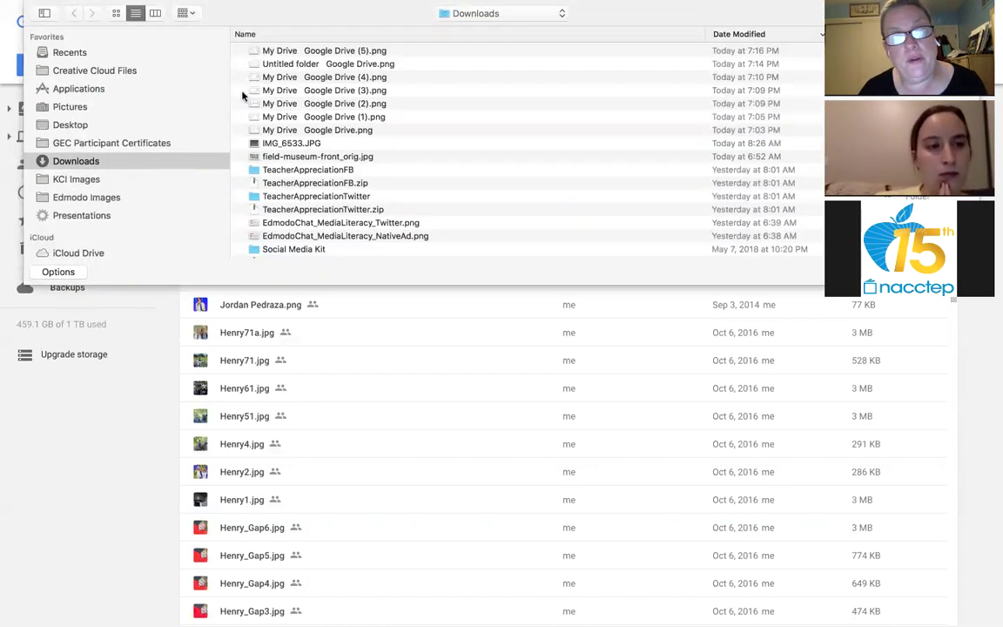
scroll(296, 165, "down", 5)
scroll(297, 168, "down", 10)
scroll(297, 167, "up", 5)
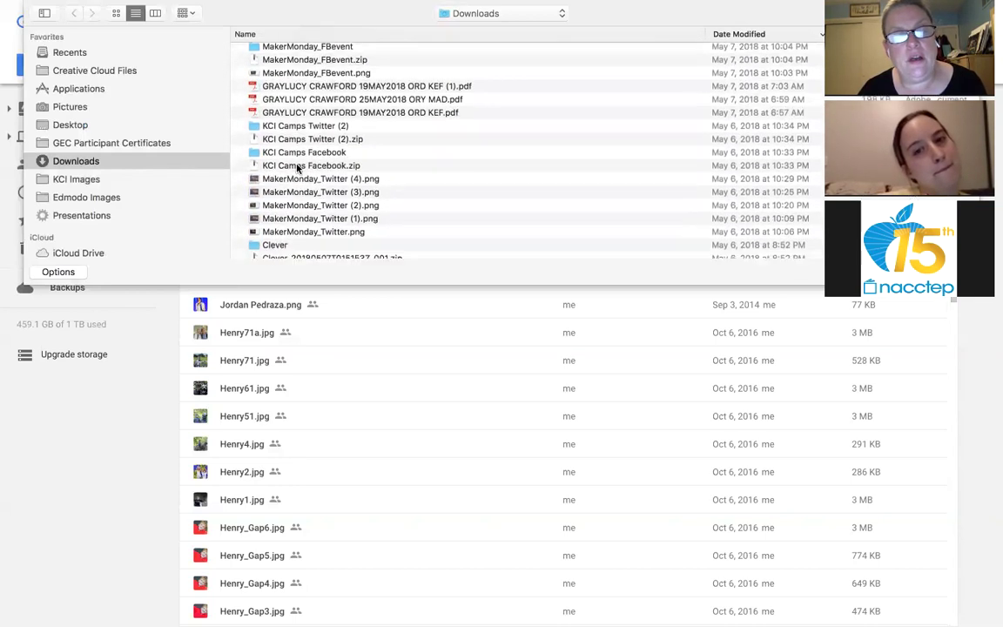
left_click(291, 83)
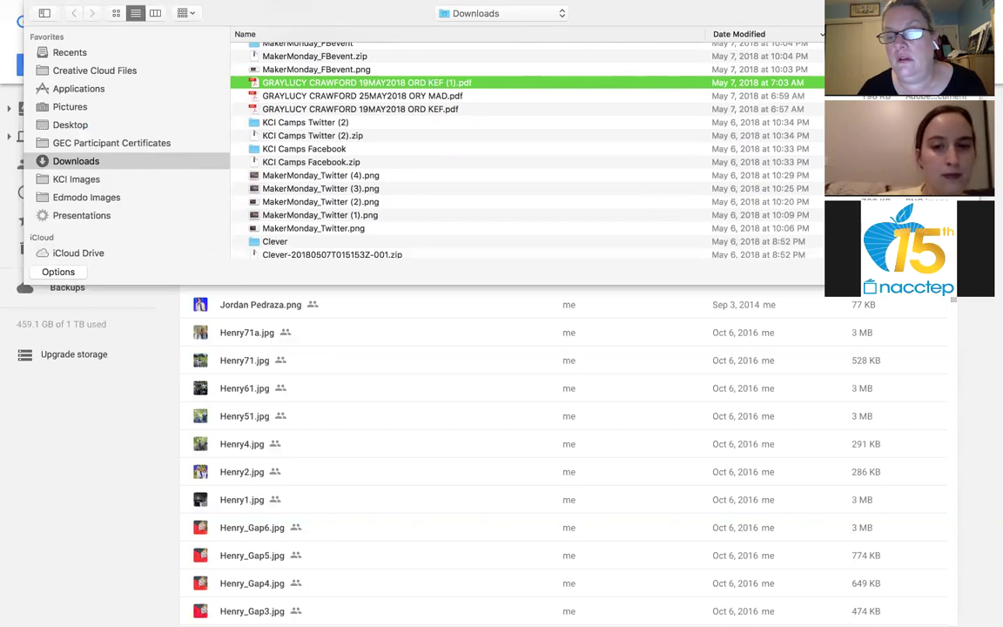
key("Return")
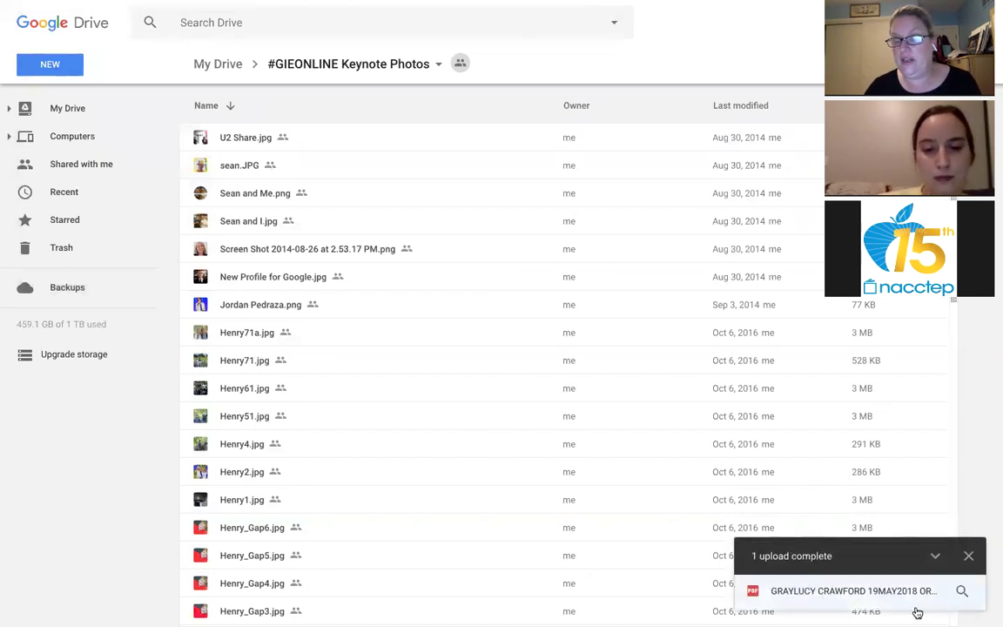
Step: Locate the uploaded PDF ending in "19MAY2018 ORD KEF (1)" and move it to My Drive, accepting the change in access
left_click(960, 592)
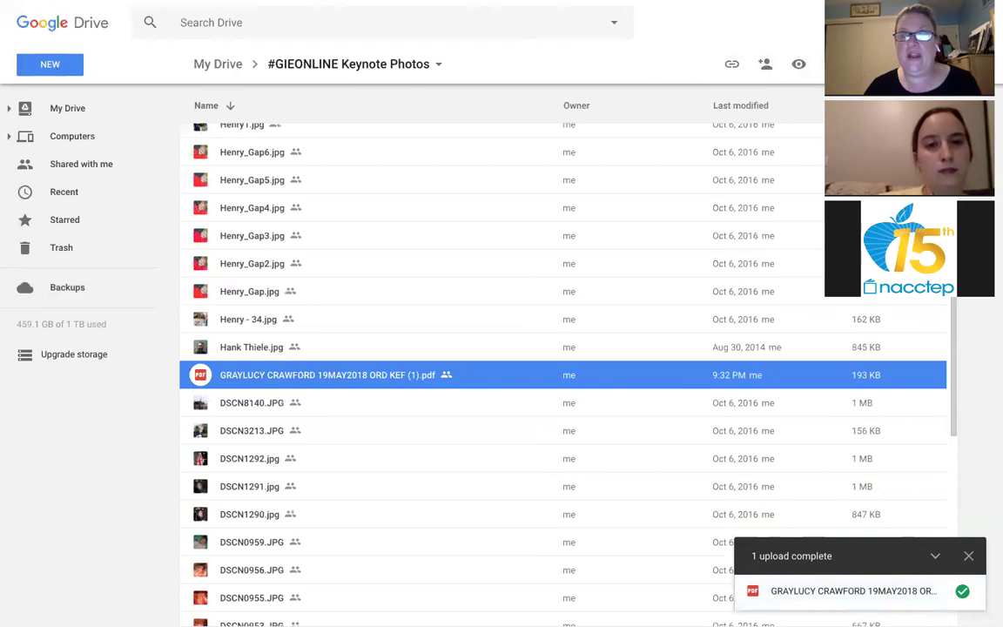
left_click(825, 64)
left_click(719, 134)
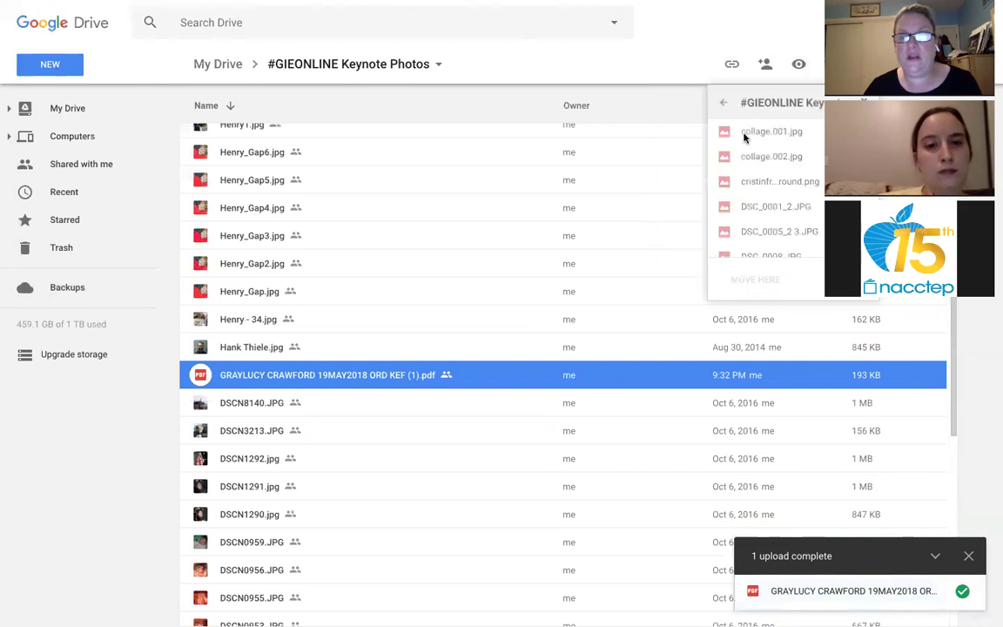
left_click(723, 102)
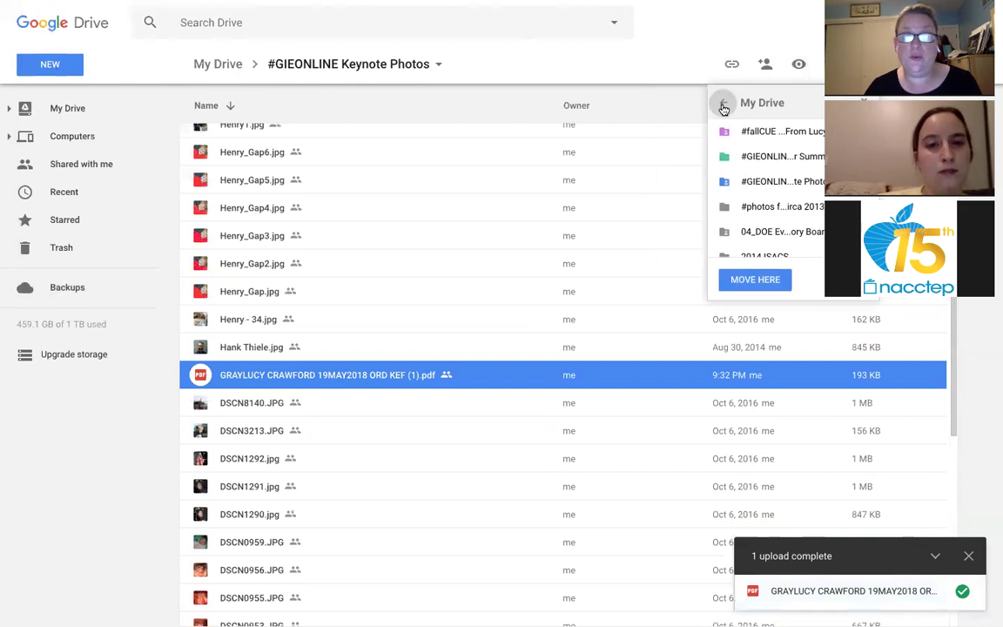
scroll(736, 192, "down", 2)
scroll(747, 205, "up", 2)
scroll(739, 174, "down", 1)
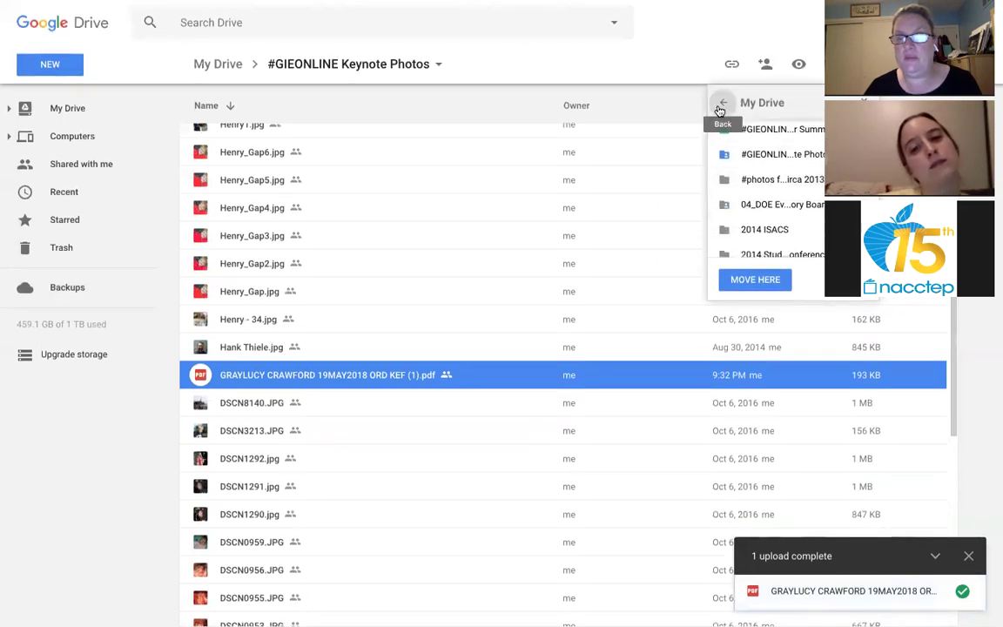
left_click(721, 103)
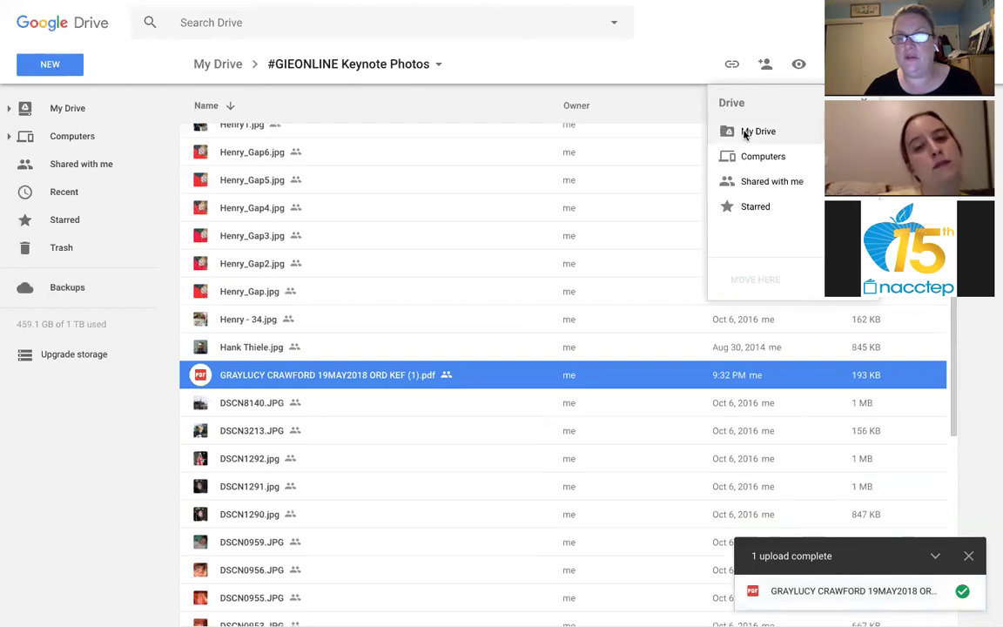
left_click(746, 133)
left_click(743, 279)
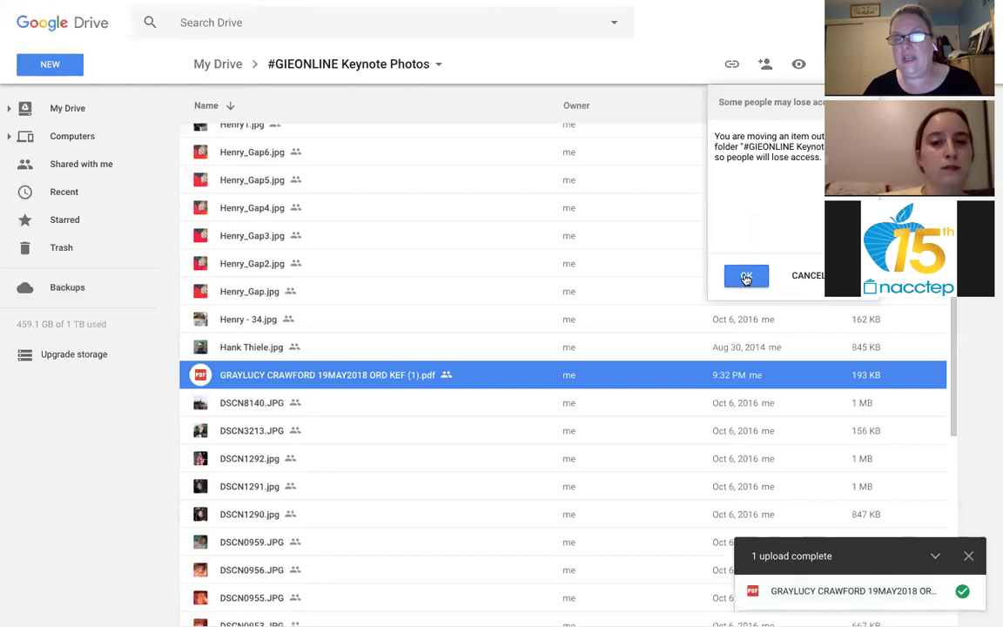
left_click(746, 277)
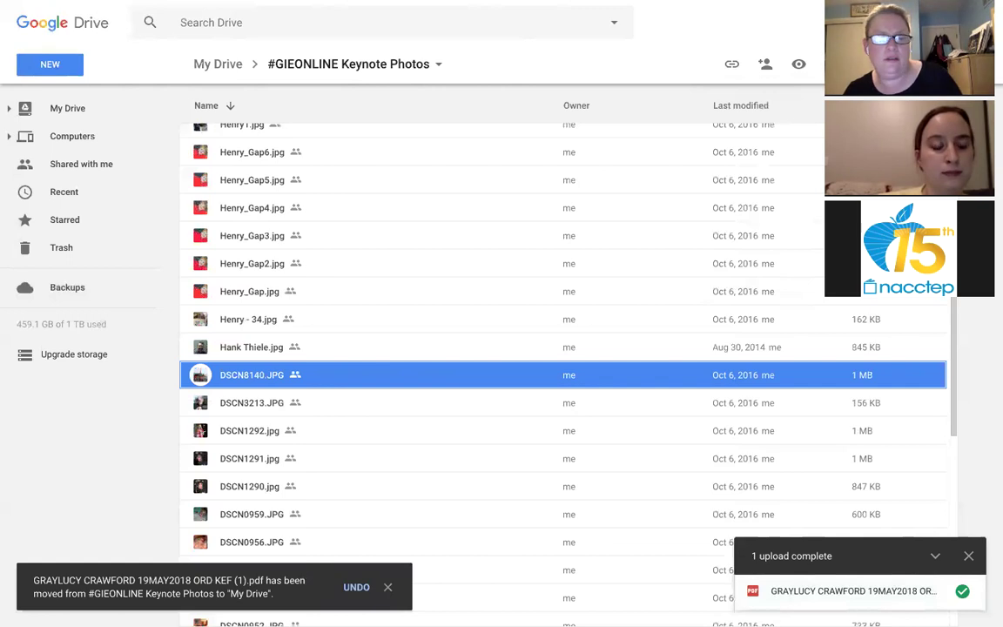
Step: Upload the PDF ending in "References_NSCDS" to My Drive and review the recent Drive activity
left_click_drag(419, 164, 54, 106)
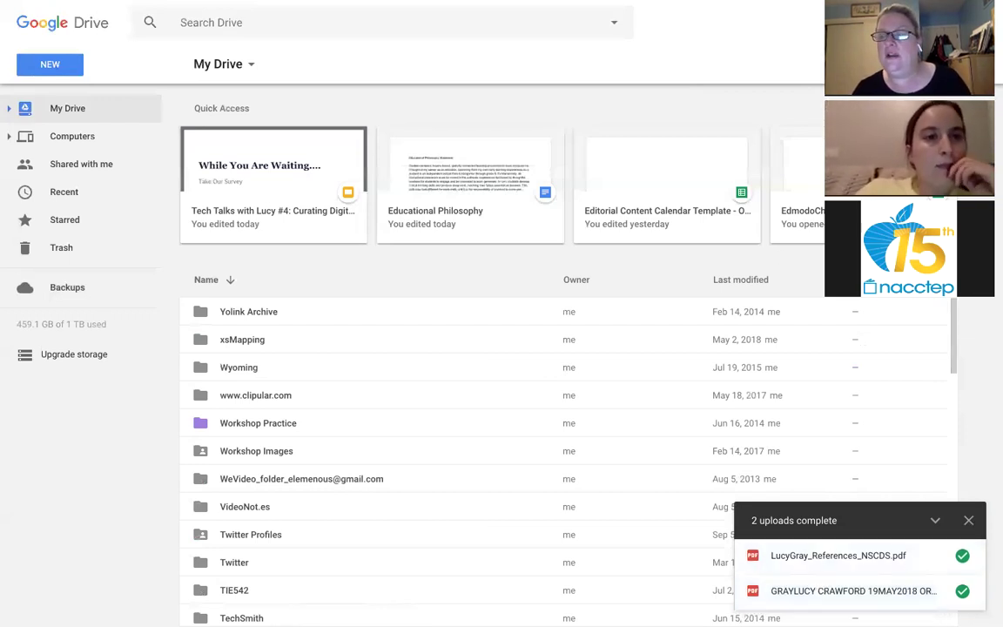
left_click(962, 63)
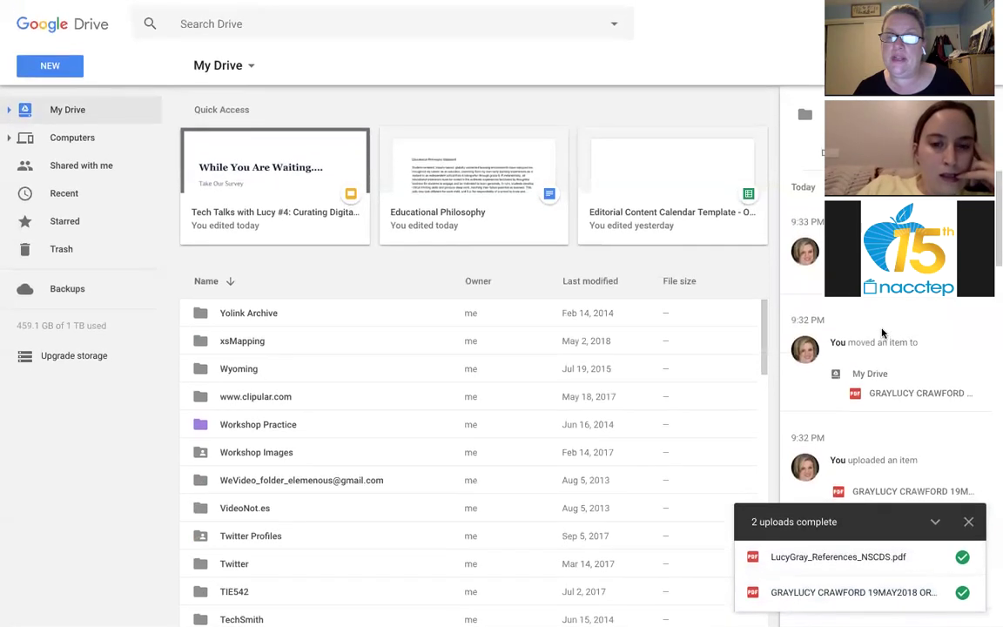
scroll(881, 327, "down", 10)
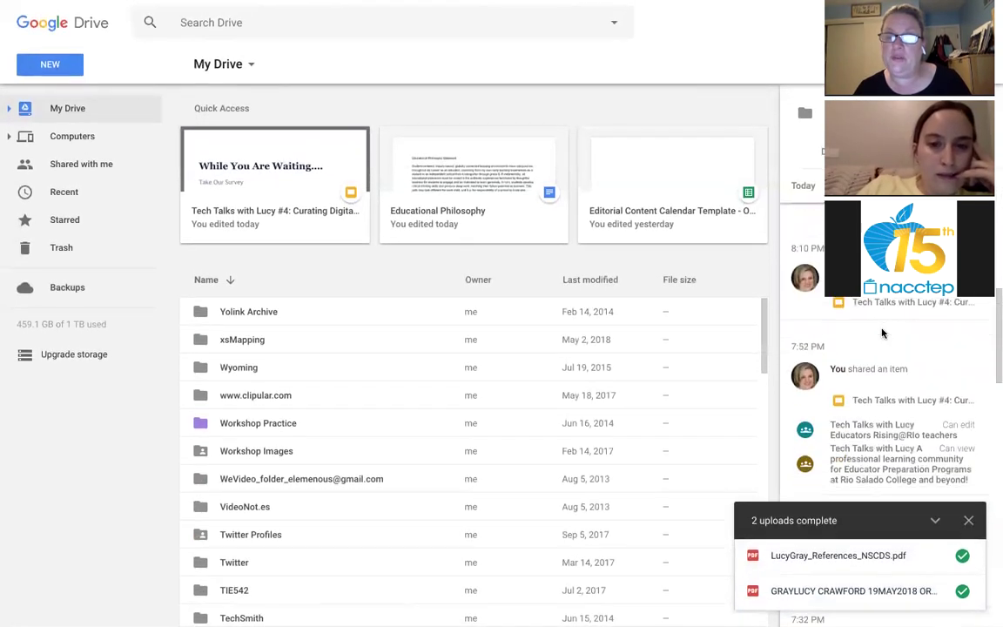
scroll(881, 332, "up", 8)
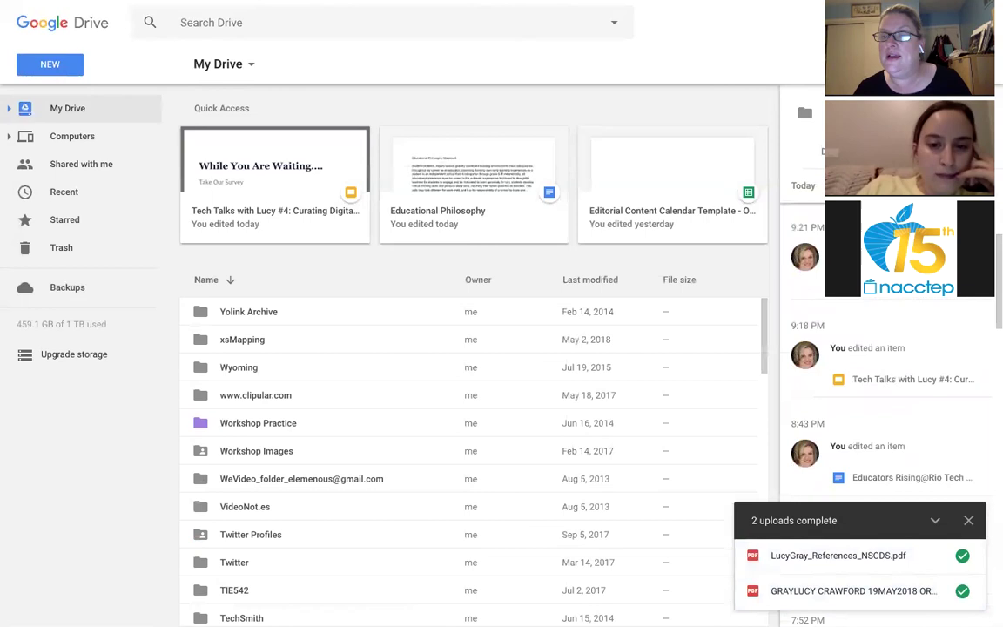
left_click(926, 64)
Step: Look up the help article "Insert or delete images or videos" and close Help
left_click(966, 64)
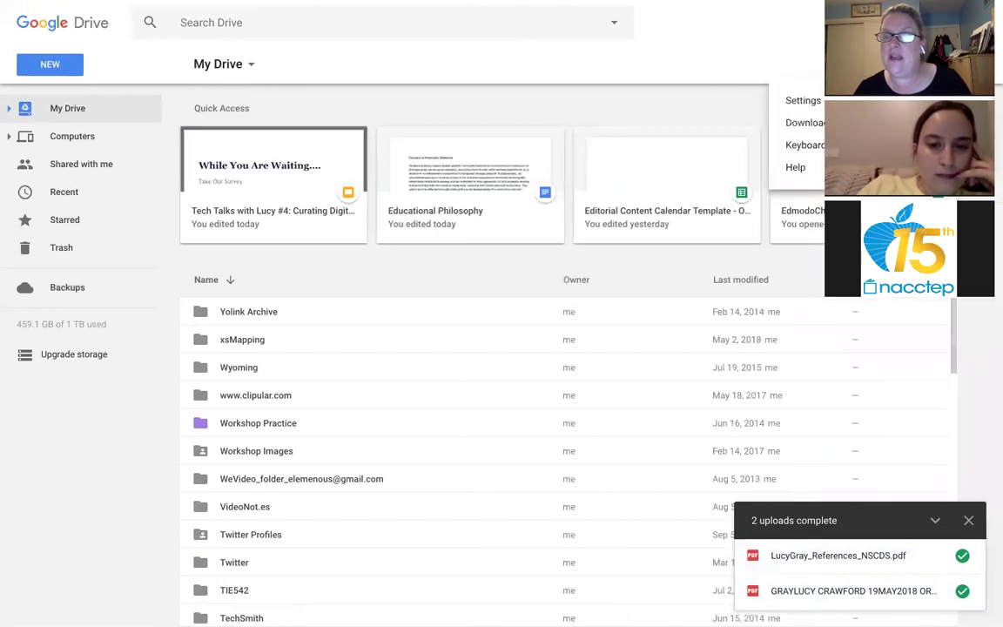
left_click(796, 167)
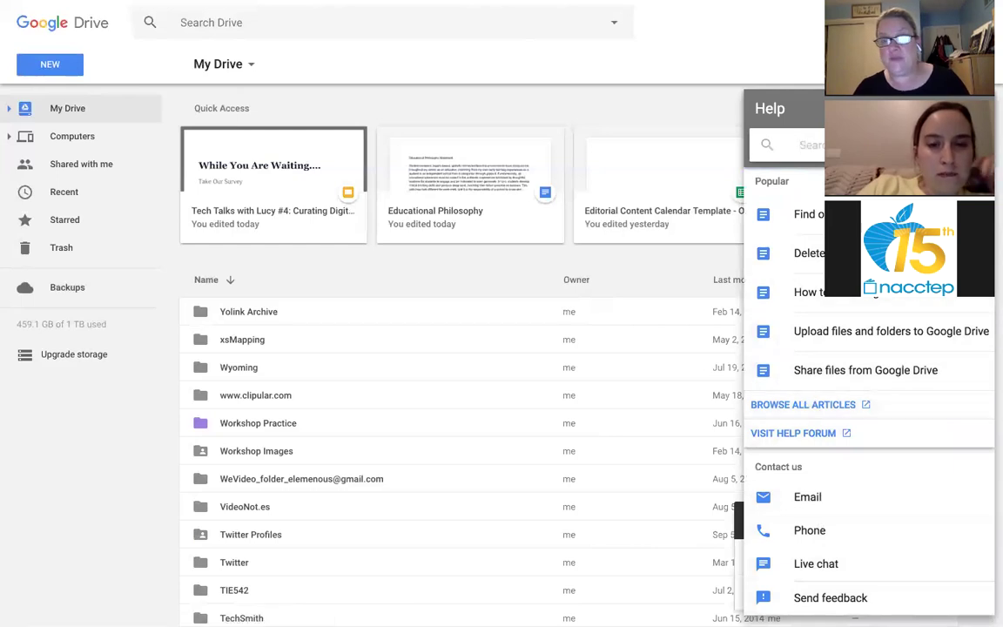
type("inser")
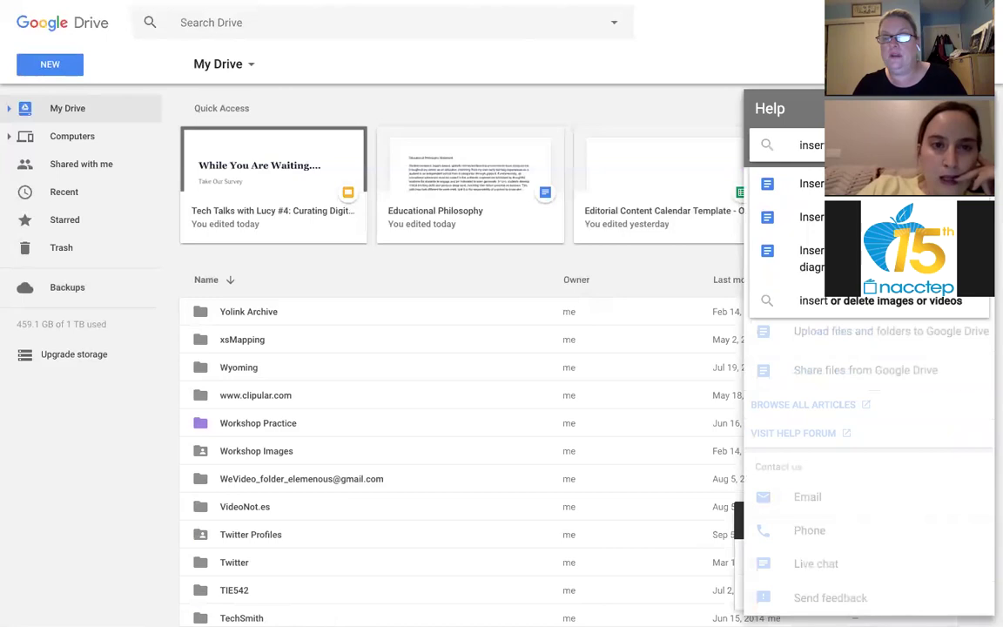
key("Escape")
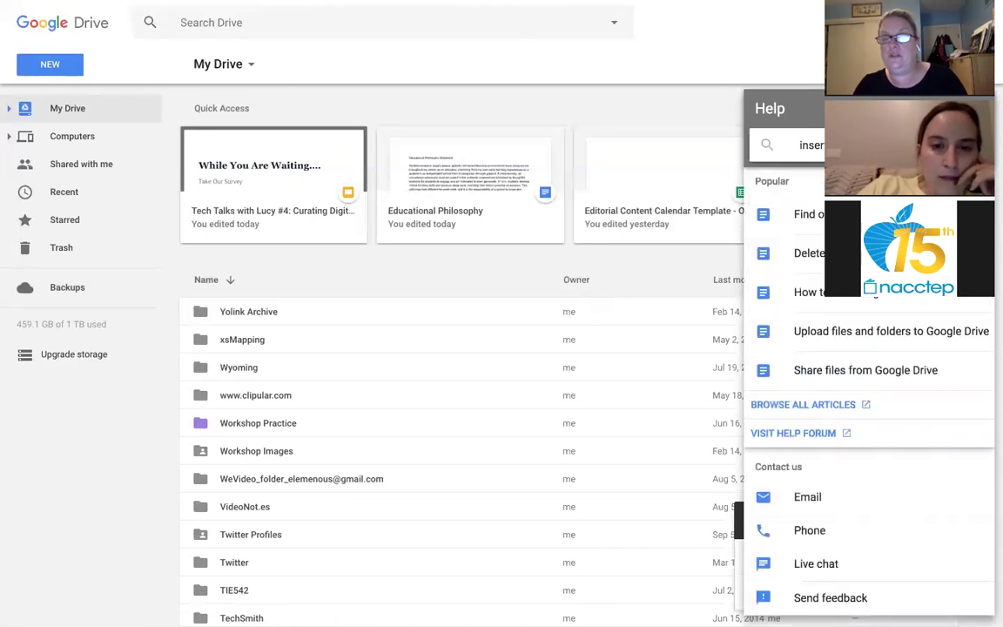
key("Return")
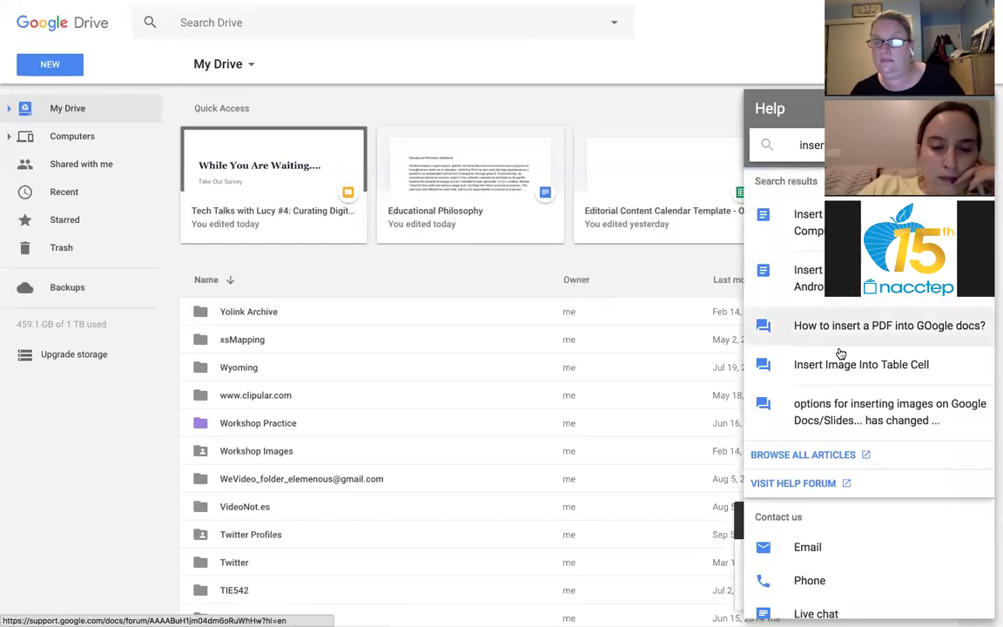
scroll(837, 355, "down", 1)
scroll(840, 358, "up", 1)
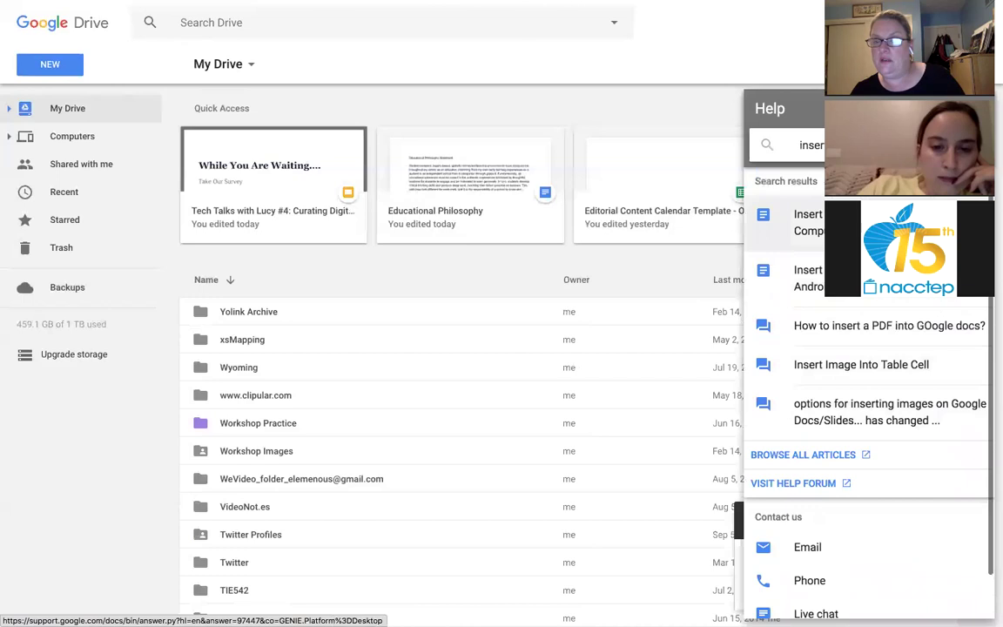
left_click(841, 358)
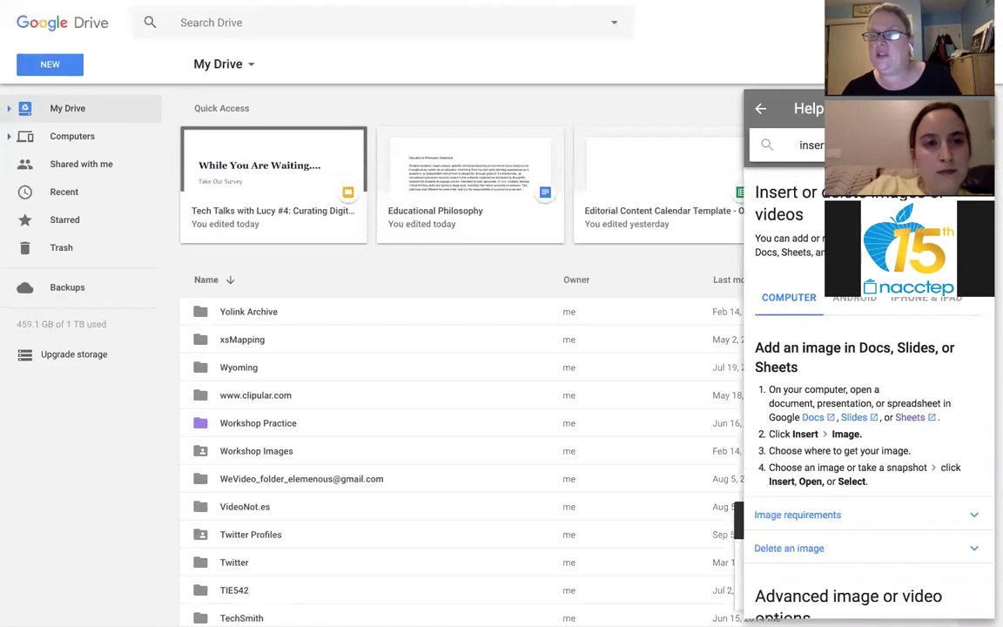
key("Escape")
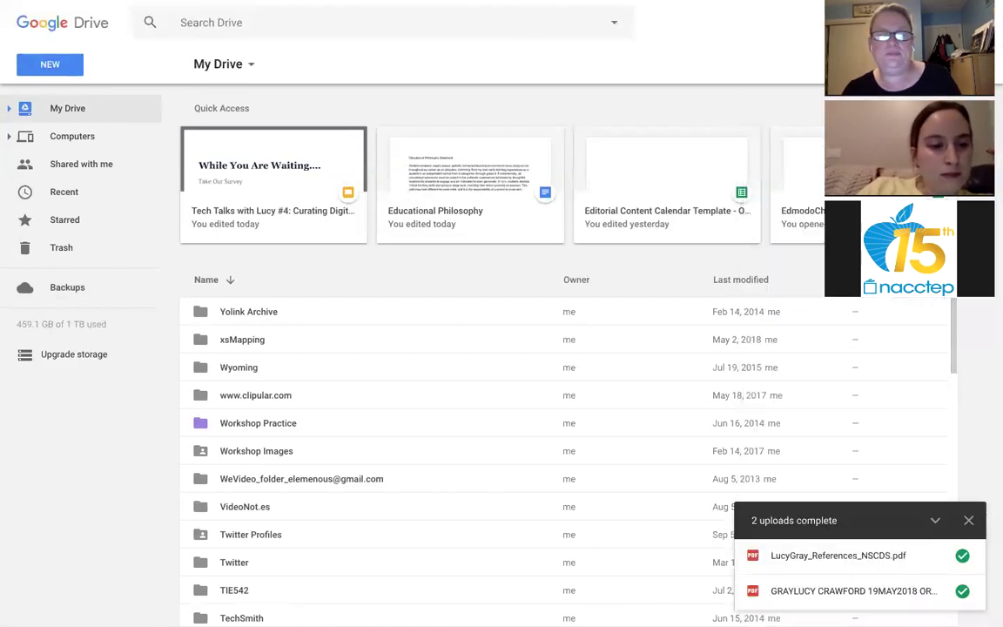
Step: Examine the full list of additional apps available for creating new files in Drive
mouse_move(389, 7)
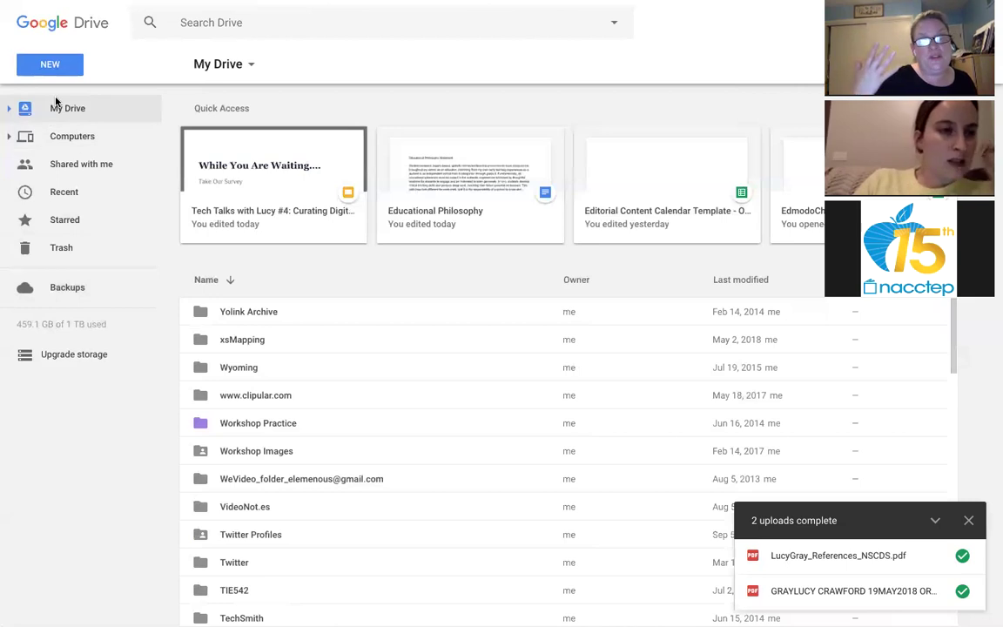
left_click(52, 65)
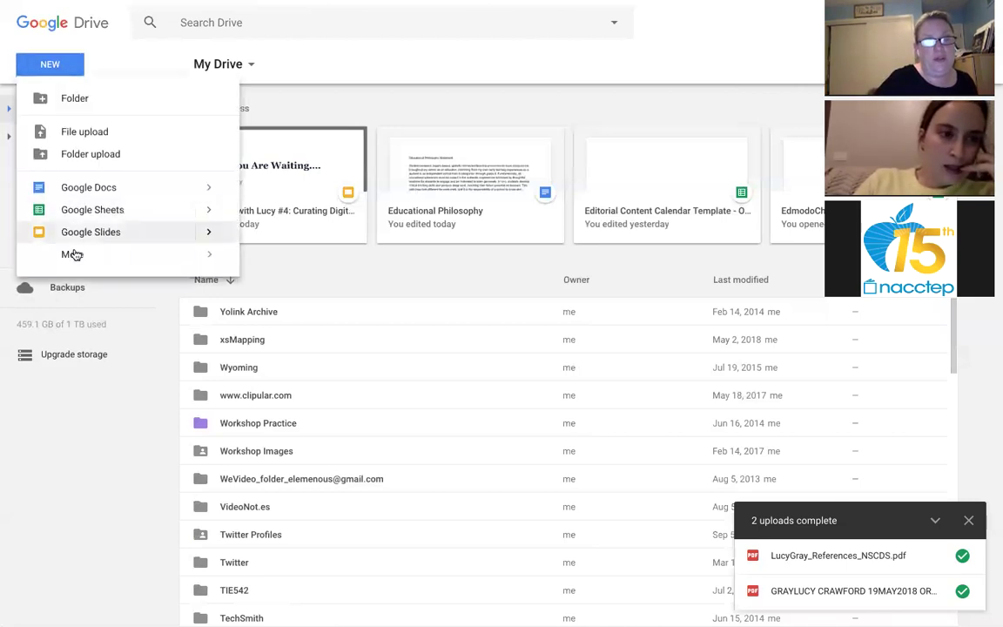
mouse_move(74, 253)
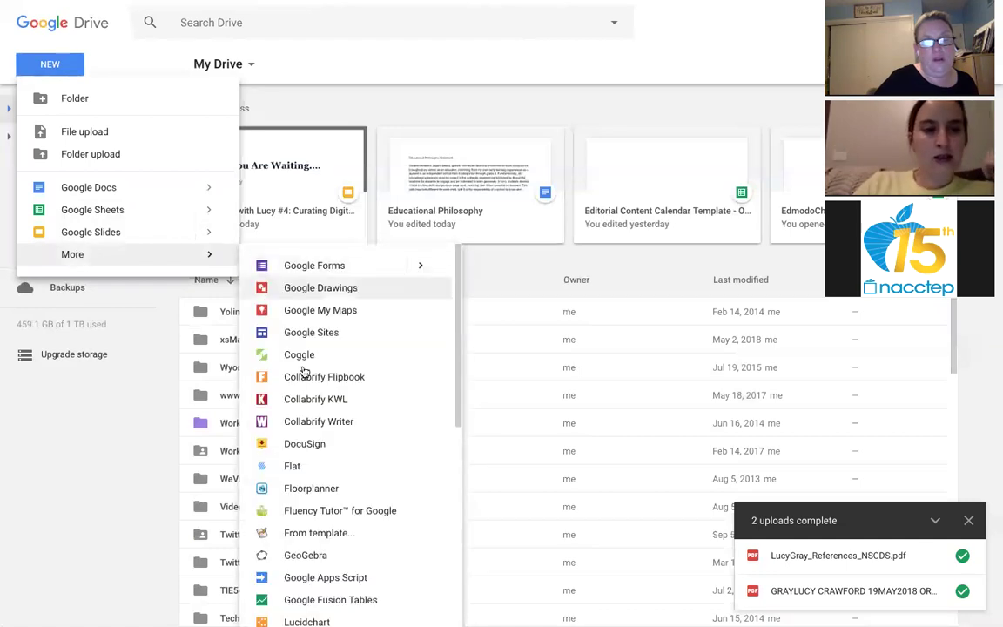
scroll(307, 387, "down", 3)
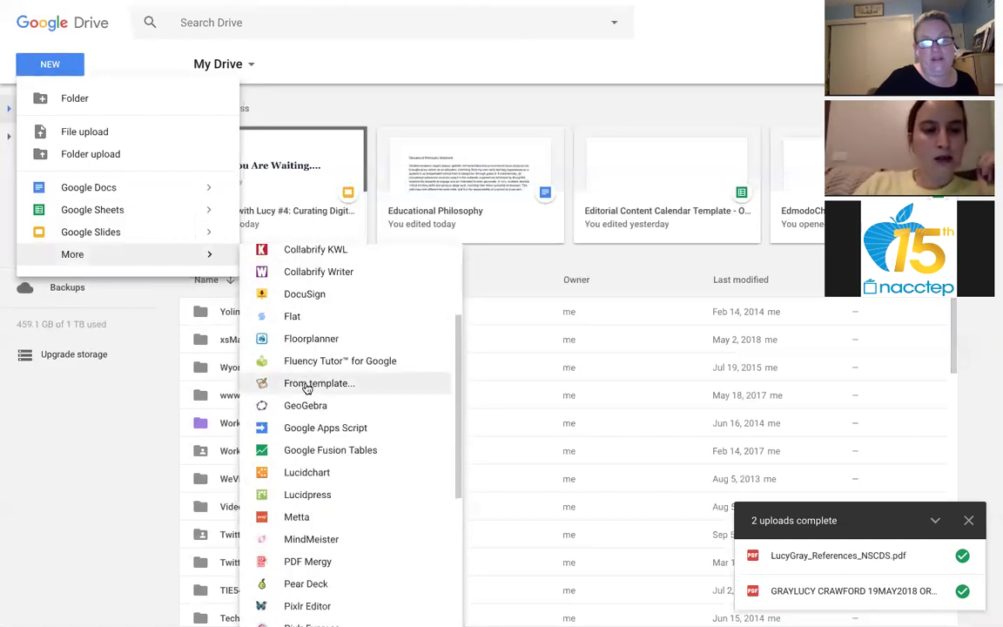
scroll(418, 417, "down", 3)
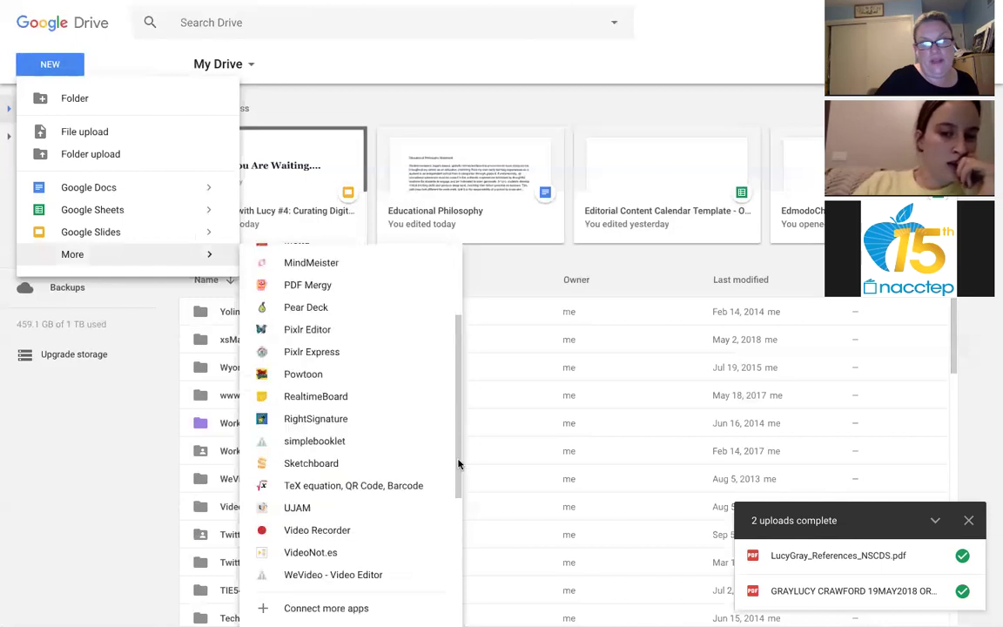
scroll(458, 464, "up", 2)
scroll(462, 544, "up", 1)
scroll(383, 566, "down", 3)
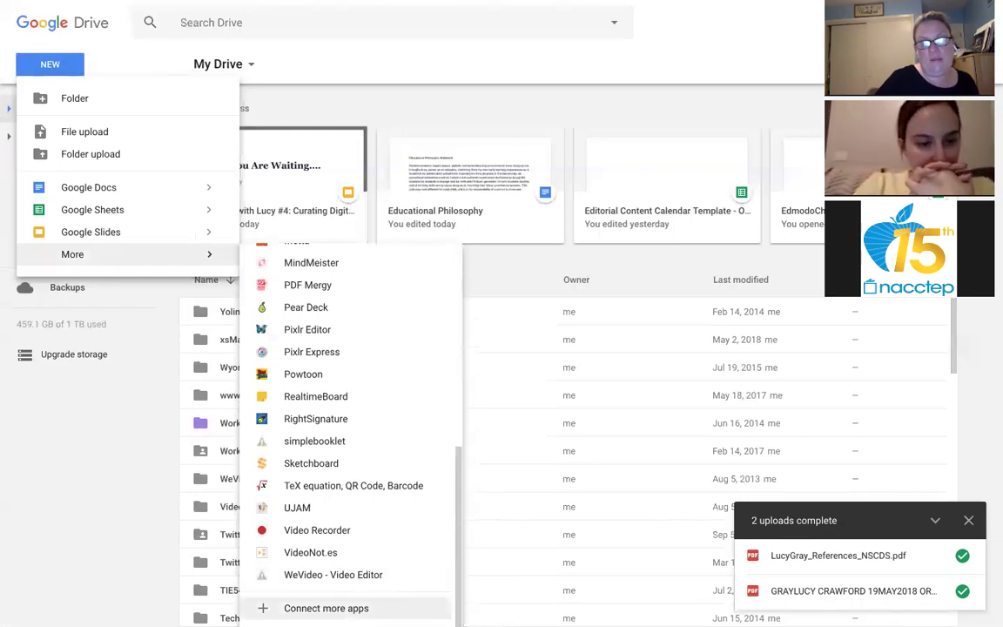
Step: Browse the catalog of apps that can be connected to Drive and open the SketchUp for Schools details
left_click(322, 609)
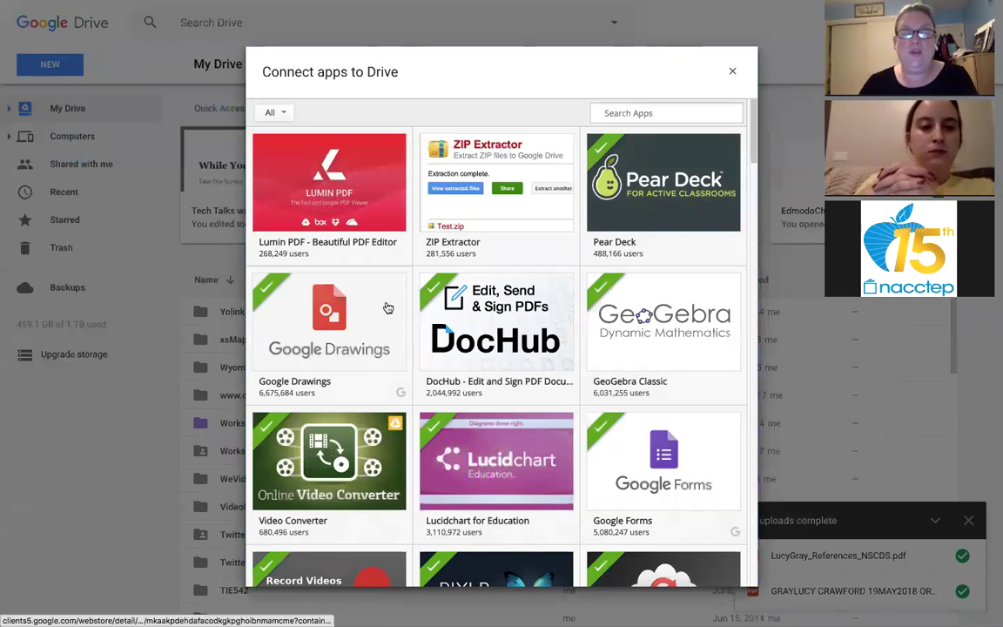
mouse_move(352, 320)
scroll(470, 339, "down", 3)
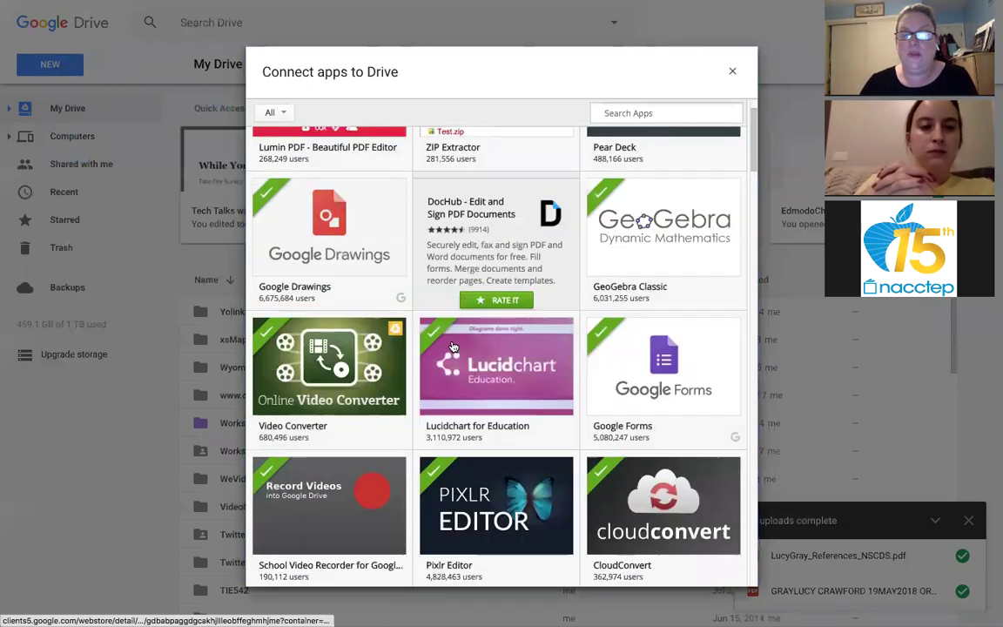
scroll(452, 347, "down", 4)
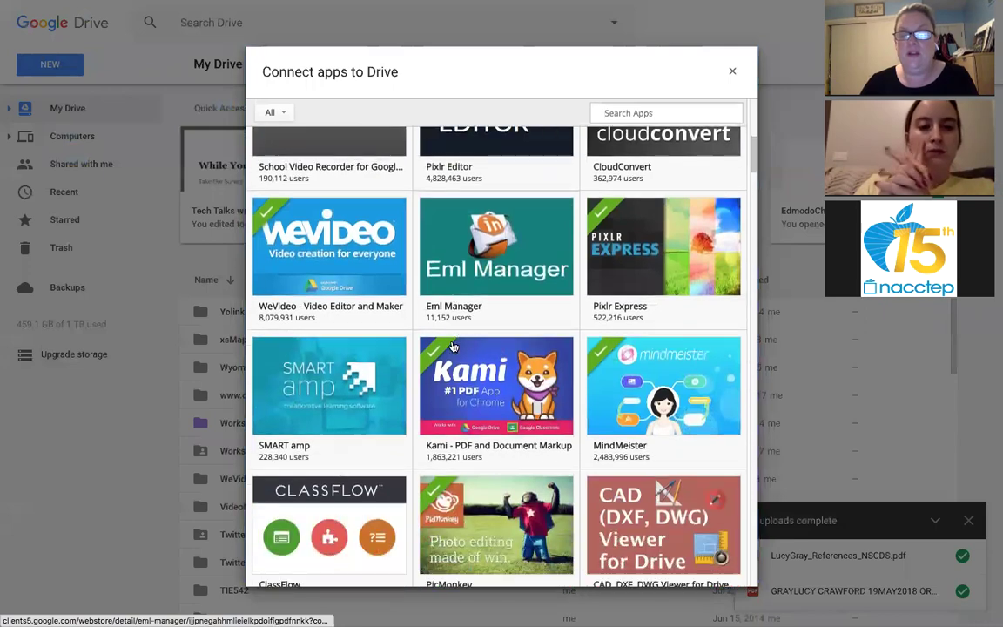
scroll(452, 346, "down", 5)
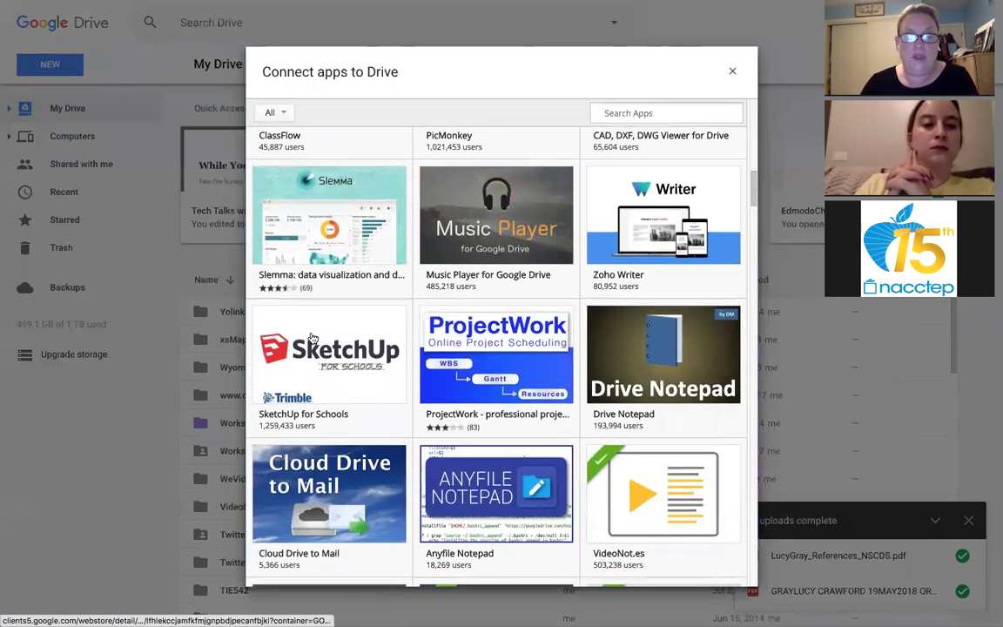
mouse_move(315, 356)
left_click(316, 355)
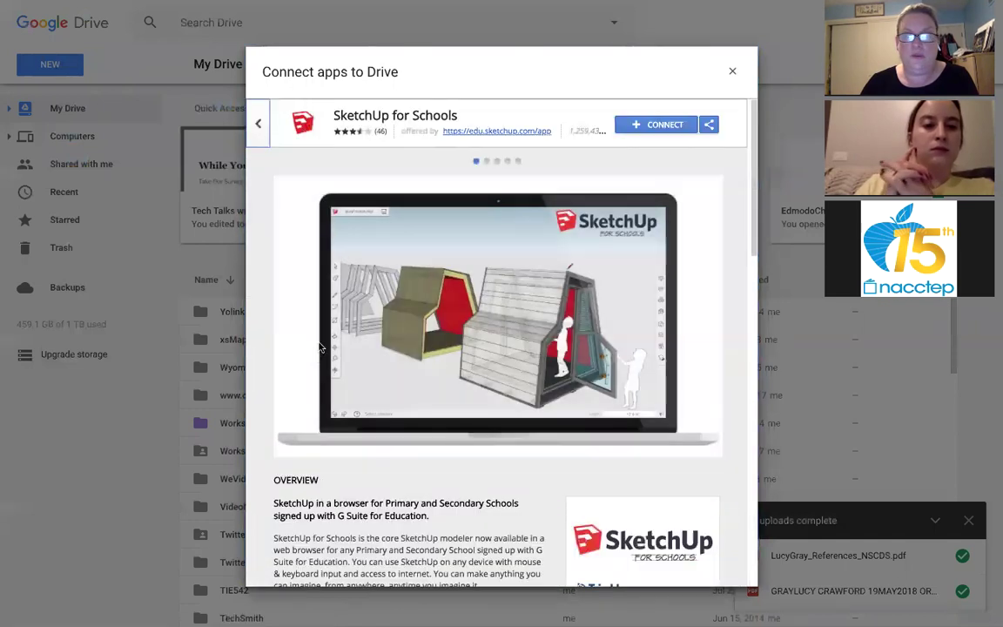
Step: Connect SketchUp for Schools to Drive as the default app for files it can open and close the catalog
left_click(658, 127)
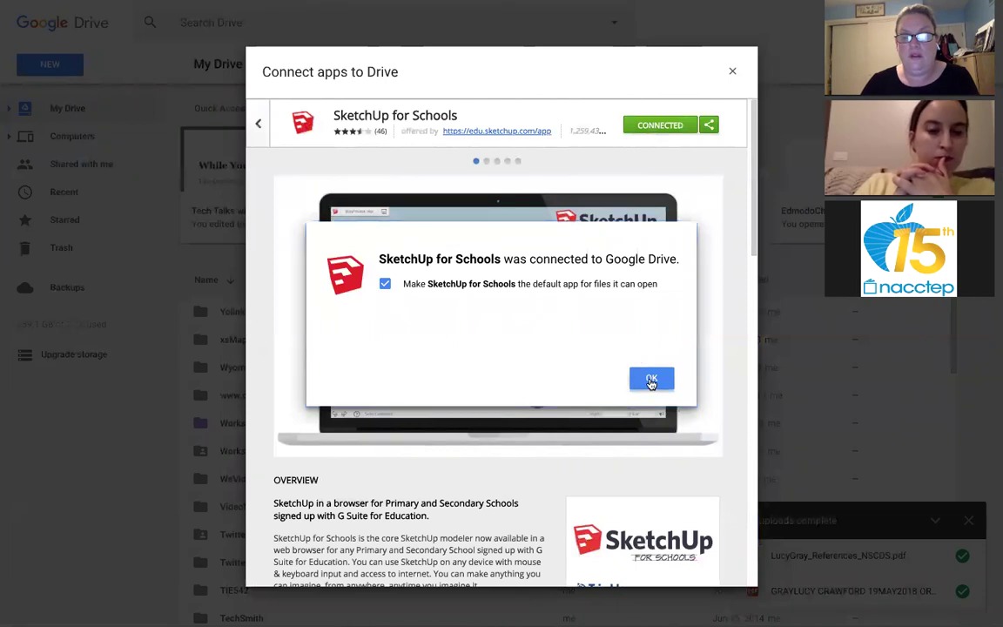
left_click(651, 381)
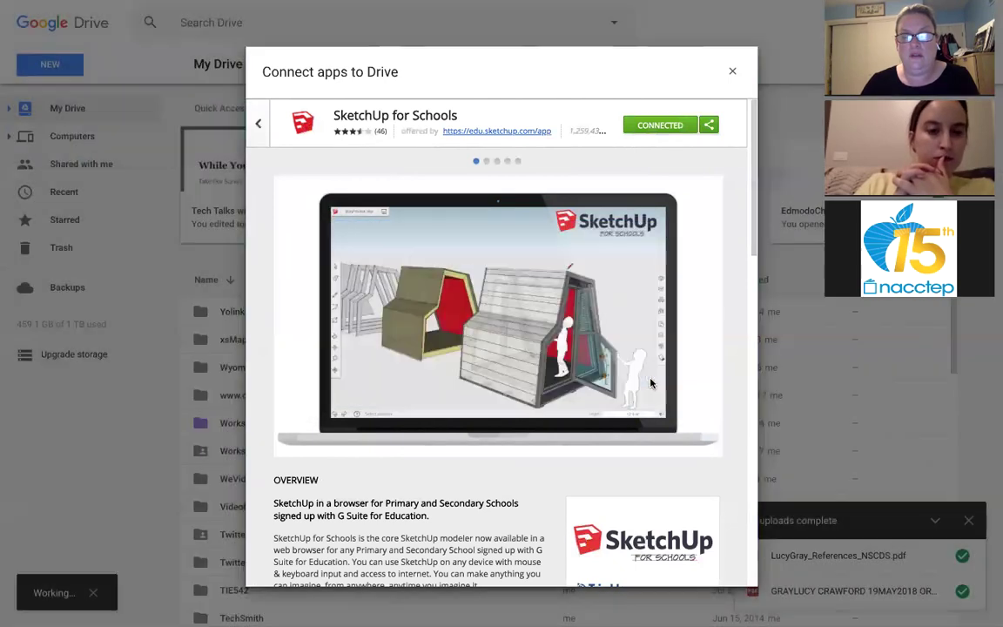
left_click(730, 73)
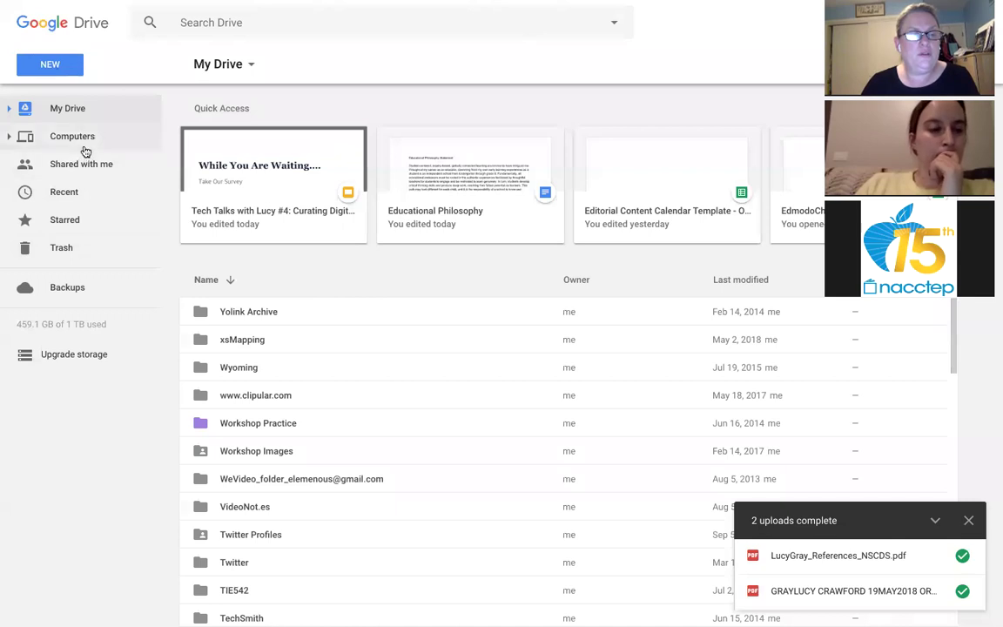
Step: Find SketchUp for Schools among the additional apps for creating new files
left_click(50, 65)
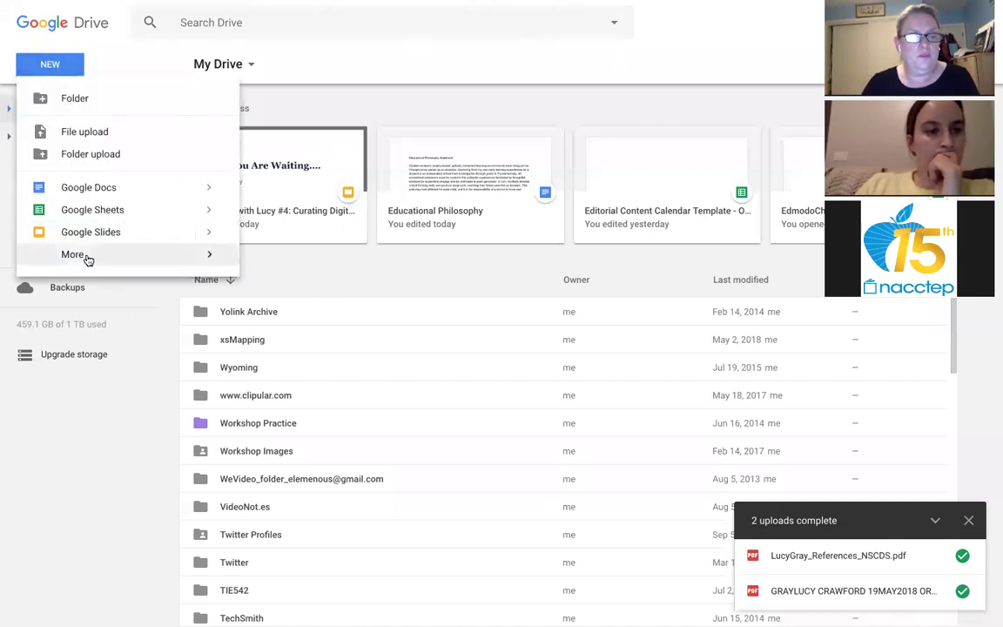
mouse_move(87, 254)
scroll(301, 339, "down", 5)
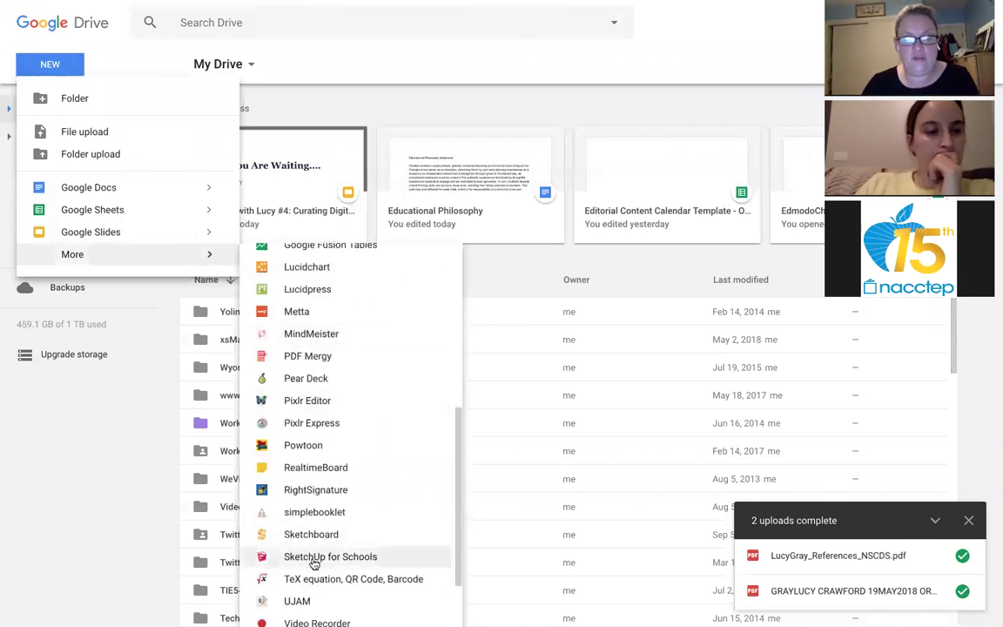
Step: Try to sign in to SketchUp for Schools with the Gmail account, allowing its requested permissions, and go back to My Drive
left_click(316, 559)
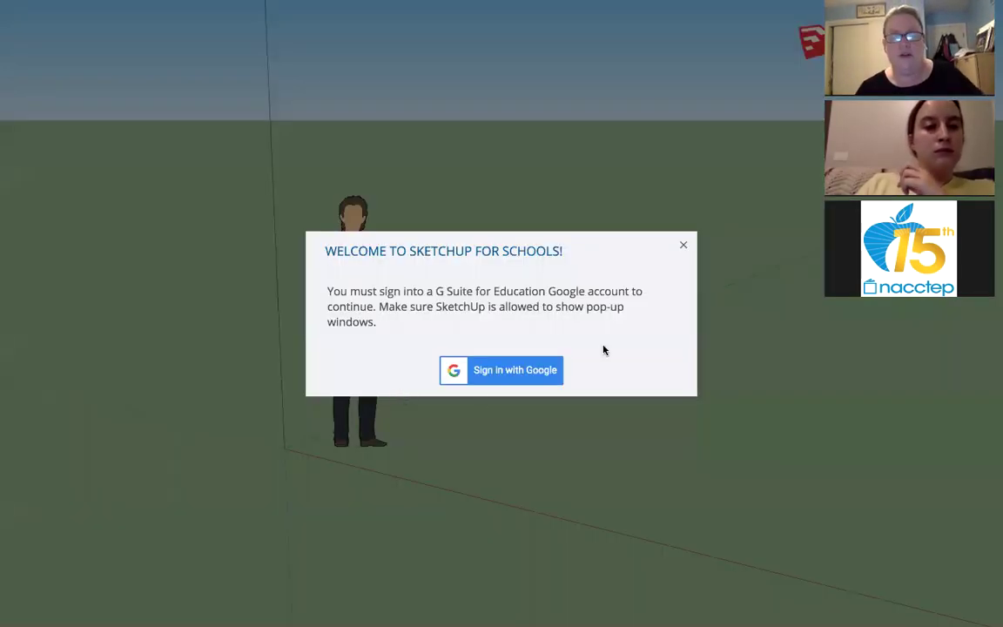
left_click(530, 371)
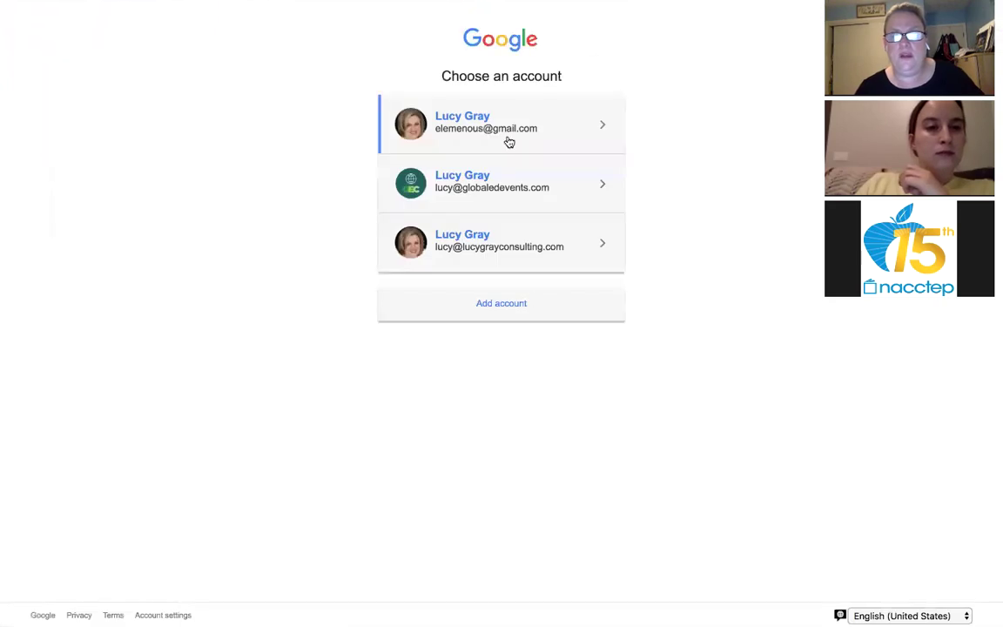
left_click(509, 142)
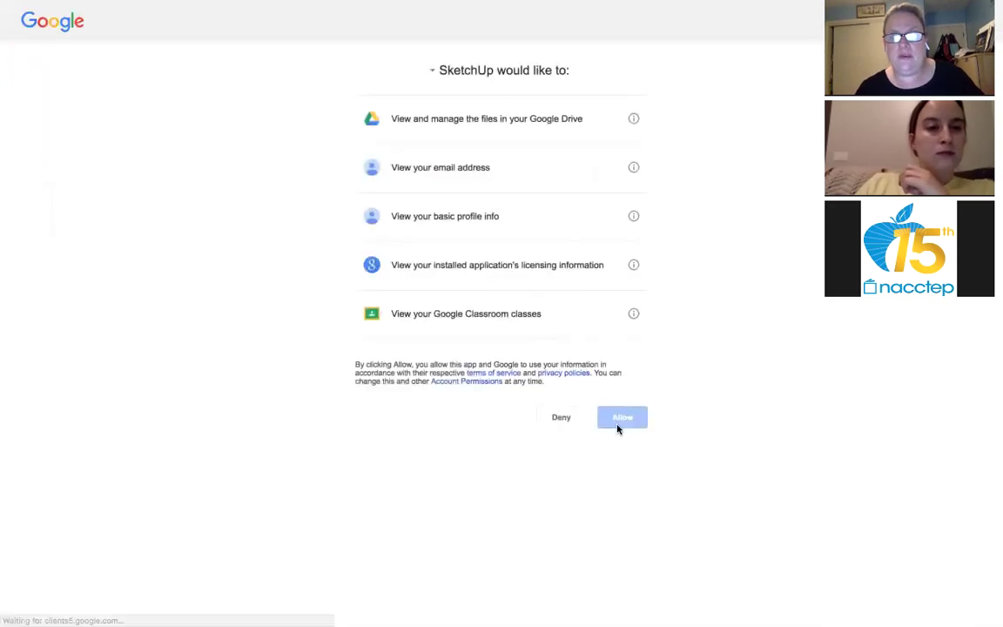
left_click(621, 418)
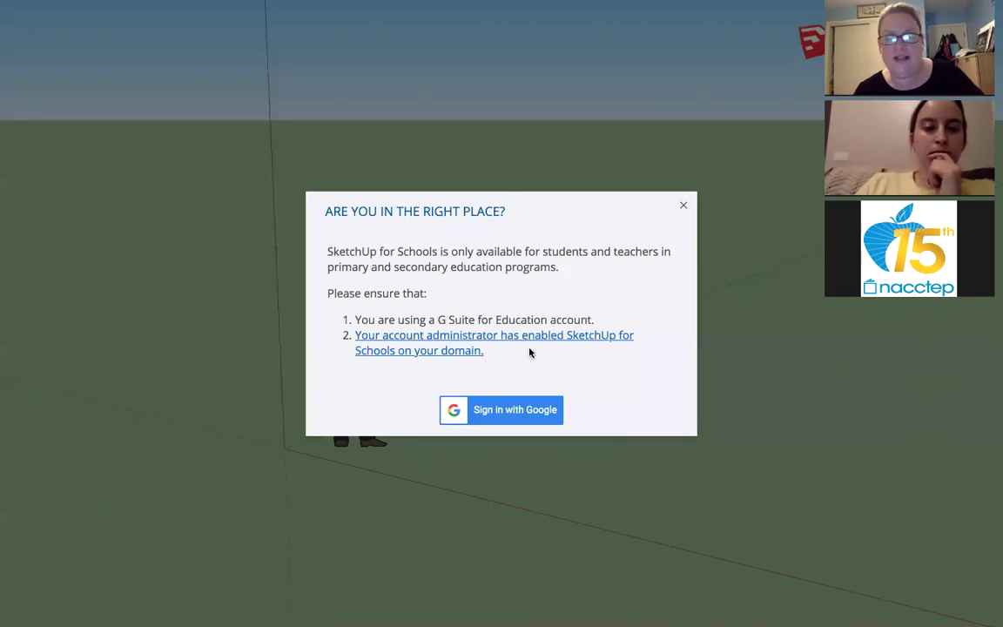
left_click(683, 210)
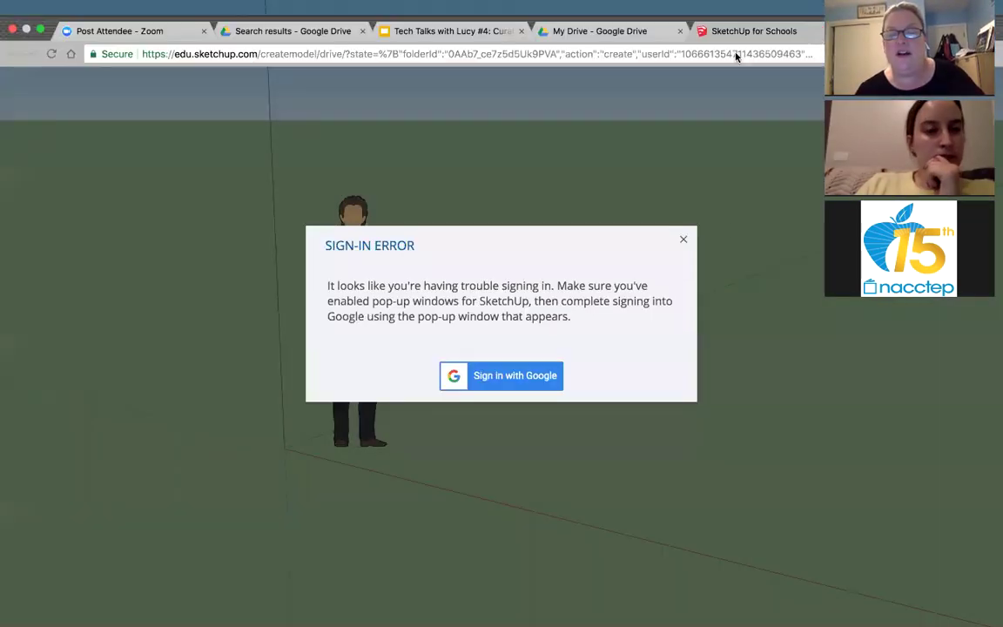
left_click(600, 31)
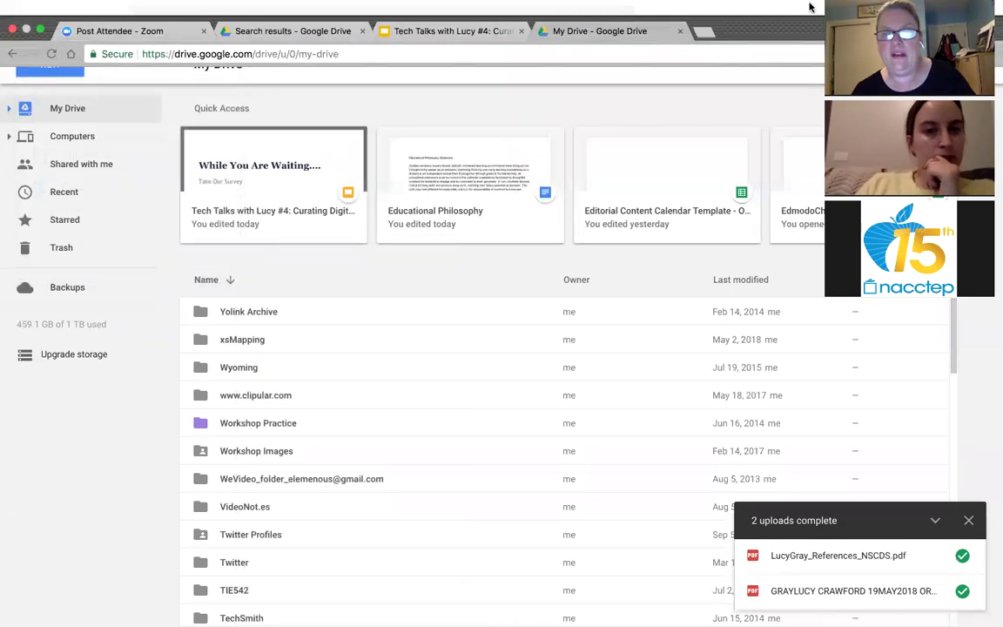
Step: Create a new VideoNot.es file from the additional Drive apps, signing in with the Gmail account
left_click(48, 64)
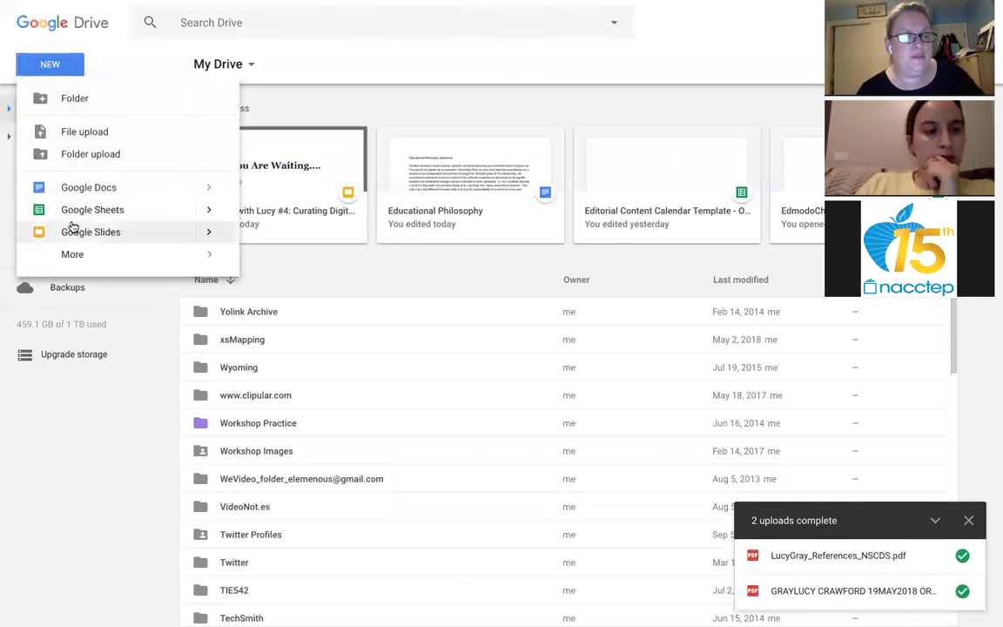
mouse_move(75, 259)
scroll(329, 363, "down", 5)
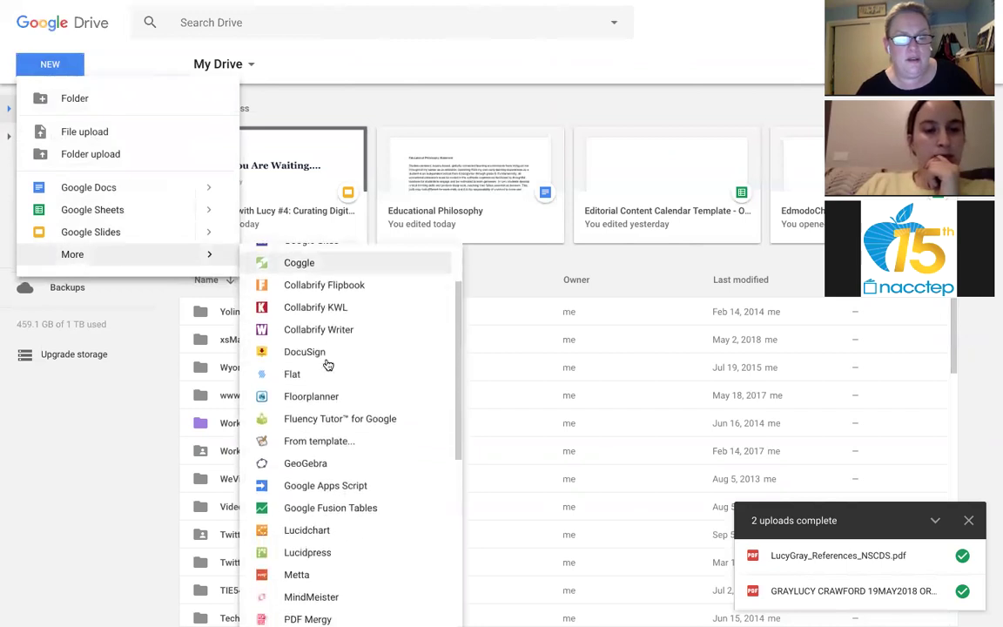
scroll(327, 364, "down", 2)
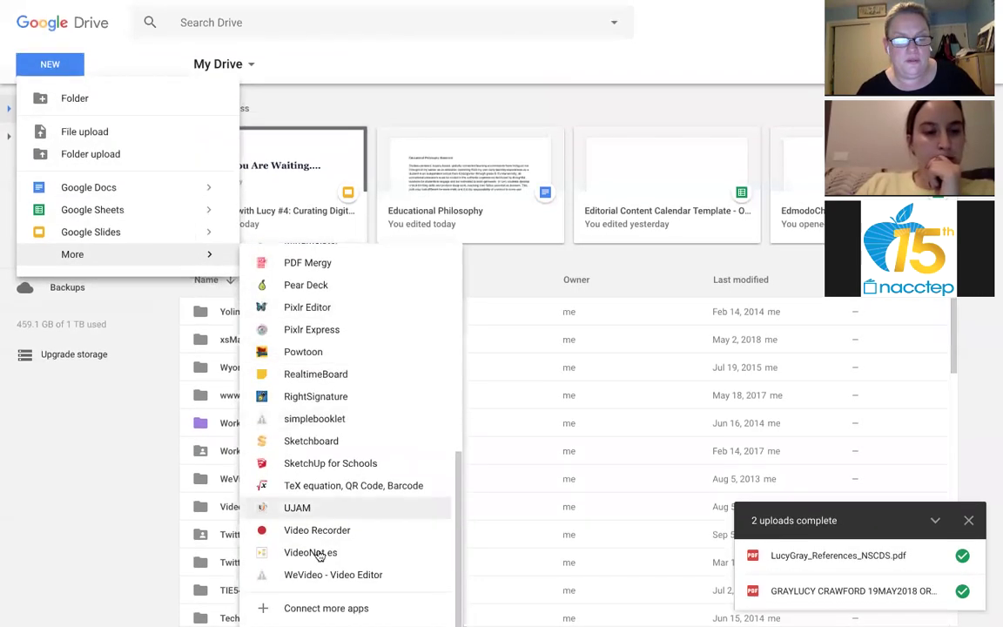
left_click(318, 560)
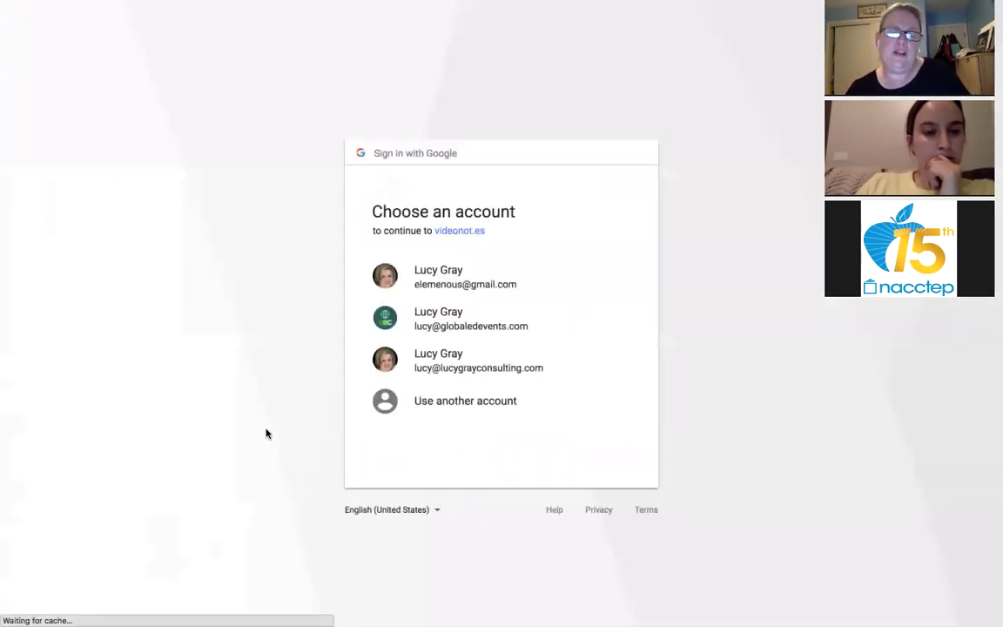
left_click(434, 287)
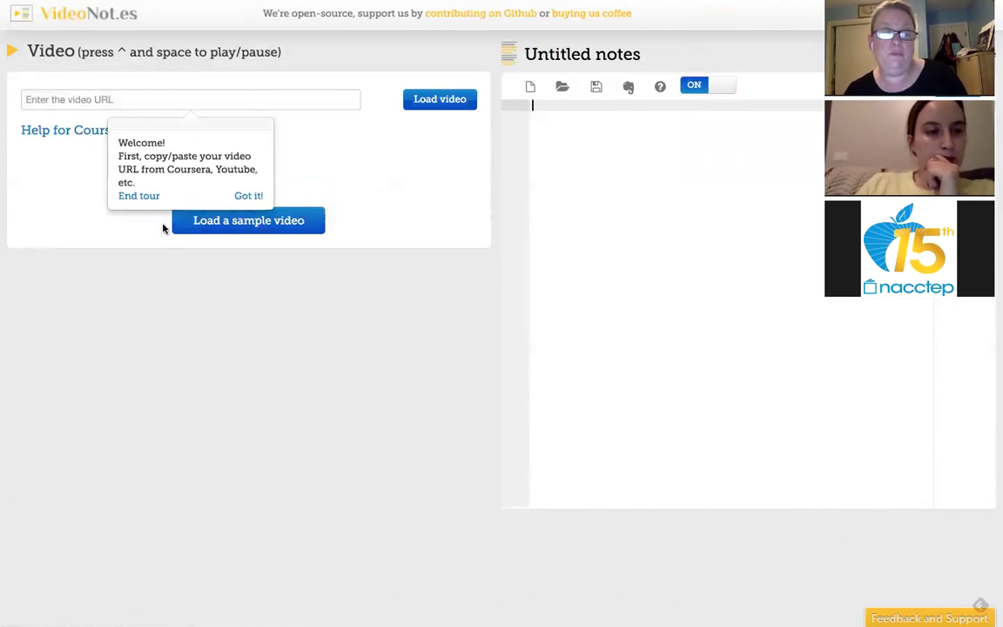
Step: Enter placeholder text in the untitled video notes and share them so anyone with the link can view
left_click(568, 142)
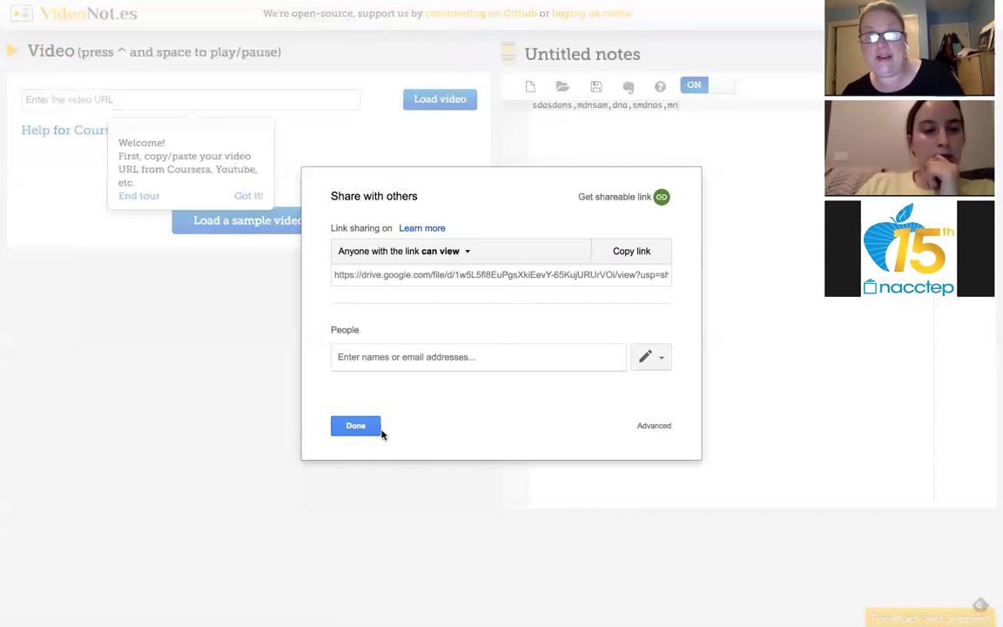
left_click(353, 426)
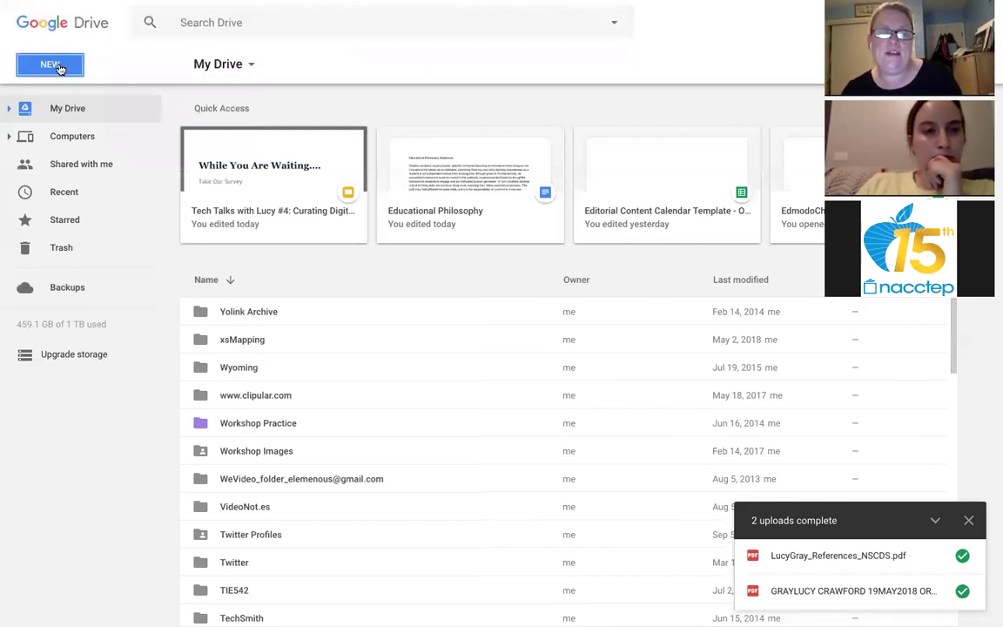
Step: Open the catalog of apps that can be connected to Drive and filter it to the Productivity category
left_click(60, 68)
mouse_move(94, 257)
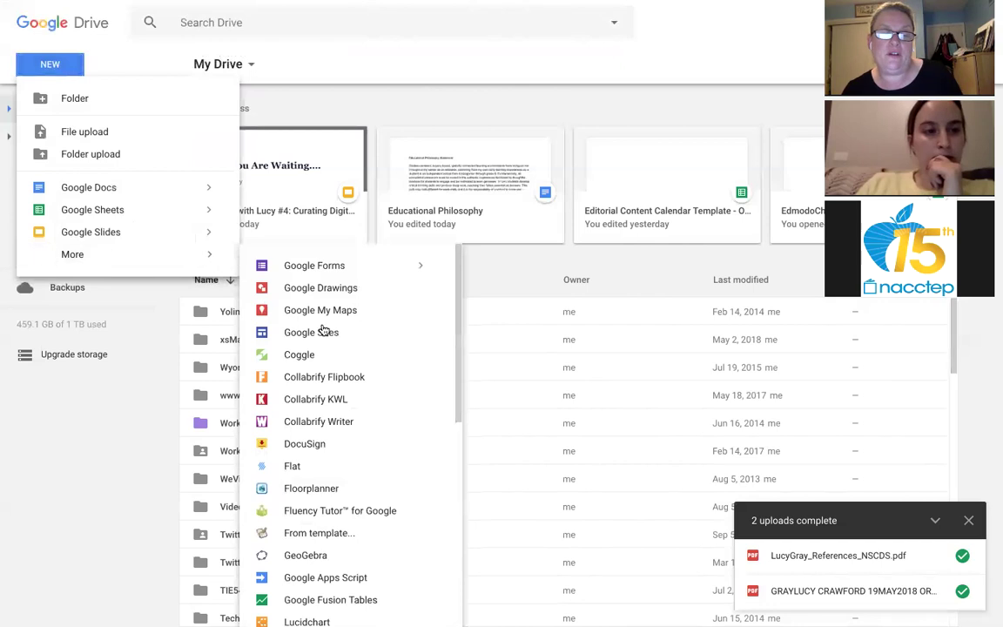
scroll(324, 331, "down", 5)
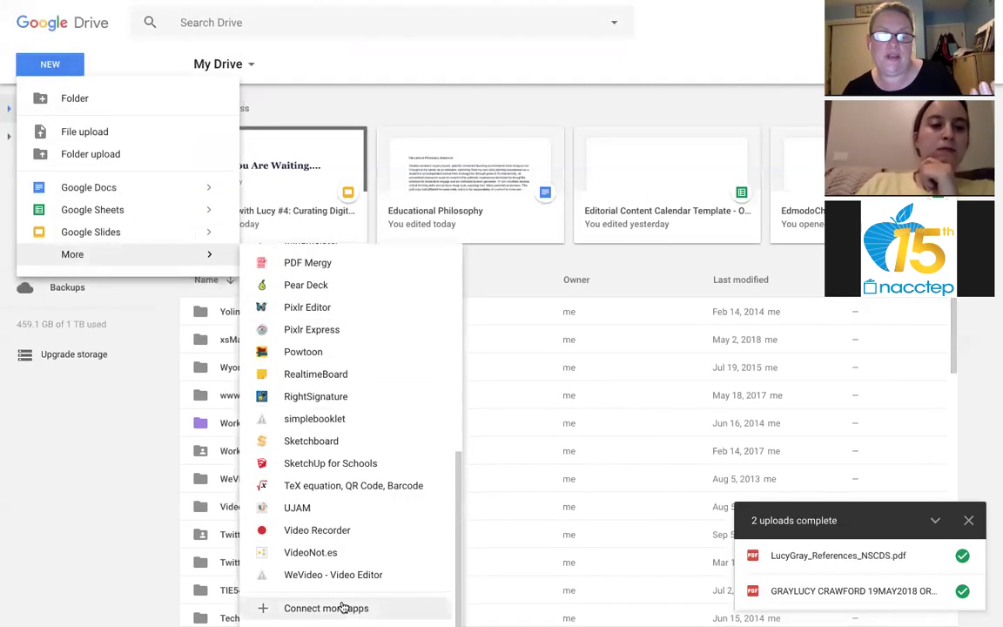
left_click(343, 608)
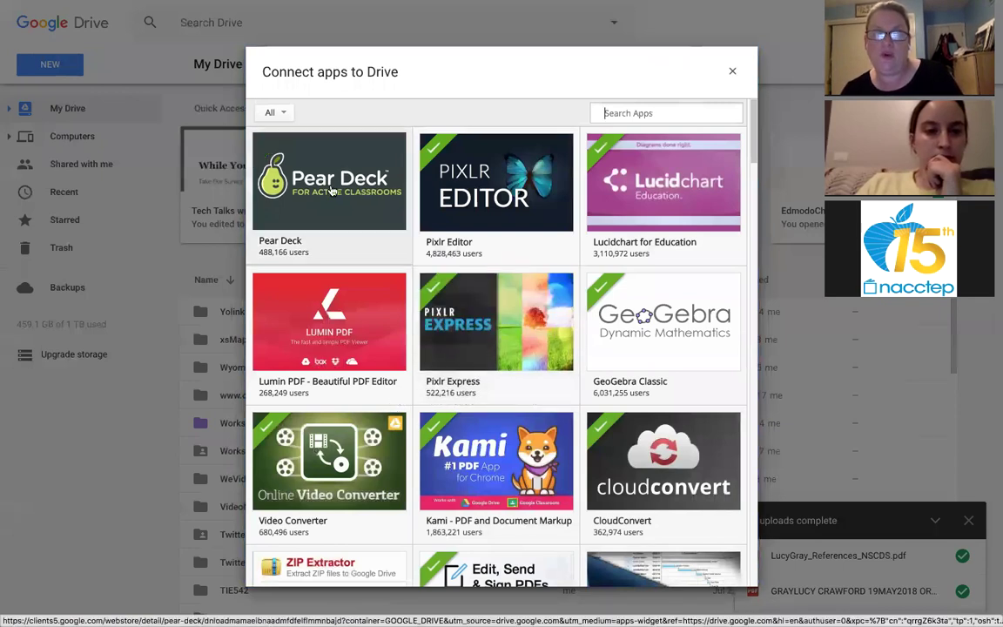
left_click(269, 113)
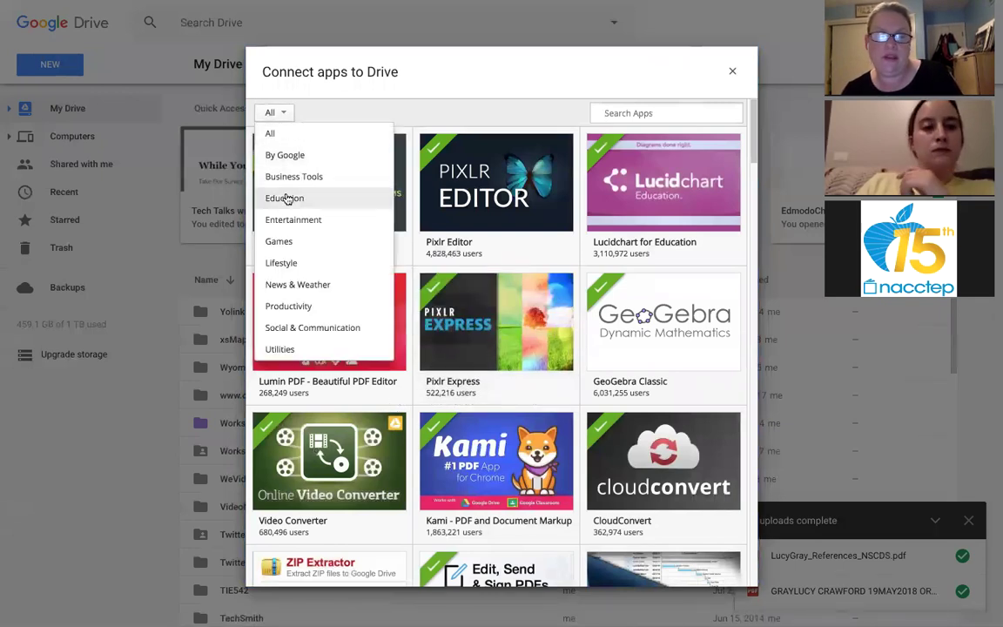
left_click(297, 305)
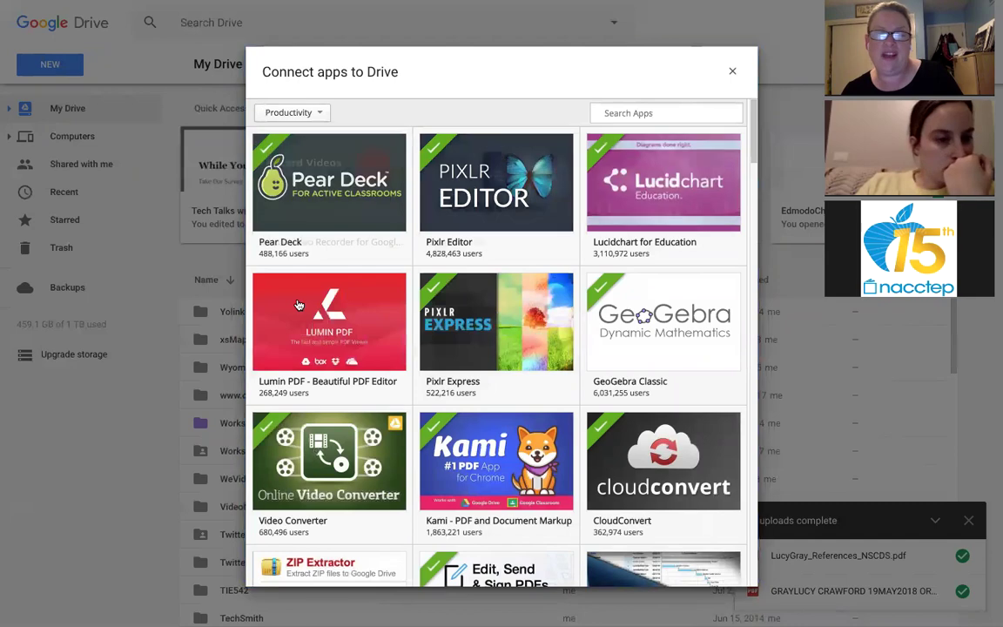
Step: Browse the Productivity apps in the catalog and read the description of the multifolder app
scroll(297, 306, "down", 5)
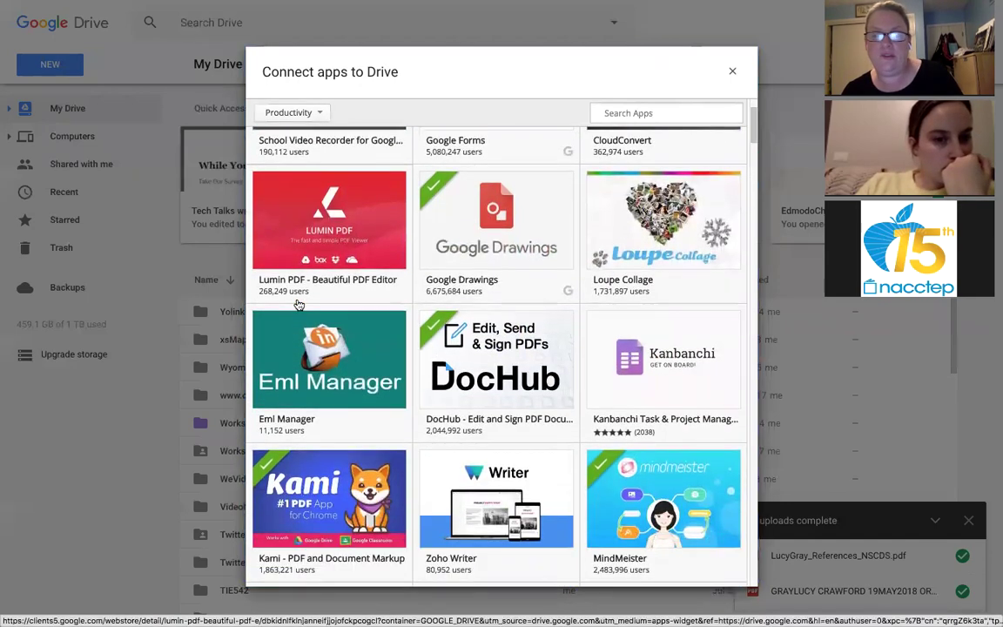
scroll(297, 305, "down", 9)
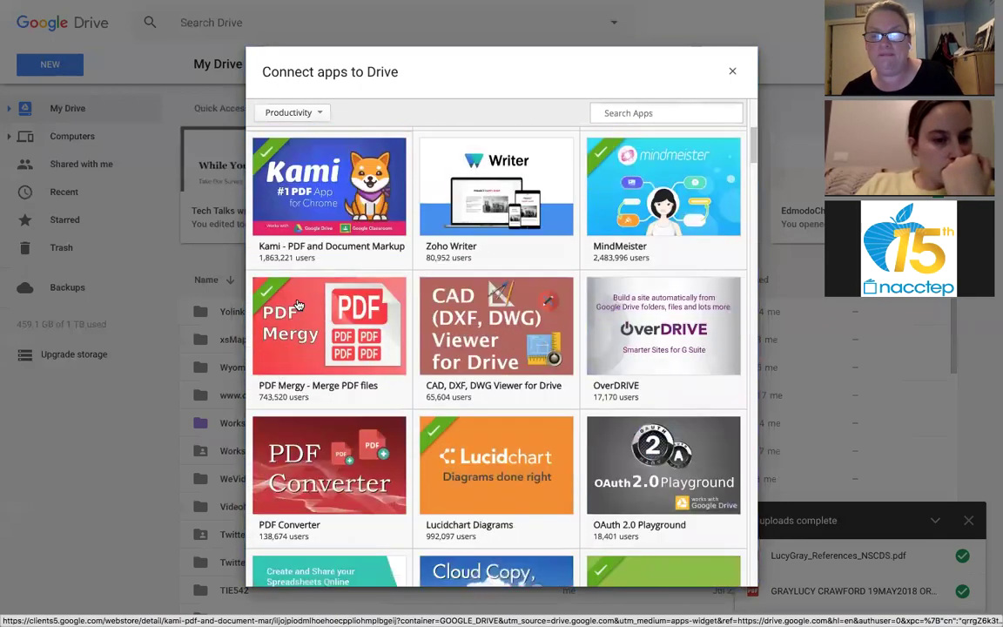
scroll(297, 304, "down", 8)
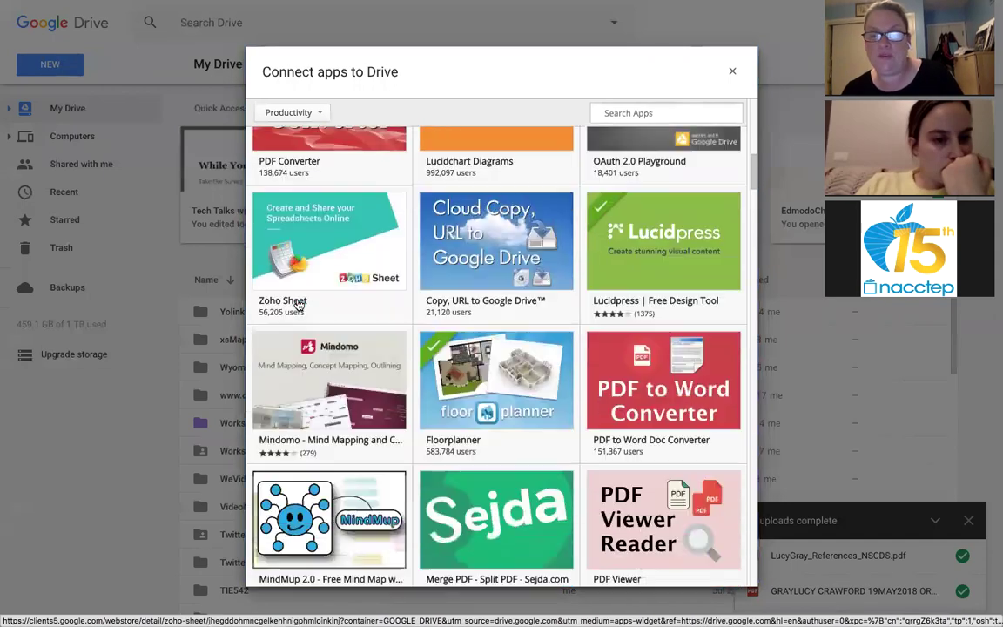
scroll(297, 303, "down", 4)
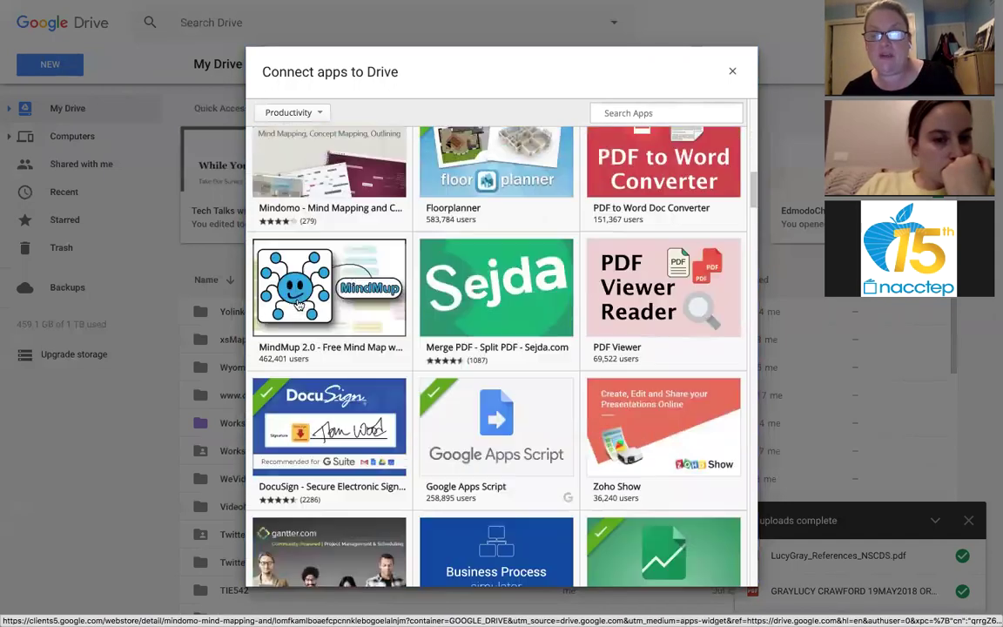
scroll(297, 304, "down", 4)
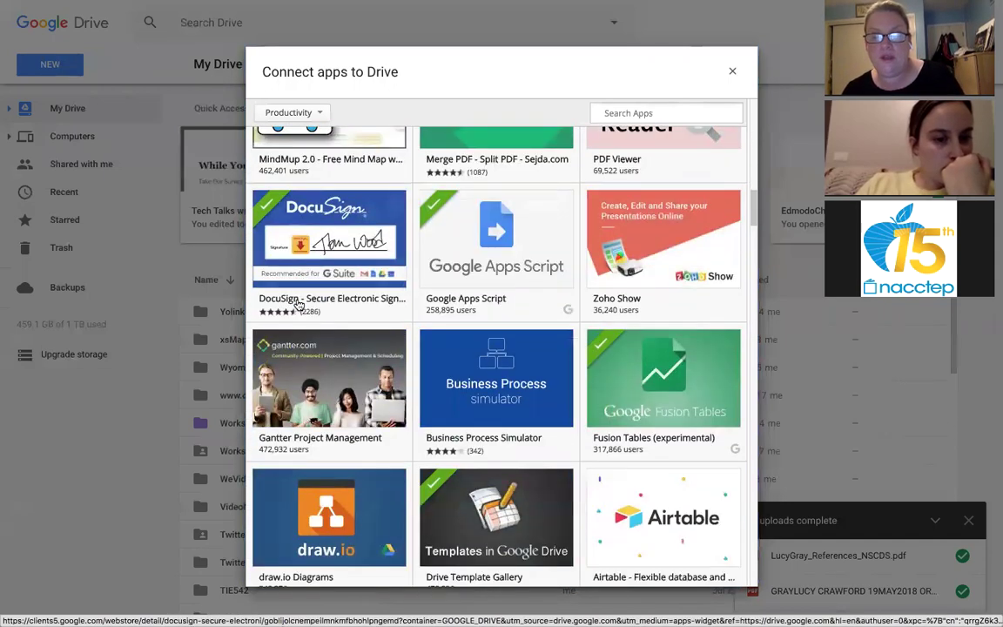
scroll(296, 304, "down", 3)
scroll(296, 304, "down", 2)
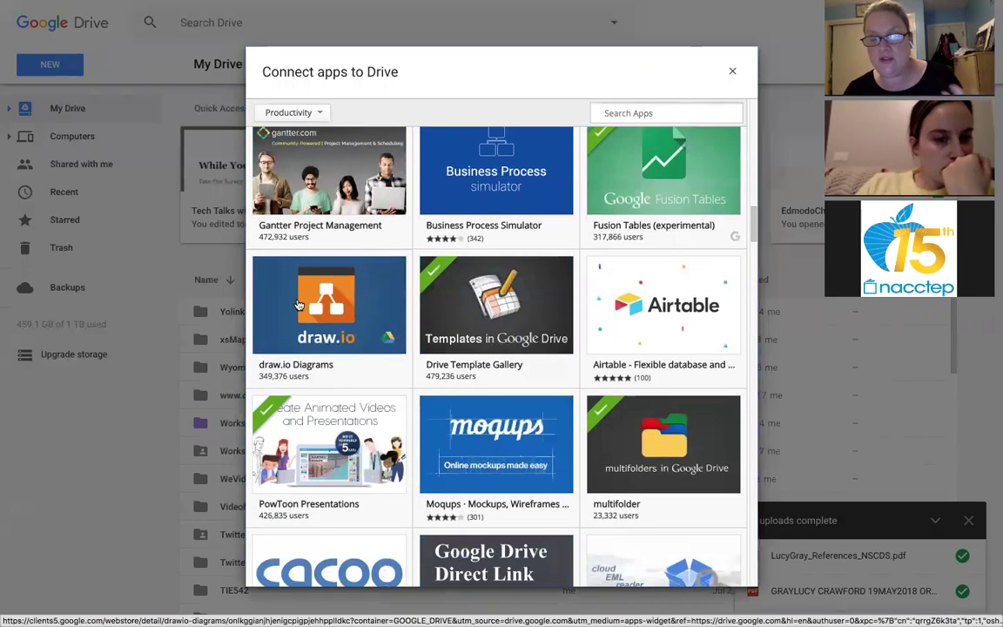
mouse_move(677, 439)
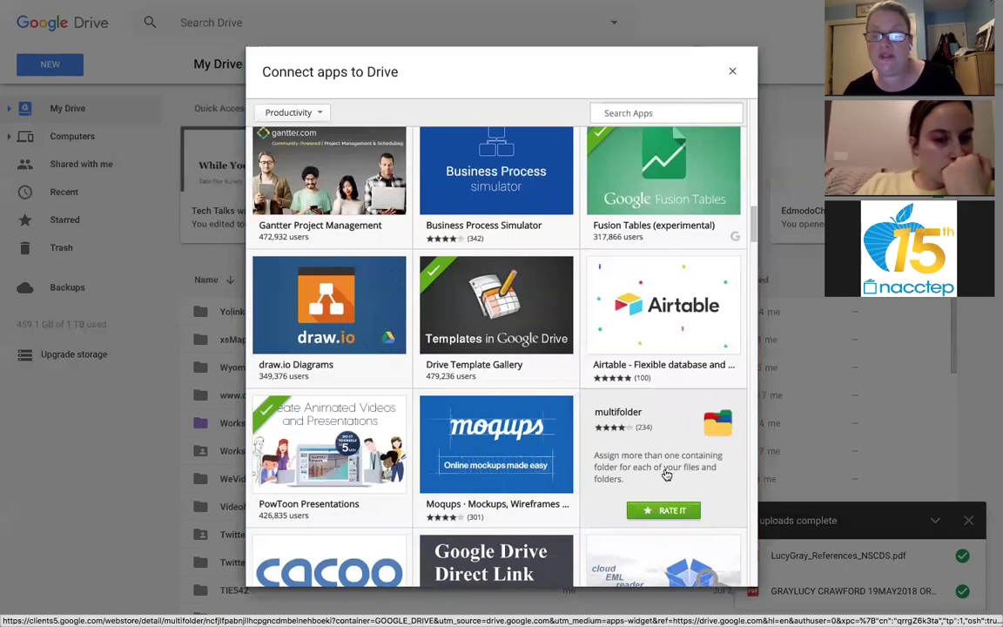
scroll(665, 474, "down", 2)
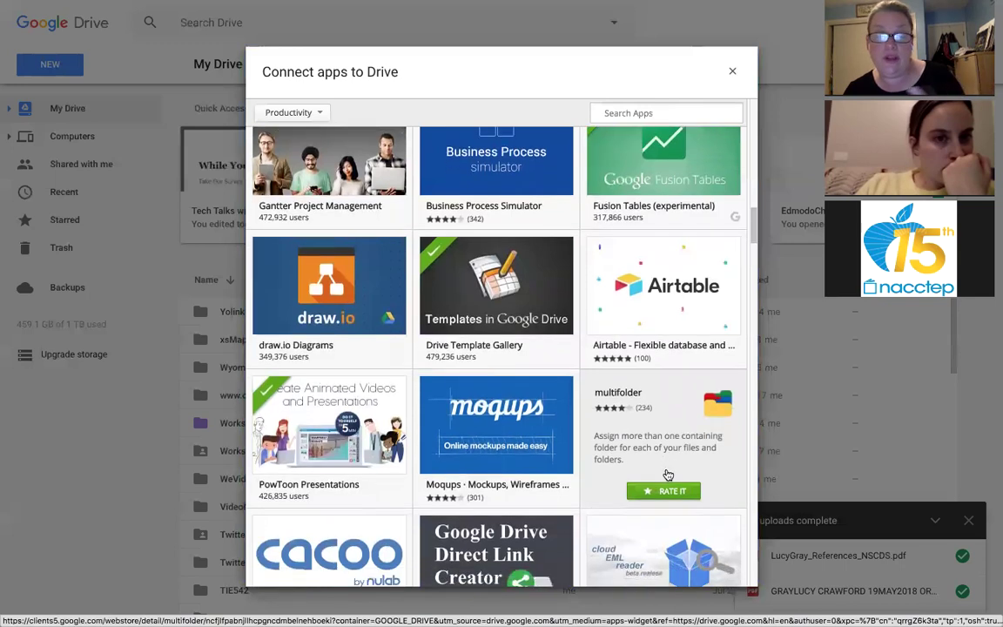
scroll(666, 474, "down", 5)
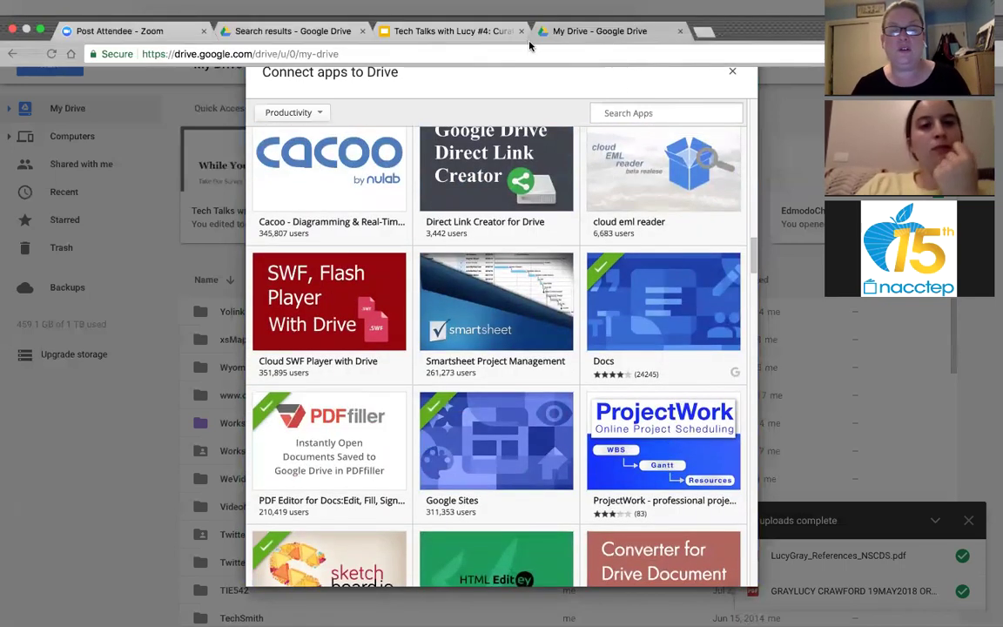
Step: Switch to the Tech Talks presentation in Google Slides and present from the Google Drive Organizational Tips slide through Tip #2
left_click(477, 31)
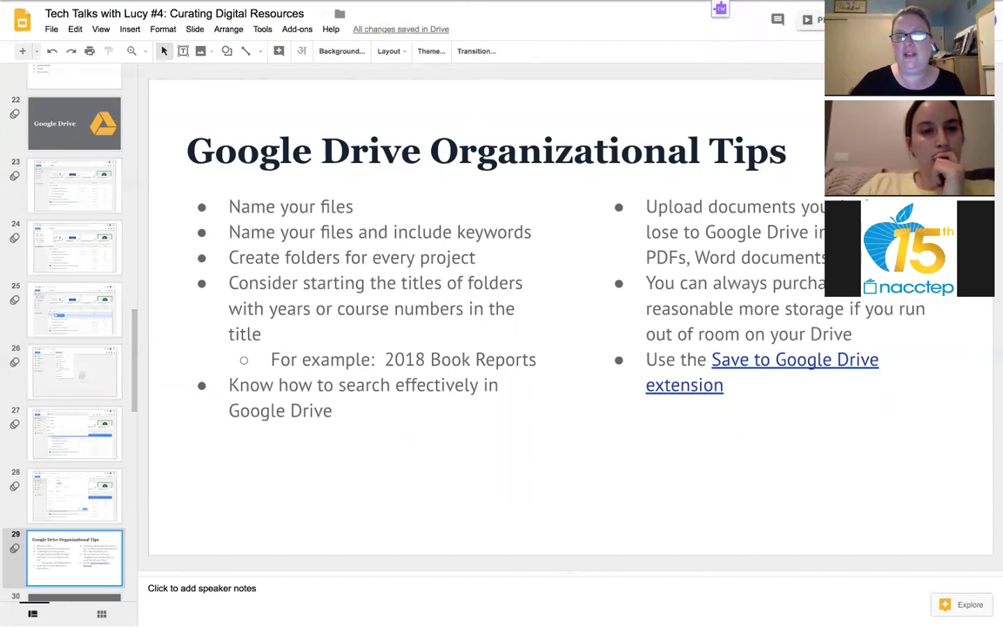
key("super+Return")
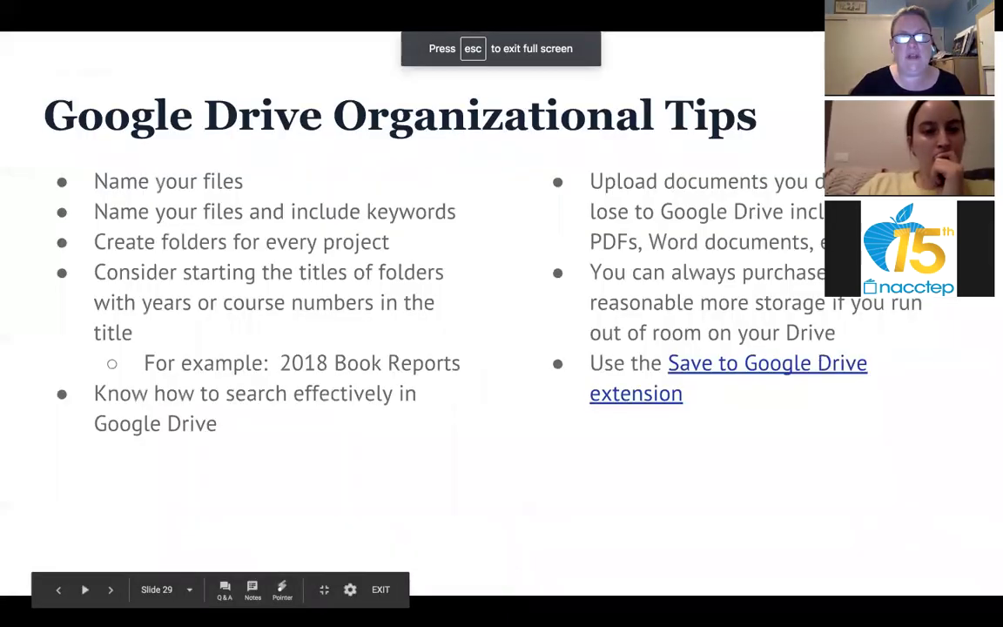
key("Right")
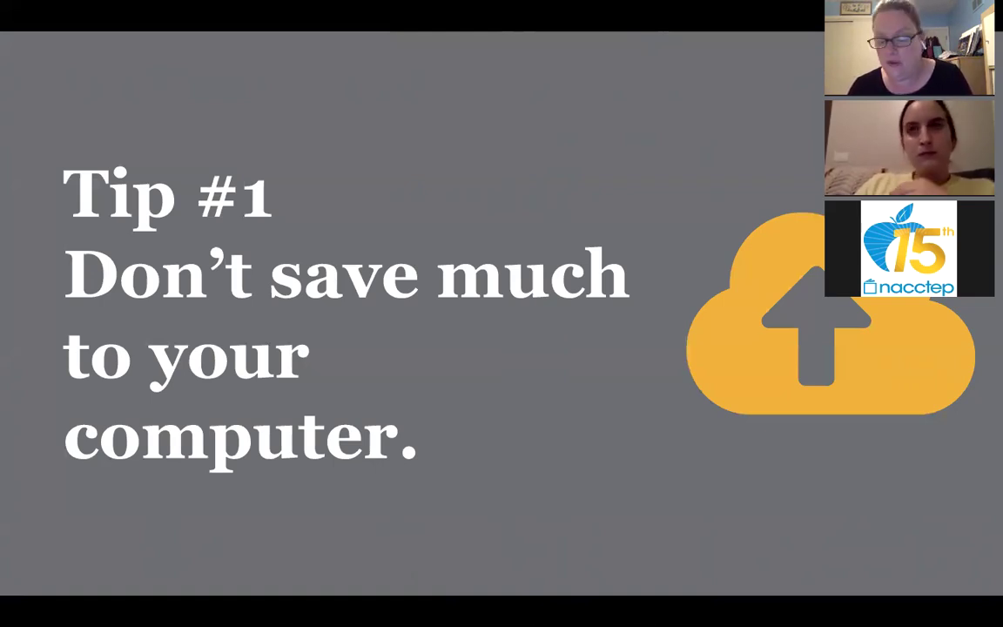
key("Right")
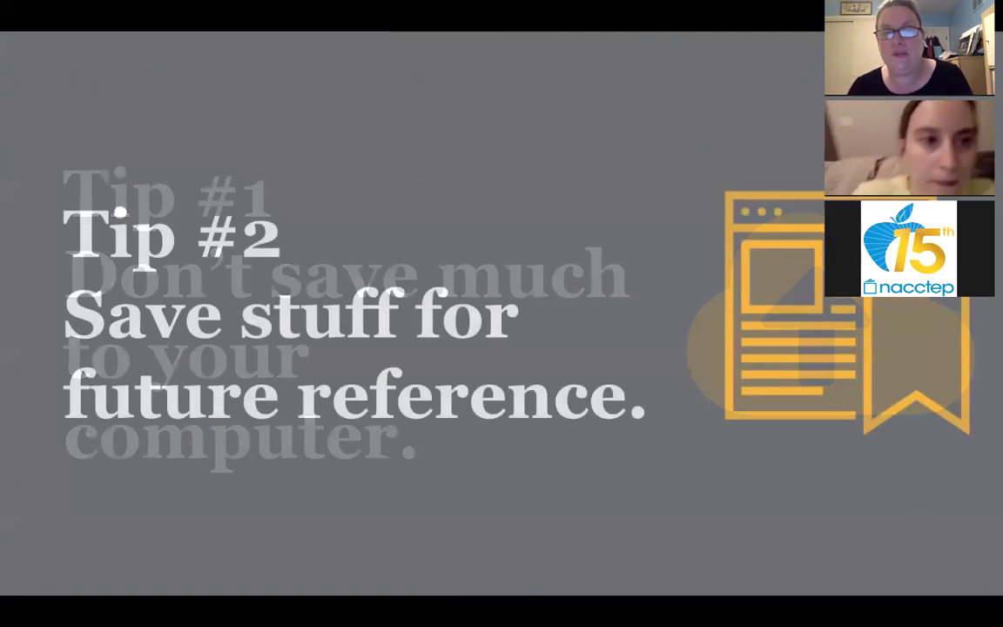
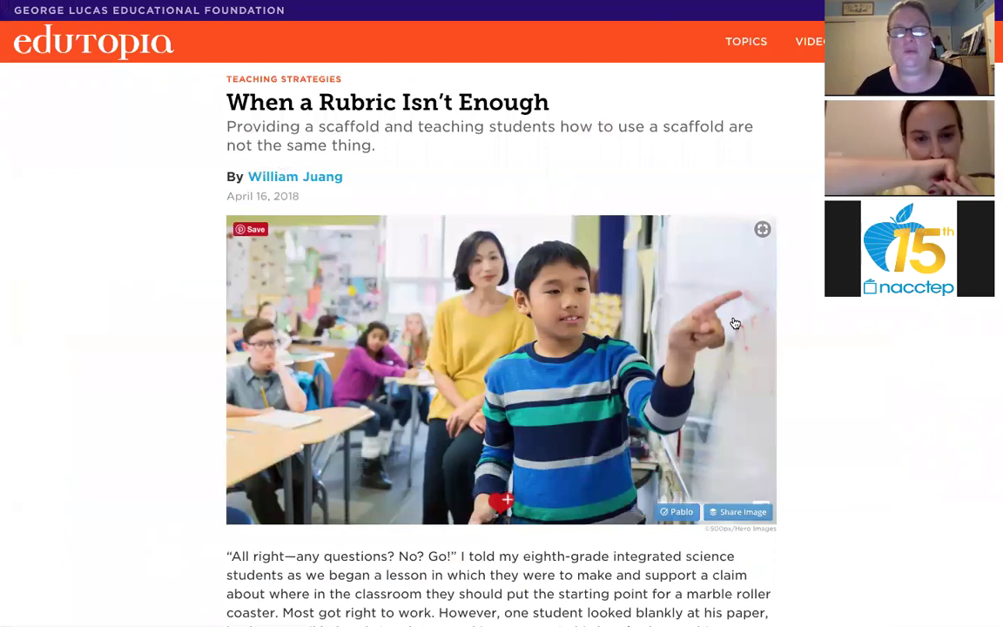
Step: Save the "When a Rubric Isn't Enough" Edutopia article to Drive with the Save to Google Drive extension
mouse_move(435, 15)
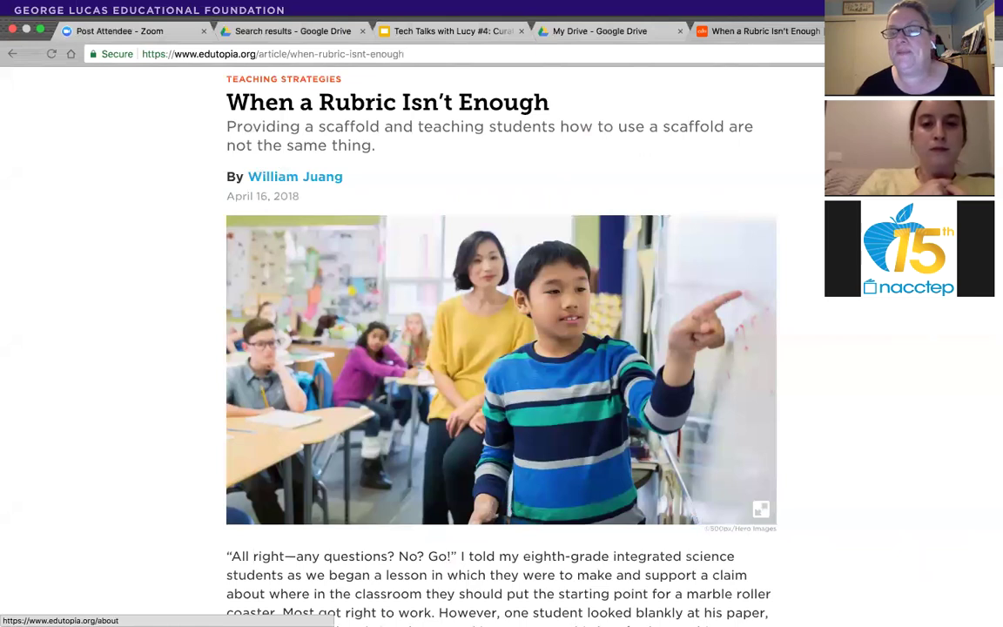
left_click(988, 53)
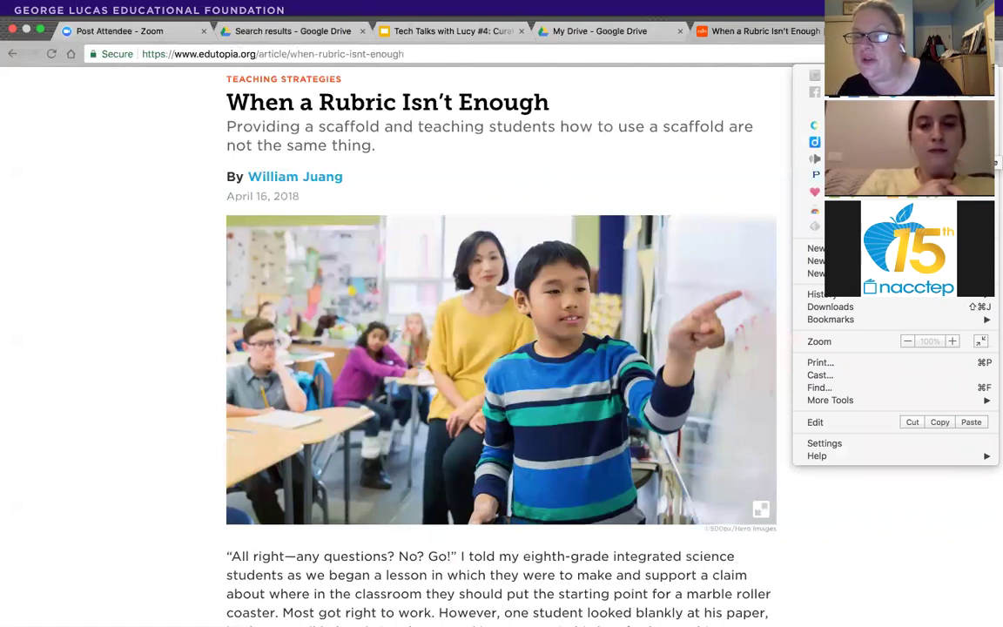
scroll(501, 349, "down", 15)
scroll(501, 348, "up", 20)
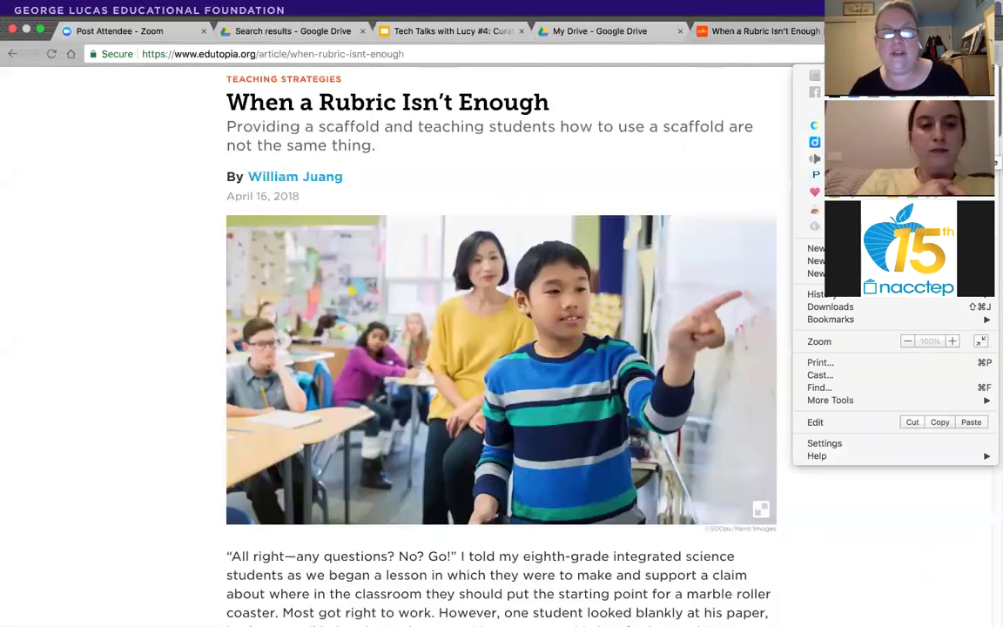
key("Escape")
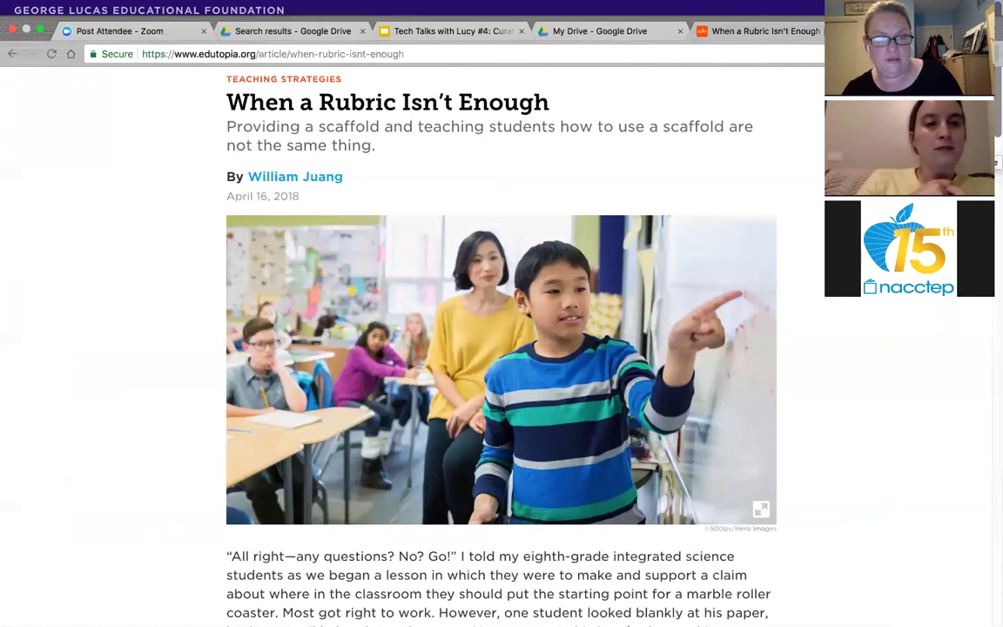
Step: Close the catalog of connectable apps and look for the saved article in My Drive sorted by Last modified and among the recent files
left_click(558, 32)
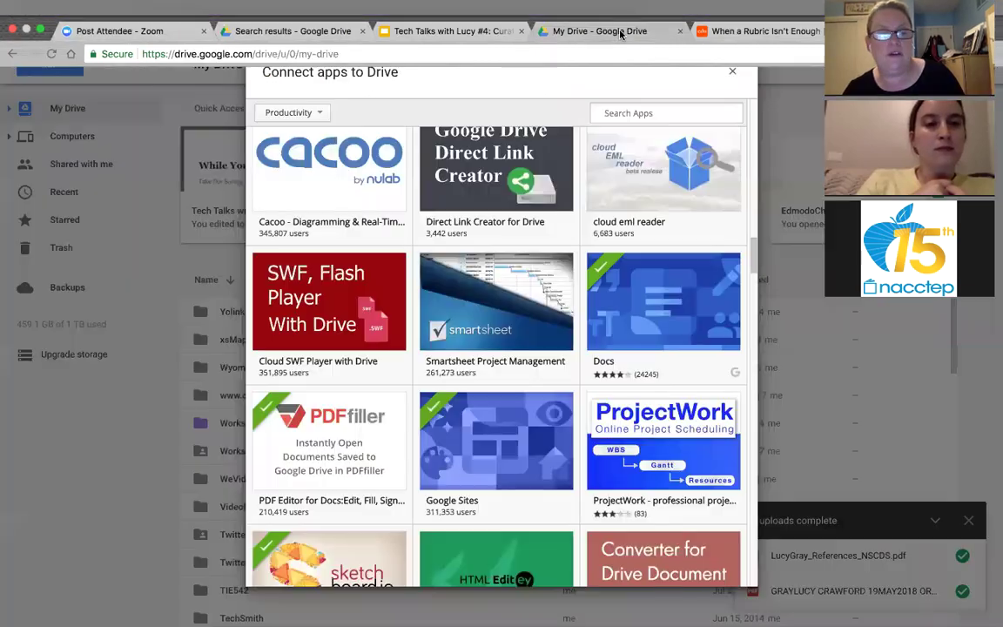
left_click(733, 74)
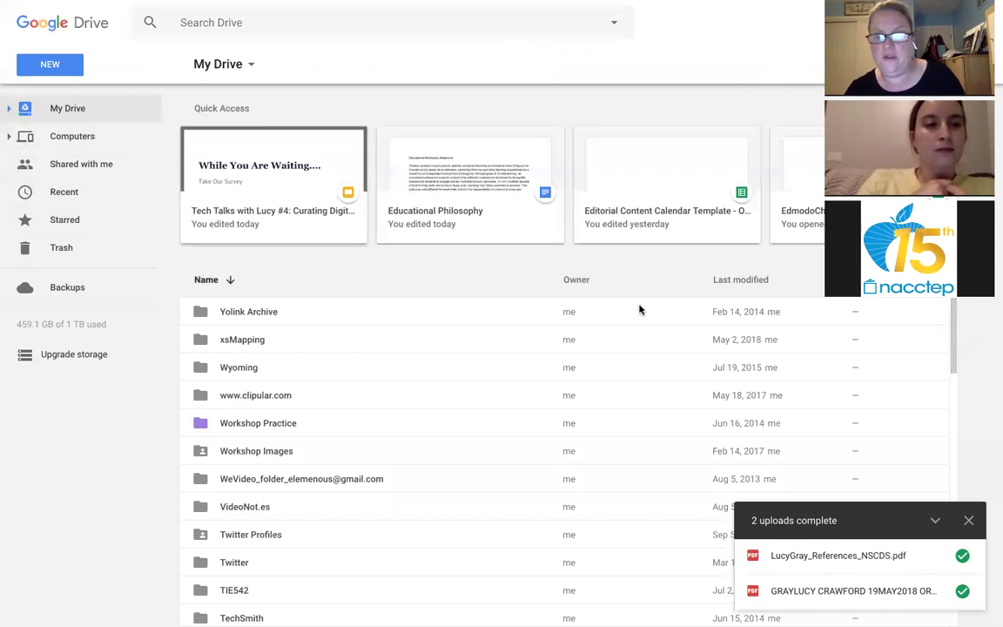
left_click(729, 284)
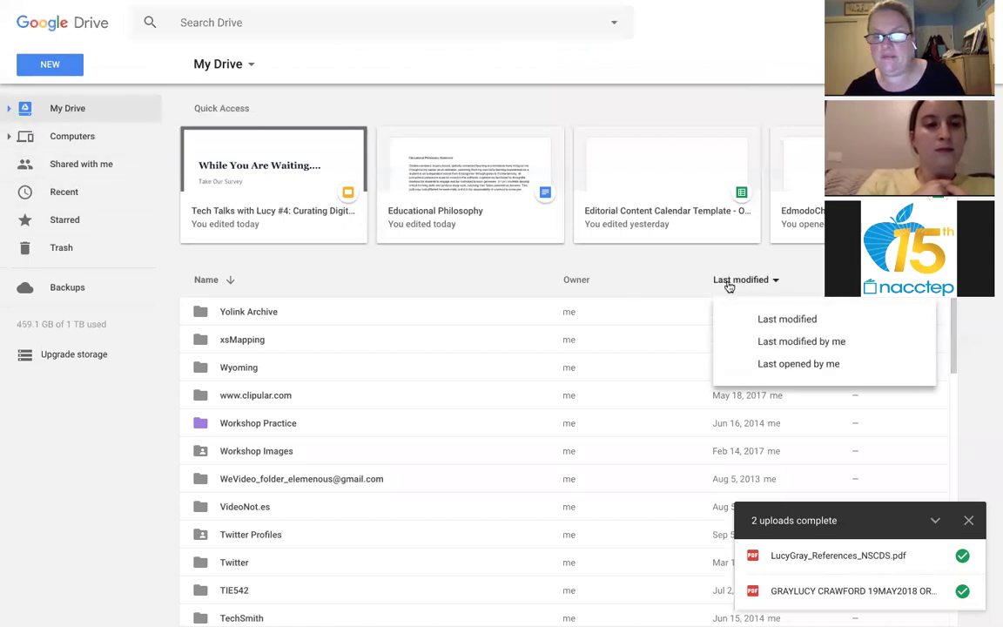
left_click(768, 322)
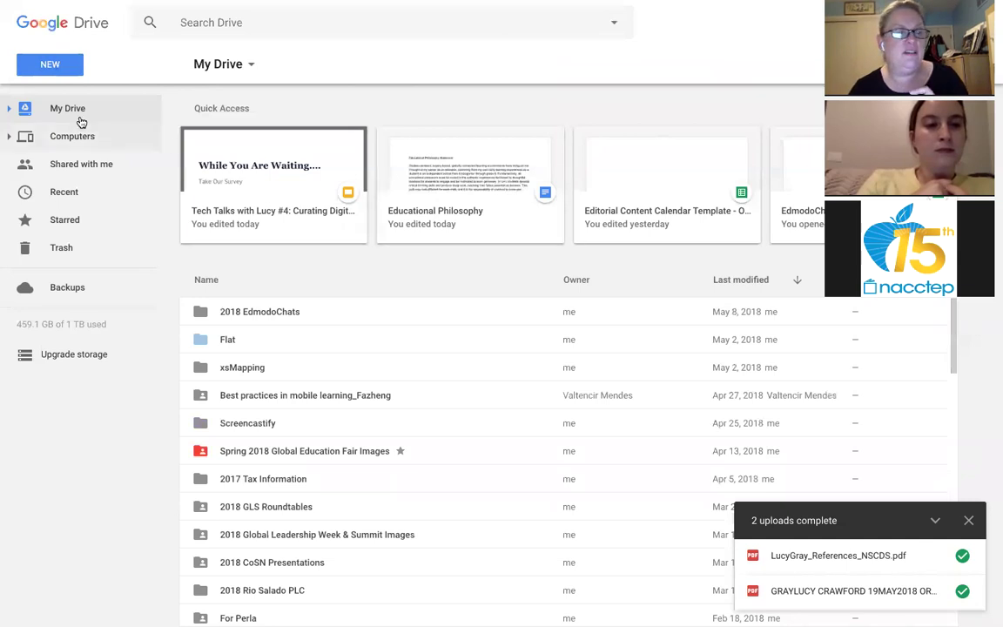
left_click(65, 188)
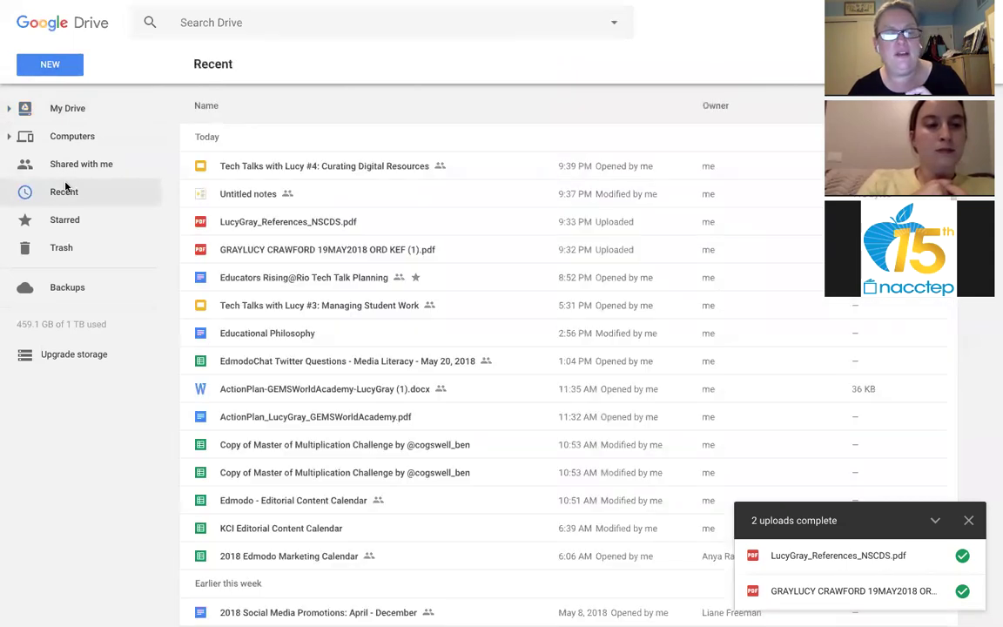
Step: Return to the rubric article, save the page to Drive again and open the Save to Google Drive extension's options
mouse_move(279, 10)
left_click(792, 31)
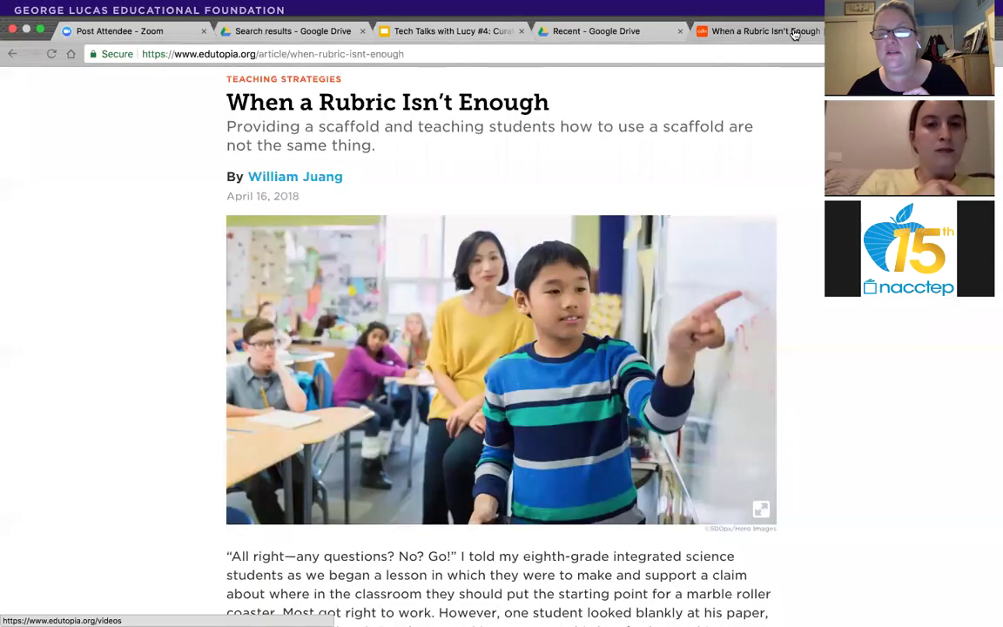
left_click(990, 54)
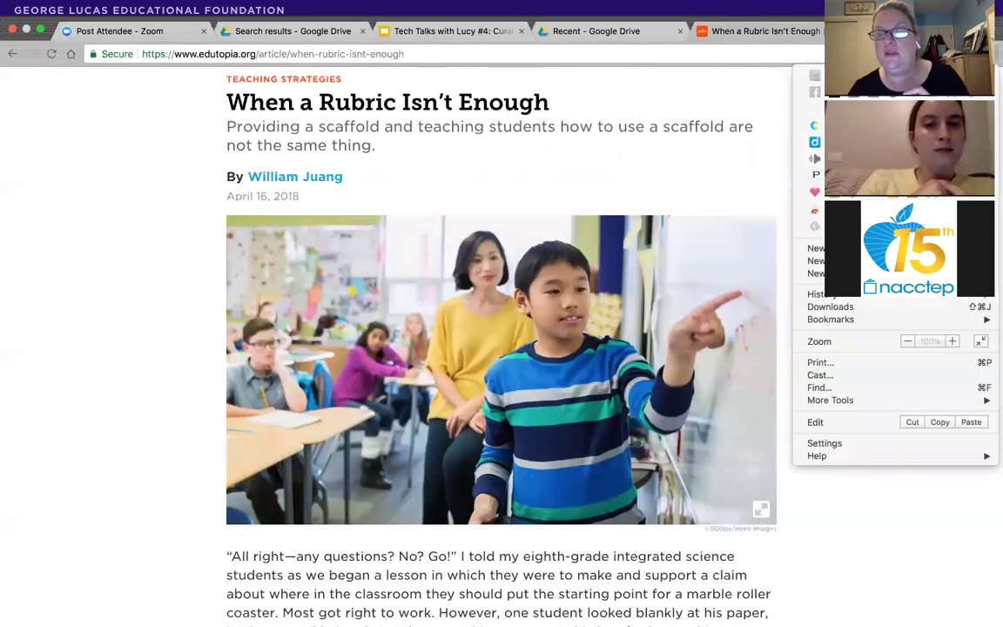
scroll(502, 348, "down", 20)
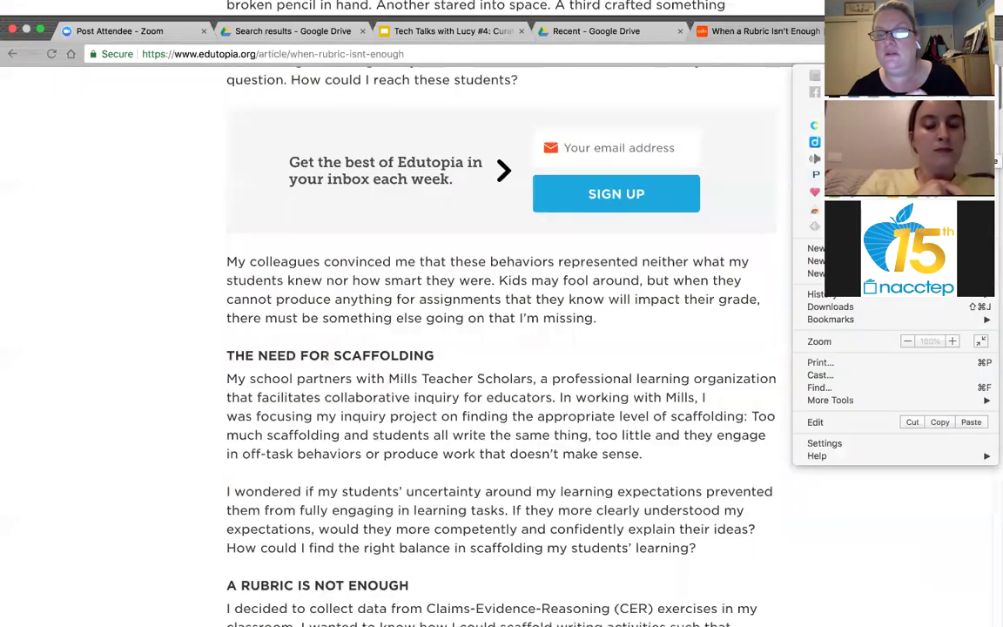
scroll(501, 348, "down", 20)
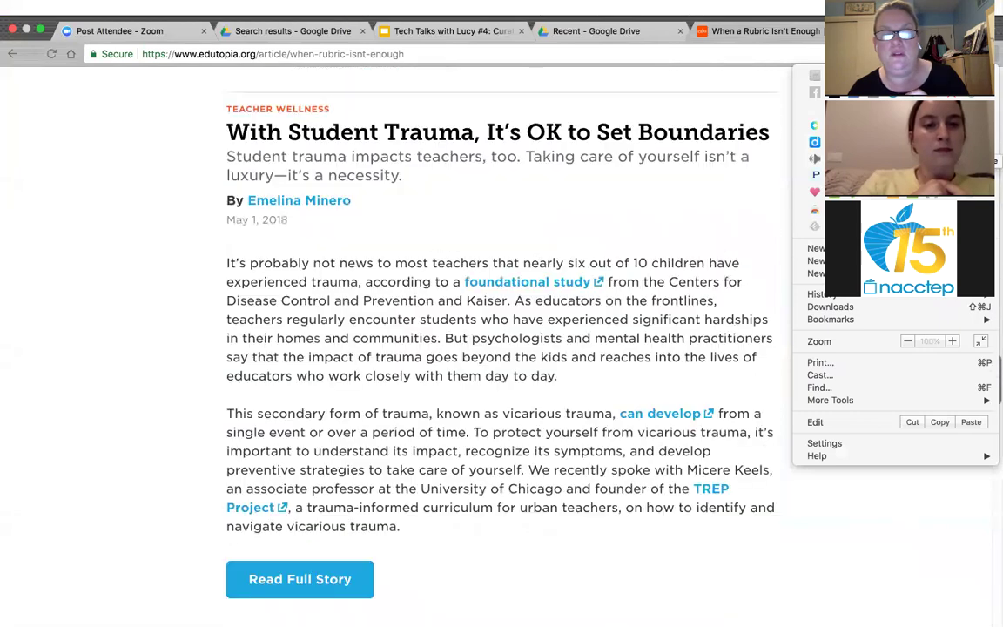
scroll(502, 348, "up", 20)
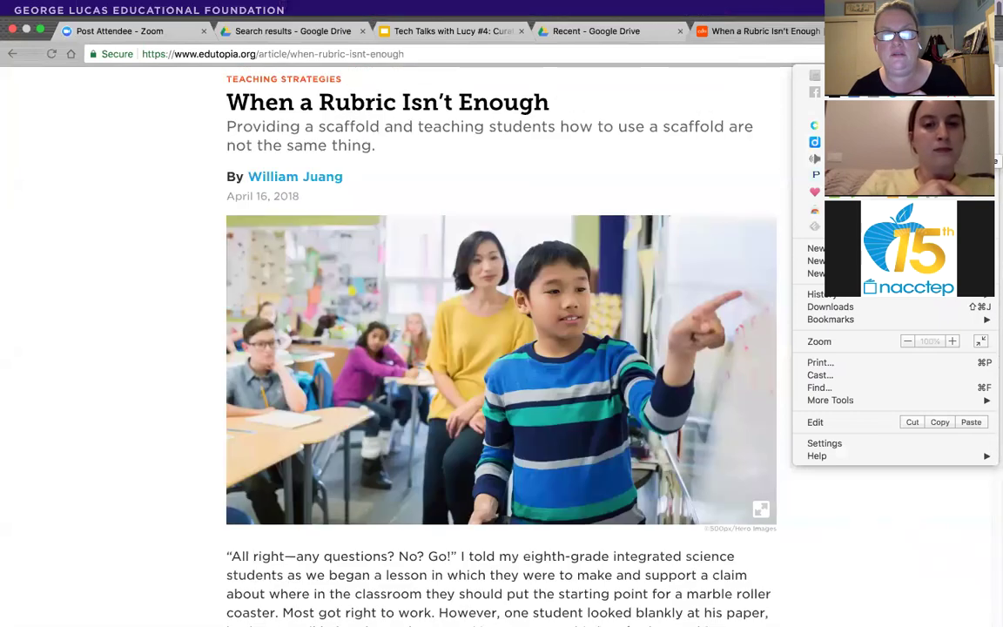
key("Escape")
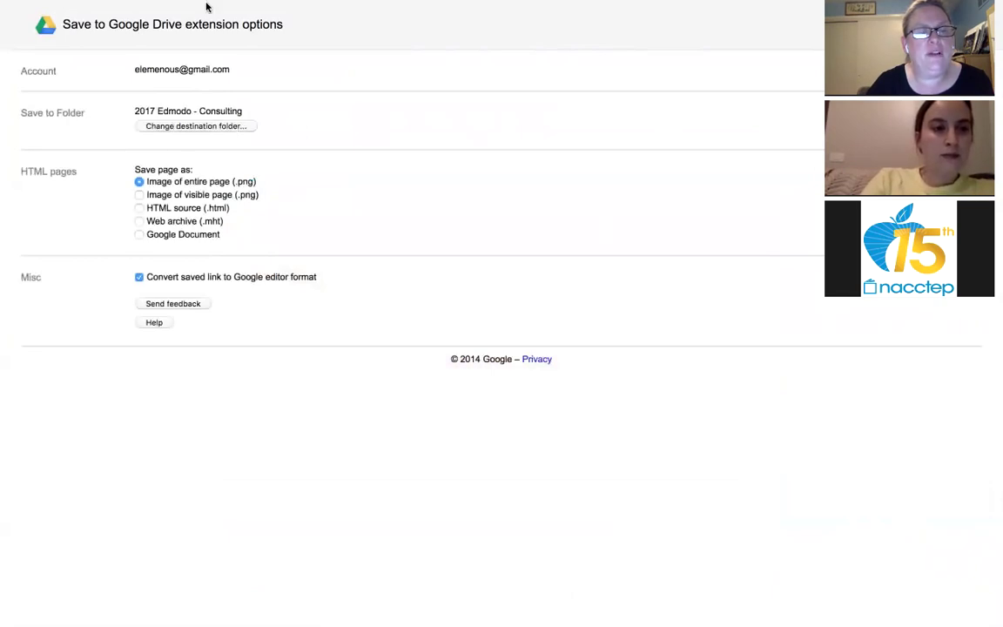
Step: Switch back to Google Drive and search it for "Rubric" to locate the saved article
mouse_move(243, 5)
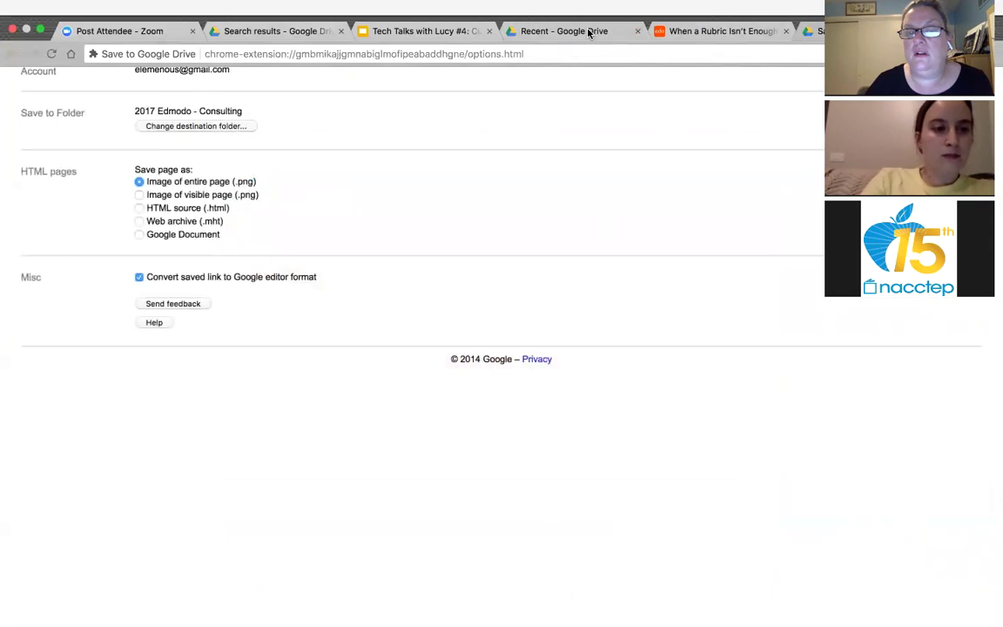
left_click(531, 31)
left_click(235, 23)
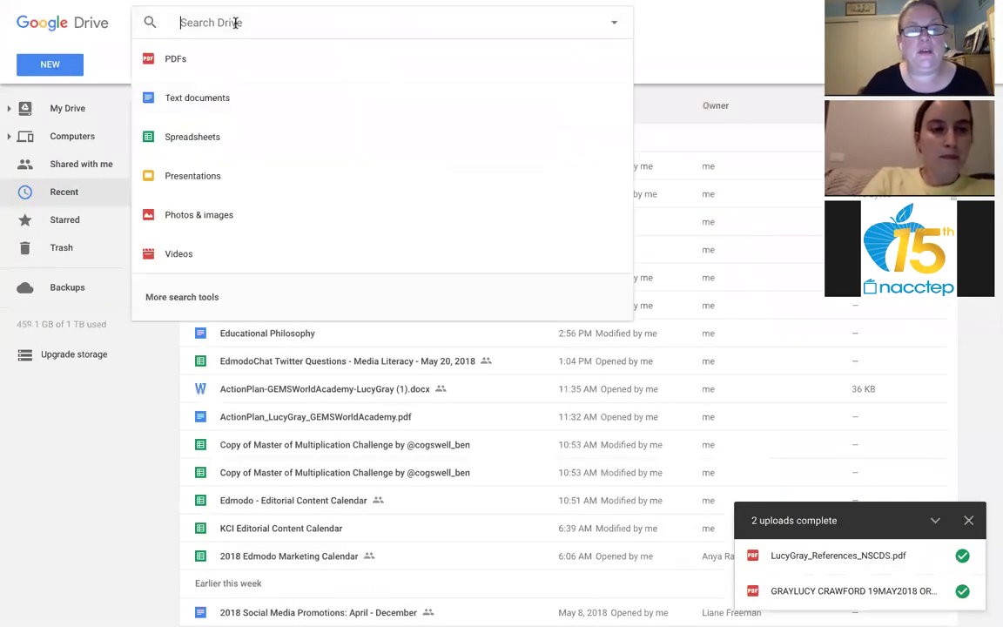
type("Rubric")
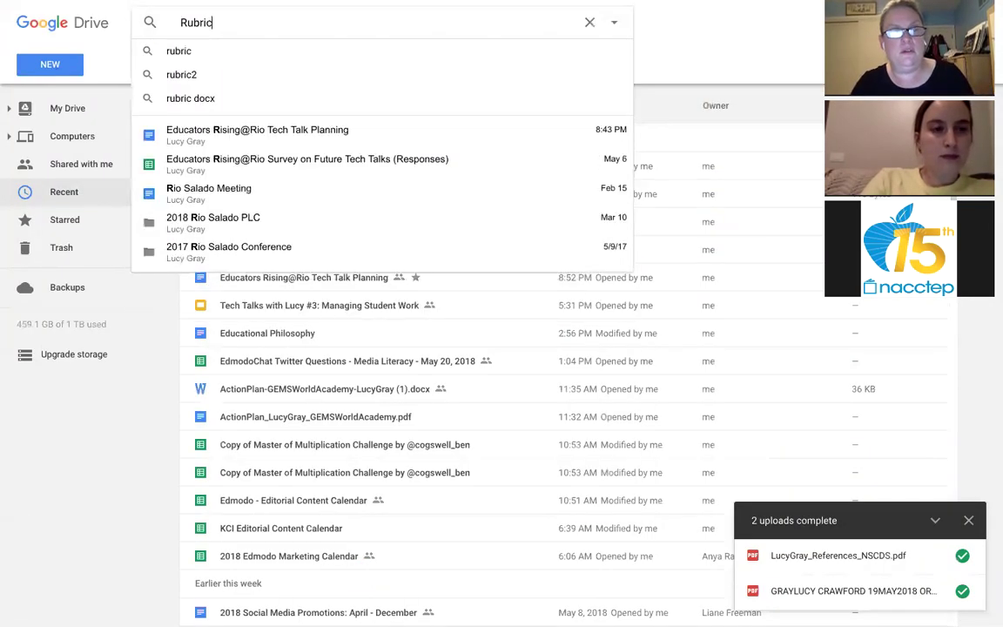
key("Return")
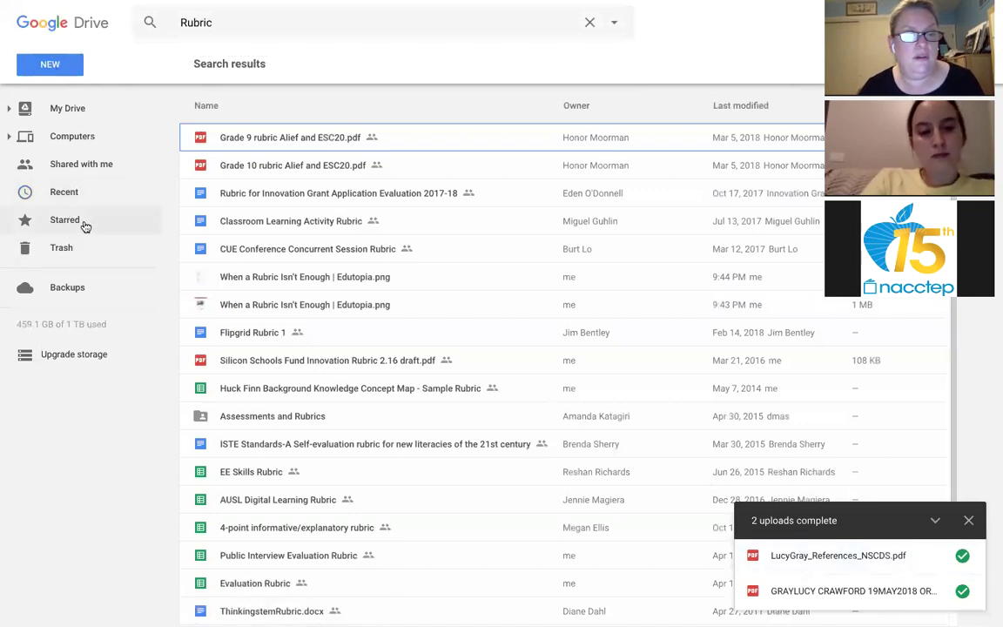
Step: Show the My Drive folder tree, search Drive for "Edmodo", and collapse the folder tree again
left_click(9, 108)
left_click(210, 30)
type("Edm")
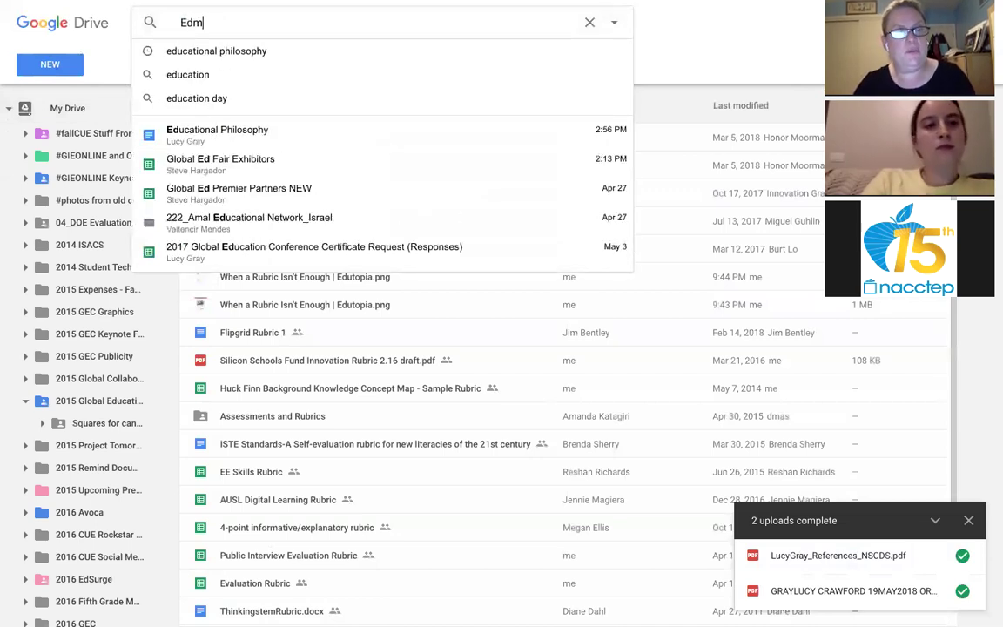
type("odo")
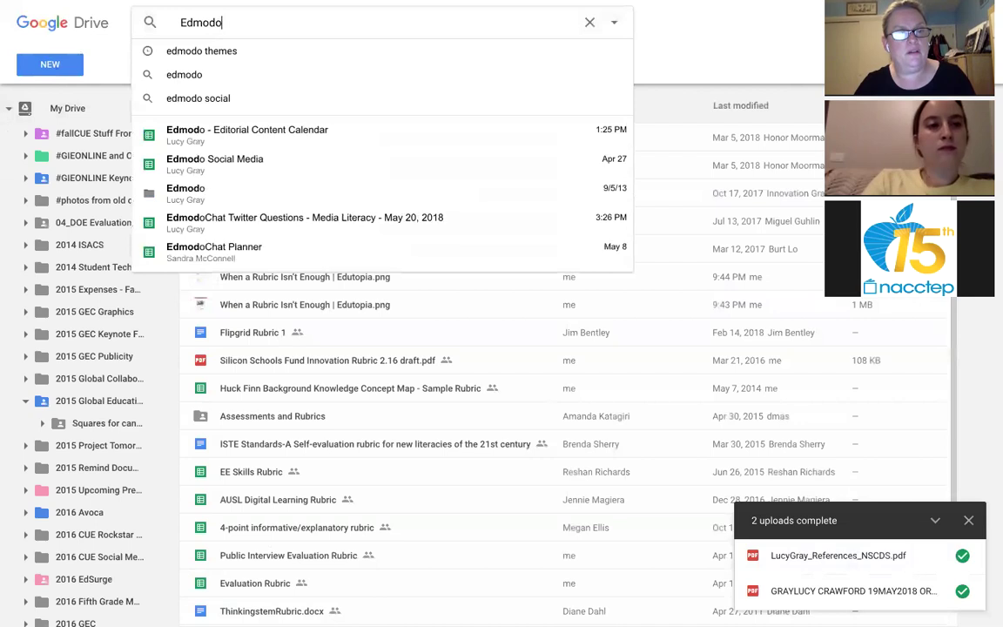
key("Return")
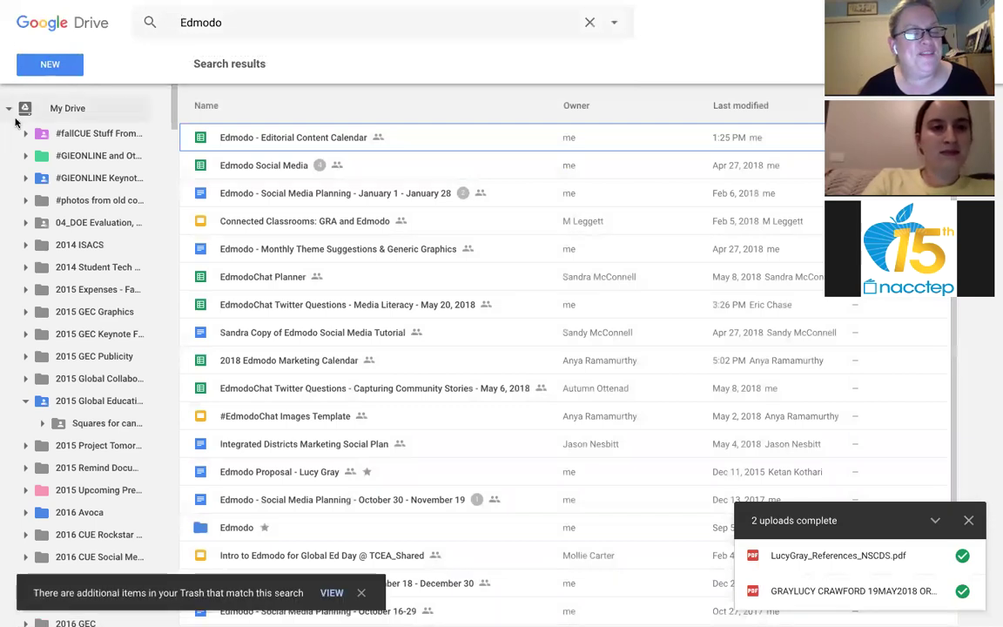
left_click(9, 108)
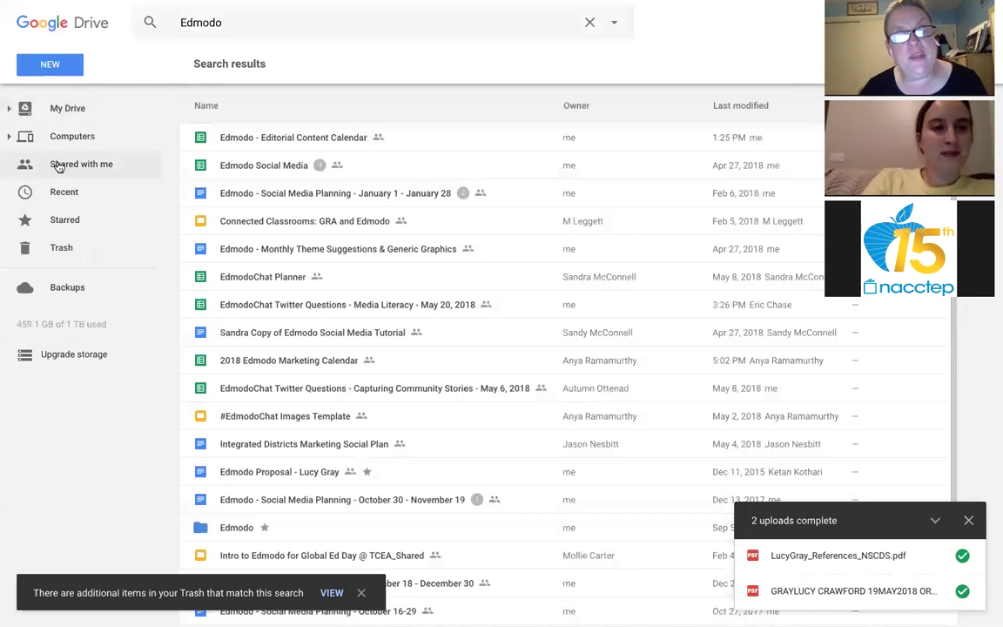
Step: Search the web for "Chrome store" in a new browser tab and open the Chrome Web Store
mouse_move(620, 44)
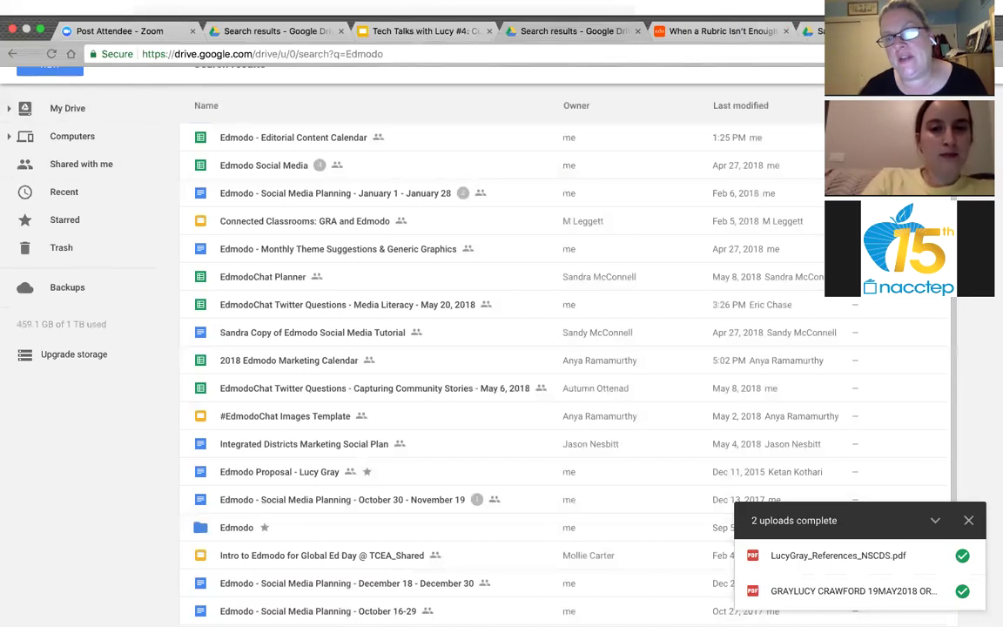
key("super+t")
type("Ch")
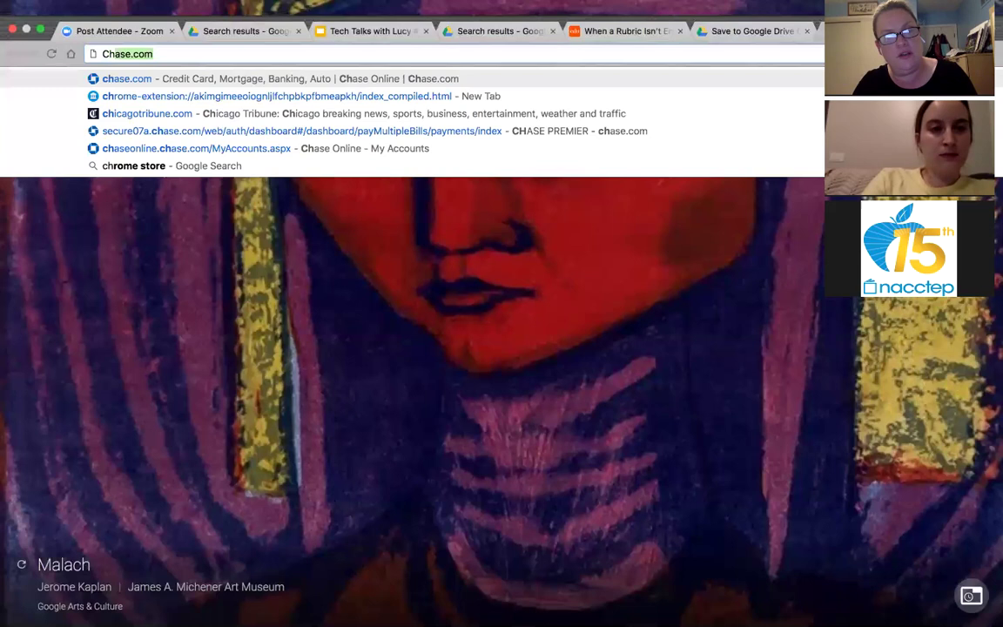
type("rome ")
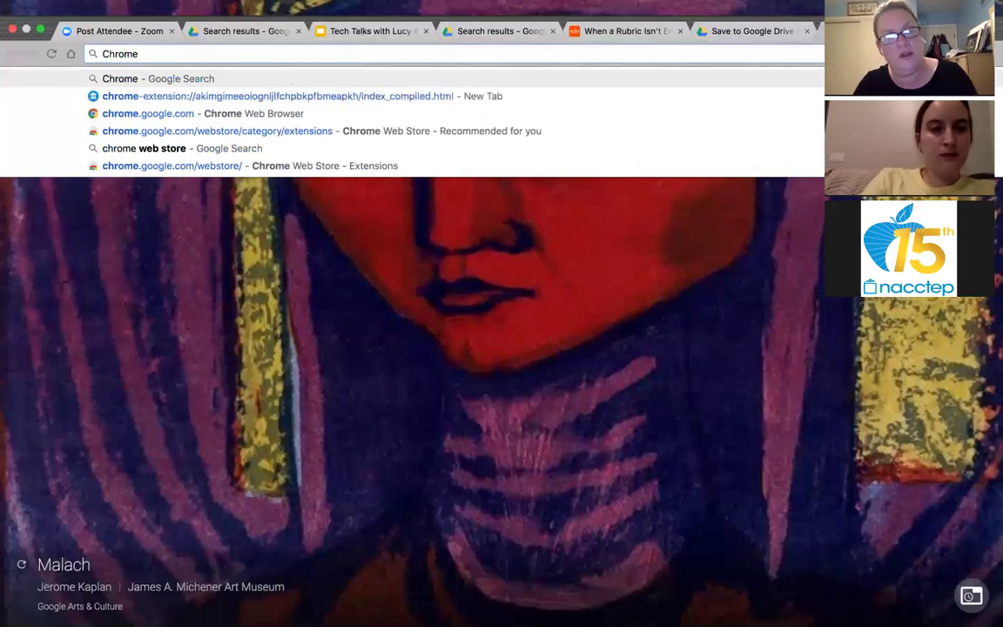
type("store")
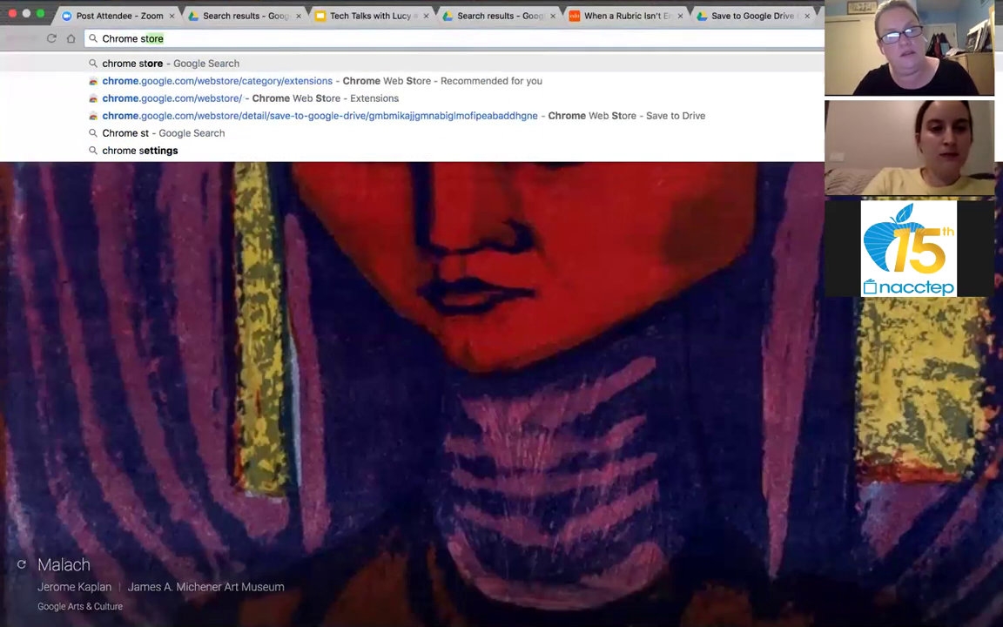
key("Return")
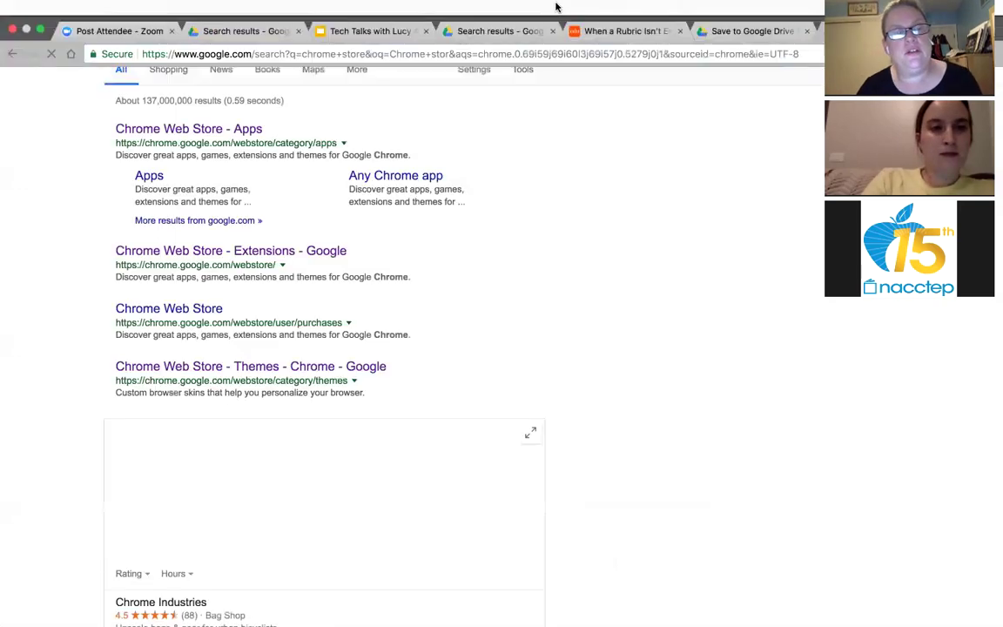
left_click(168, 133)
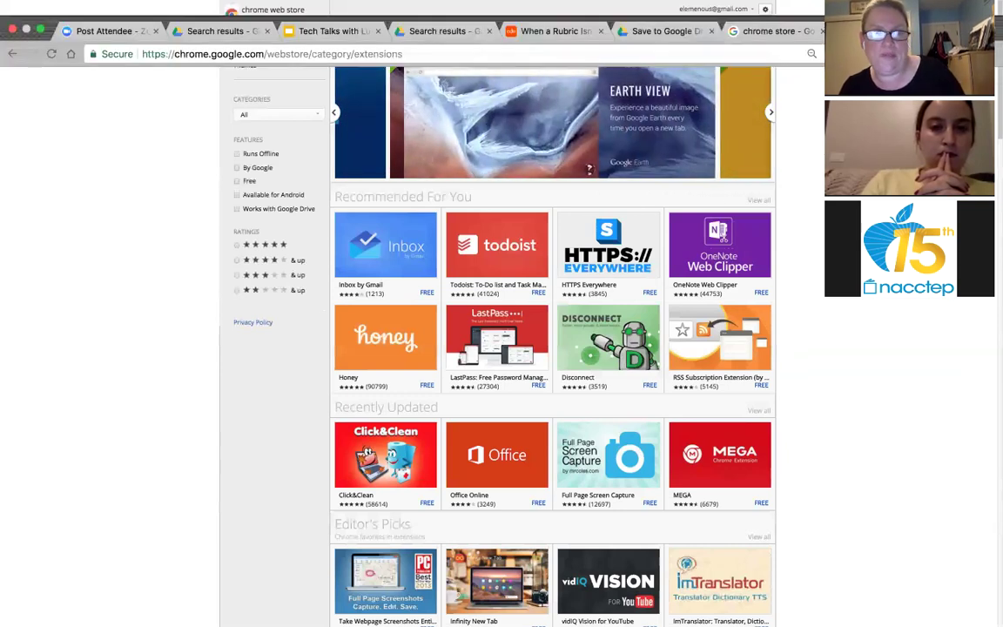
Step: Return to the Tech Talks presentation and present from the Tip #7 slide on to the Options slide
left_click(346, 40)
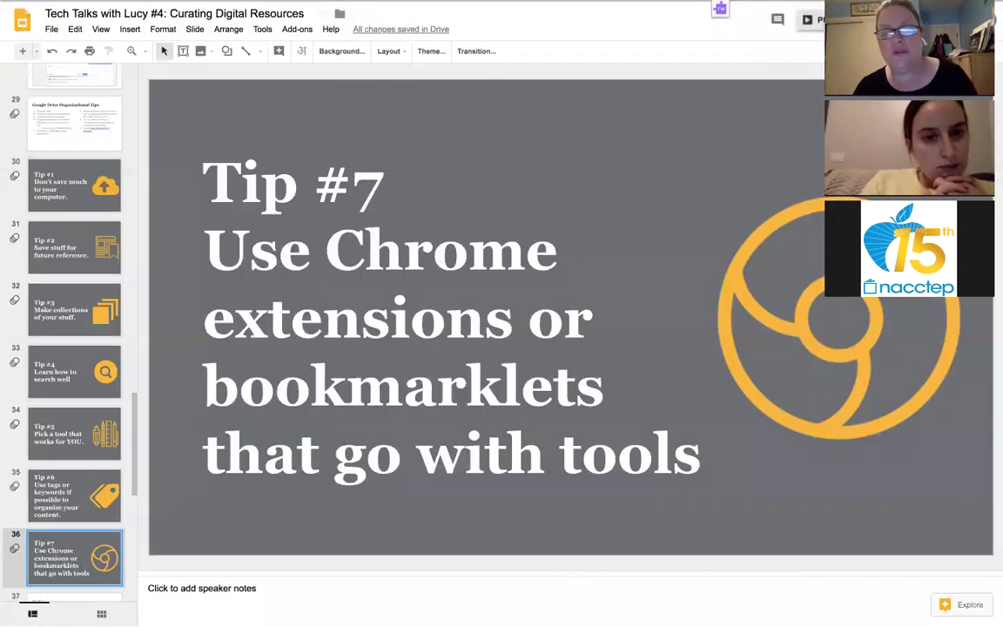
key("ctrl+F5")
key("Right")
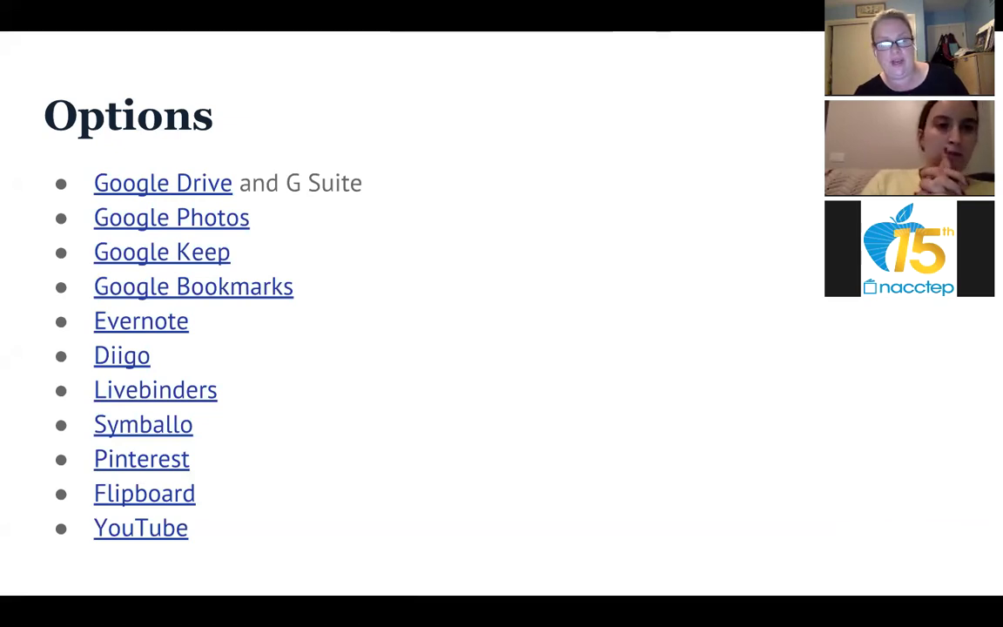
Step: Open Google Keep from the Options slide and start a checklist note with a webinar-attendance item and "Take notes"
left_click(186, 254)
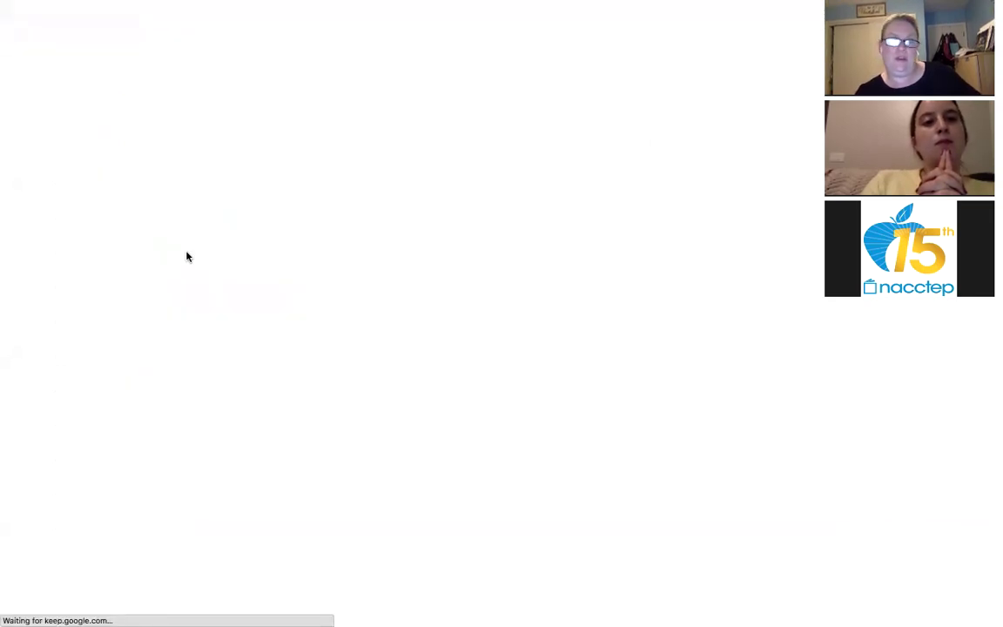
mouse_move(354, 7)
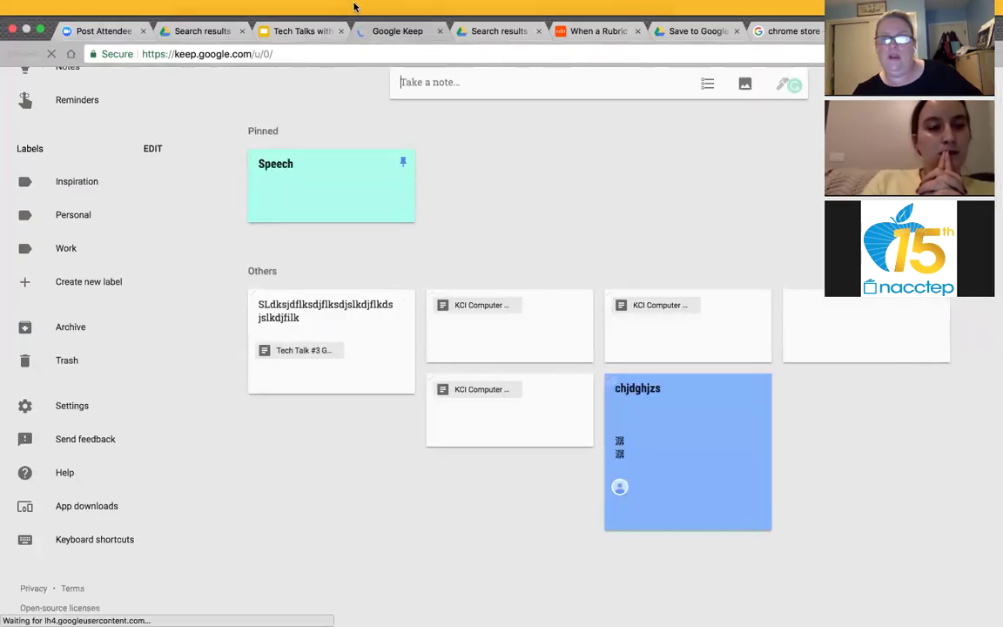
left_click(707, 88)
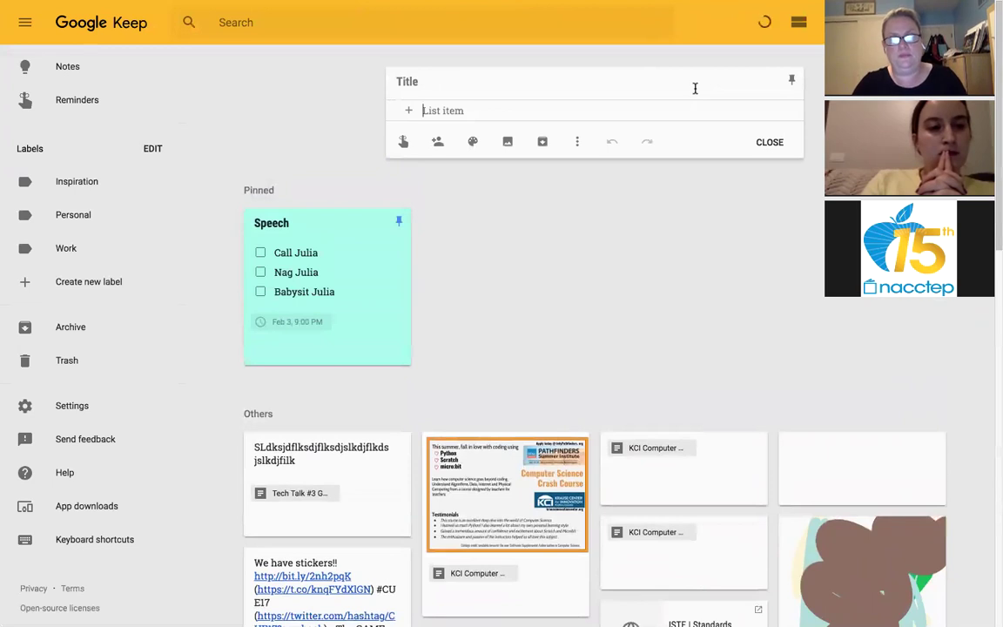
type("Go to Lo")
type("cy's webinars")
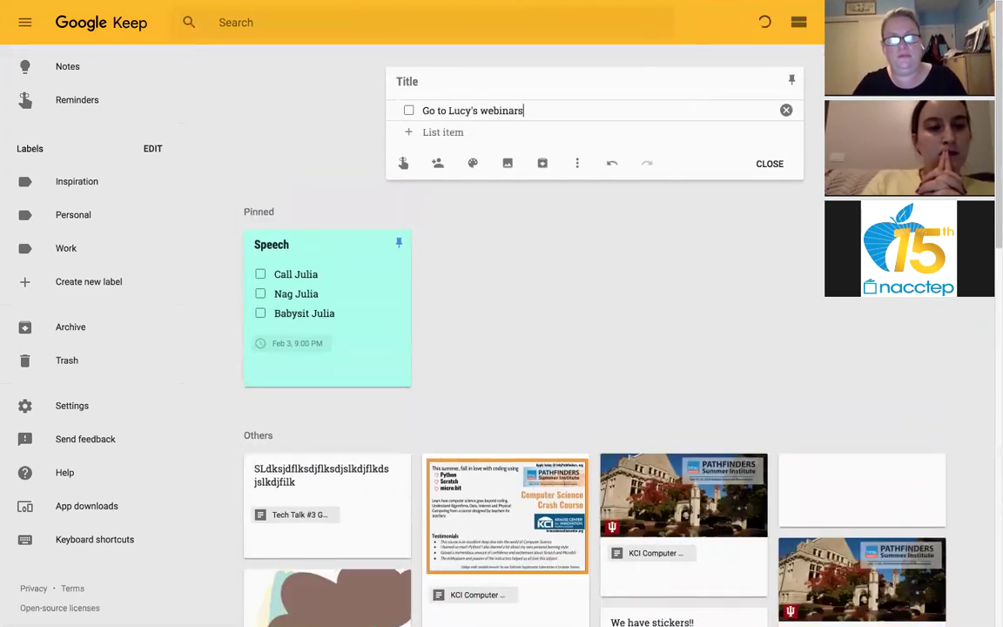
key("Return")
type("Take notes")
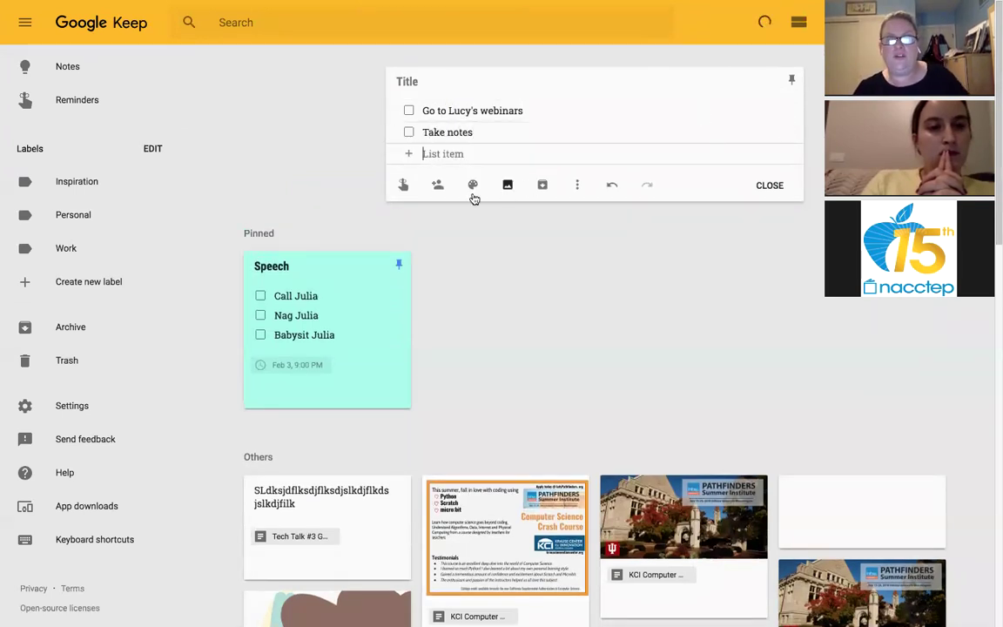
Step: Color the new checklist note light blue, add the image field-museum-front_orig.jpg from Downloads, and close the note
mouse_move(474, 184)
left_click(518, 133)
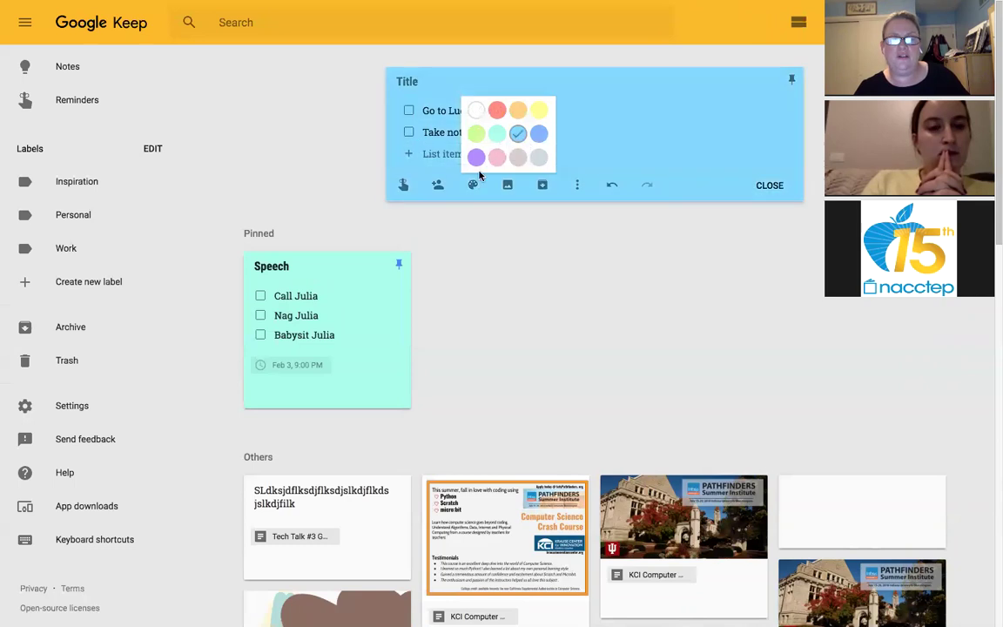
left_click(506, 185)
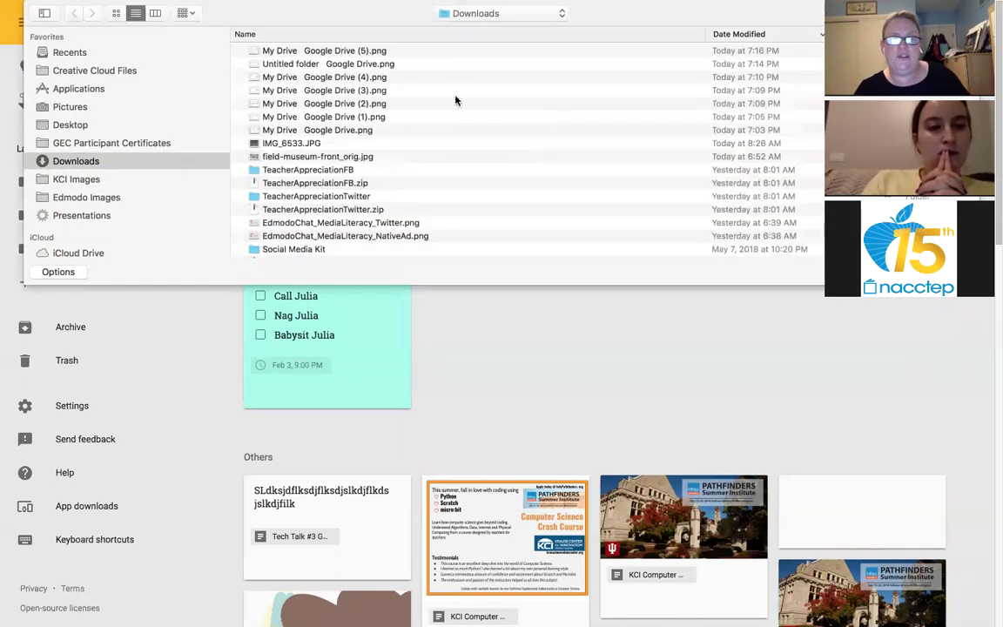
left_click(289, 156)
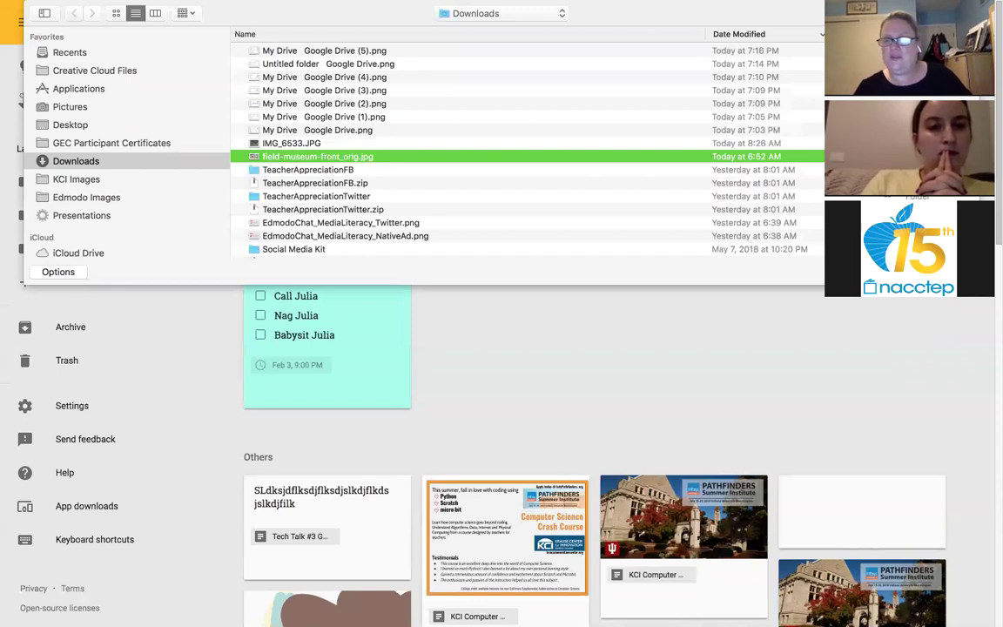
key("Return")
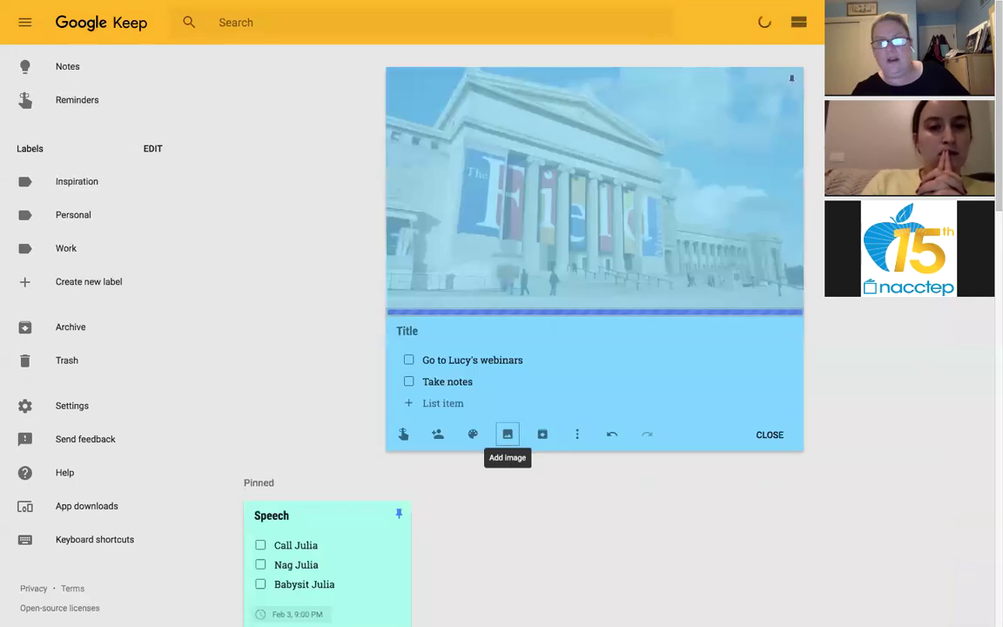
key("Escape")
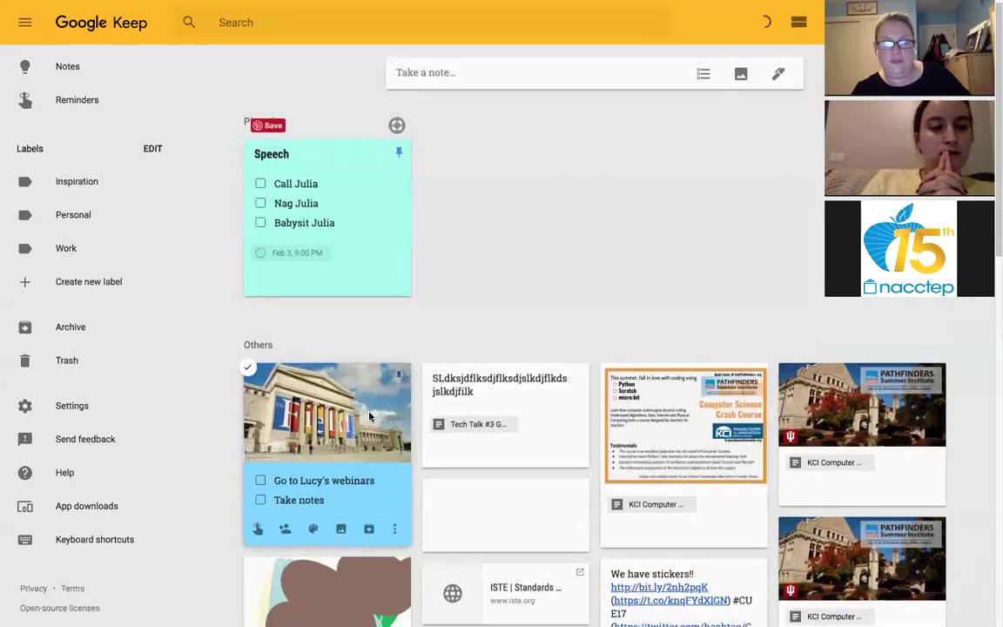
Step: Create a drawing note with a freehand black pen scribble across the upper half of the canvas, and close it
scroll(531, 437, "down", 3)
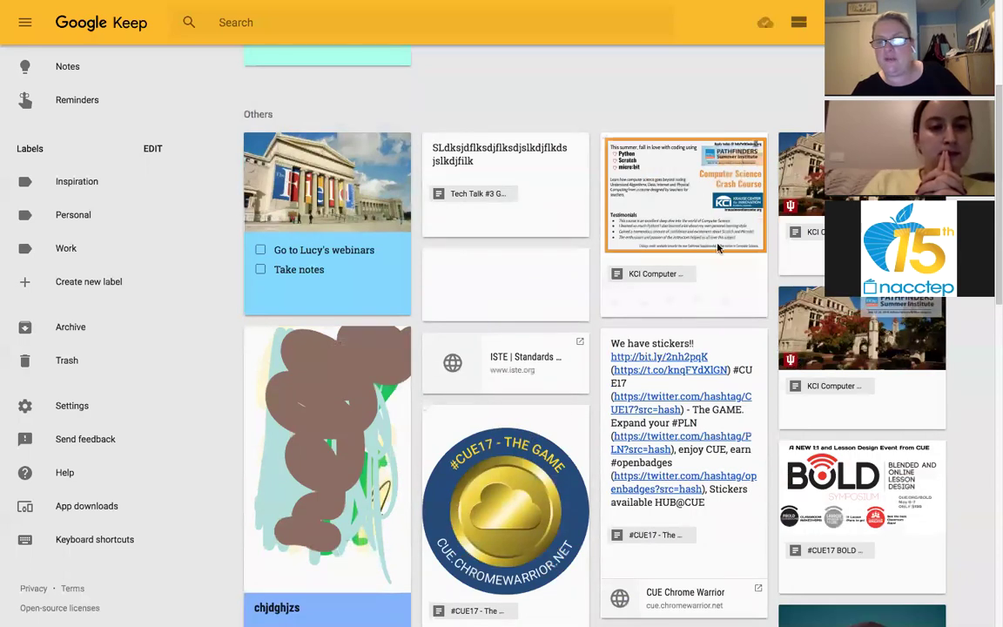
scroll(717, 248, "up", 3)
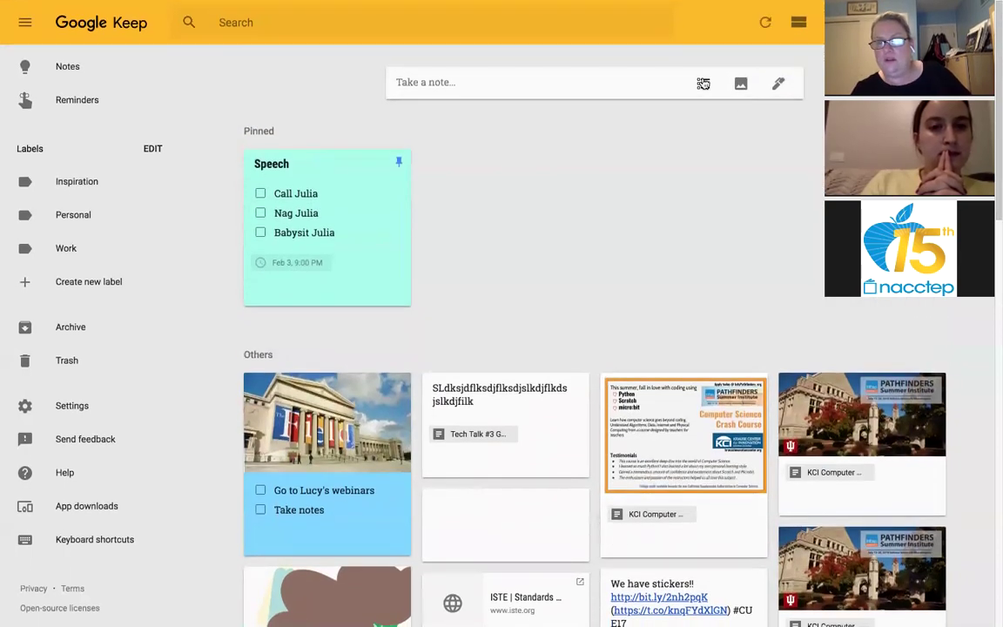
left_click(783, 84)
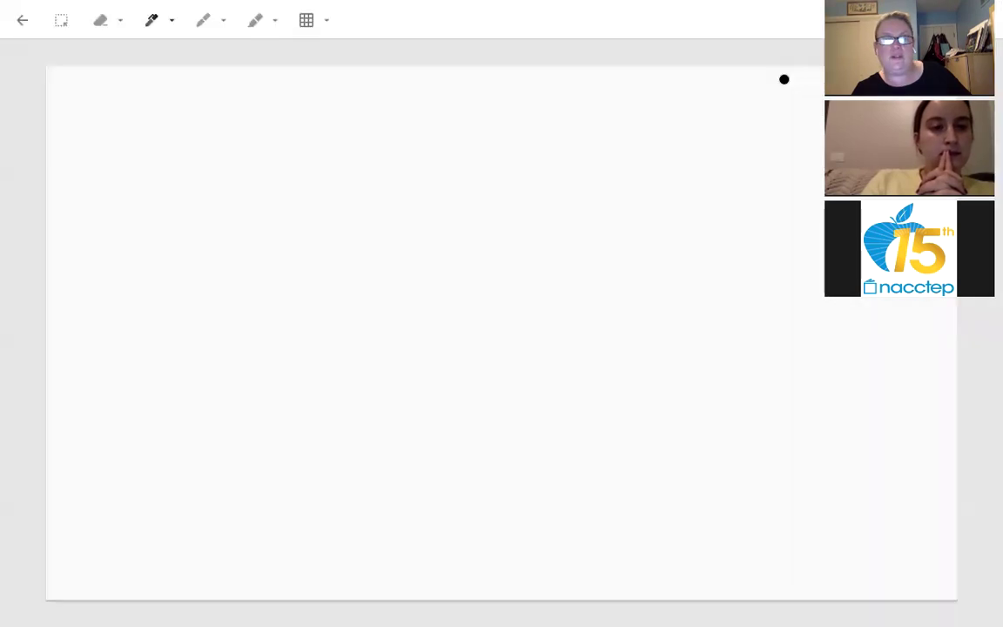
mouse_move(519, 181)
left_mouse_down()
mouse_move(321, 258)
mouse_move(399, 262)
left_mouse_up()
mouse_move(252, 217)
left_mouse_down()
mouse_move(560, 228)
mouse_move(179, 246)
left_mouse_up()
left_click_drag(482, 309, 257, 258)
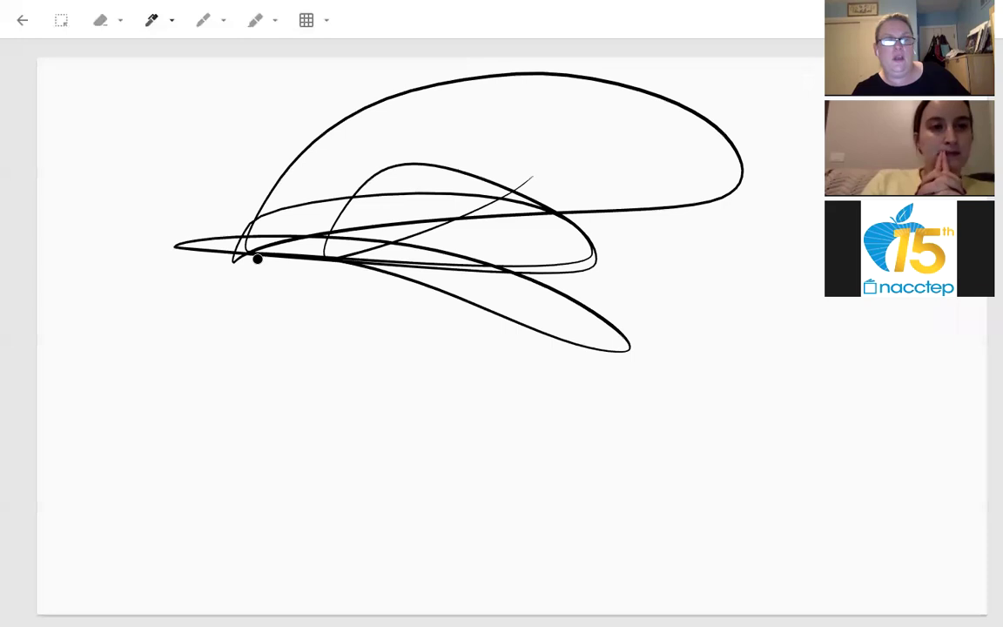
left_click(19, 21)
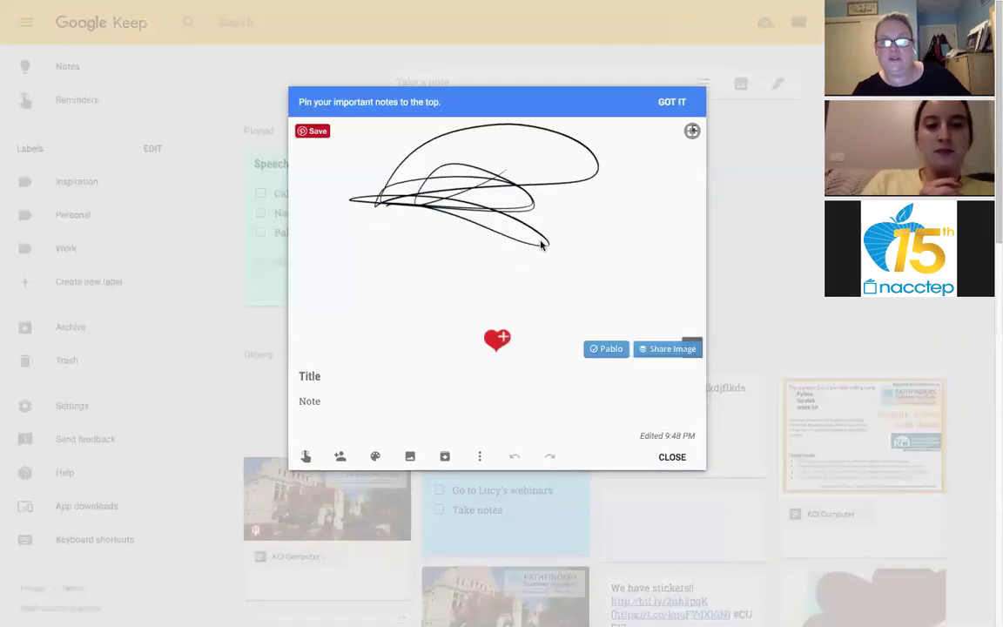
left_click(674, 460)
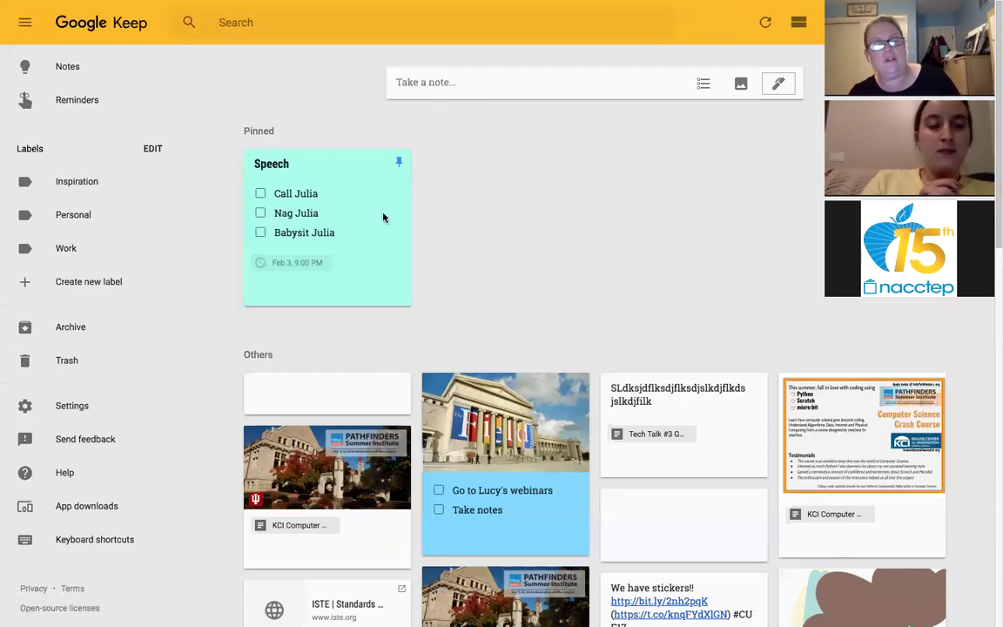
Step: Create a new label named "First Grade" in the label editor
left_click(151, 149)
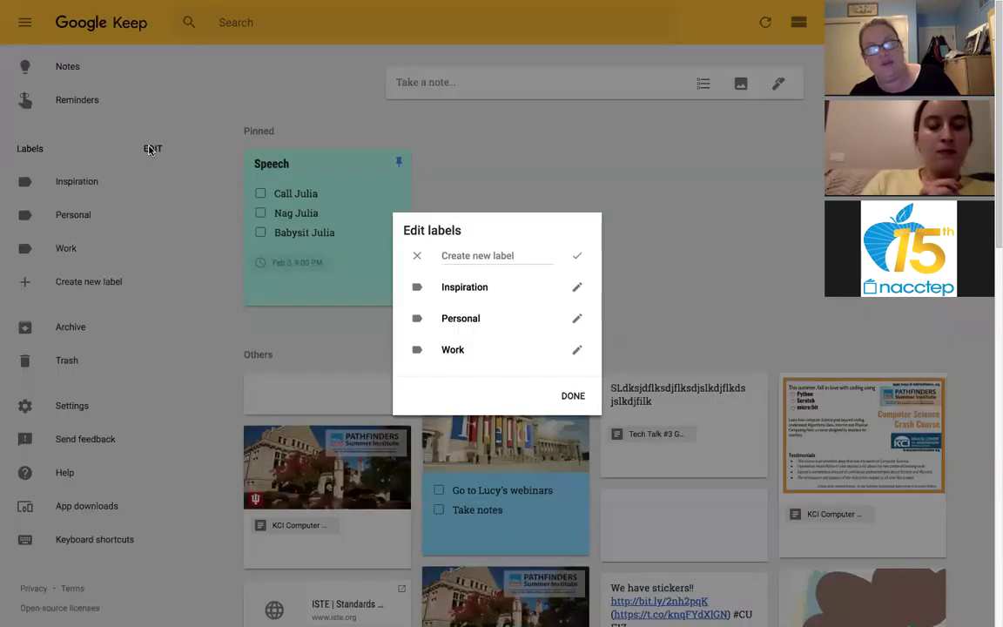
type("First Grade")
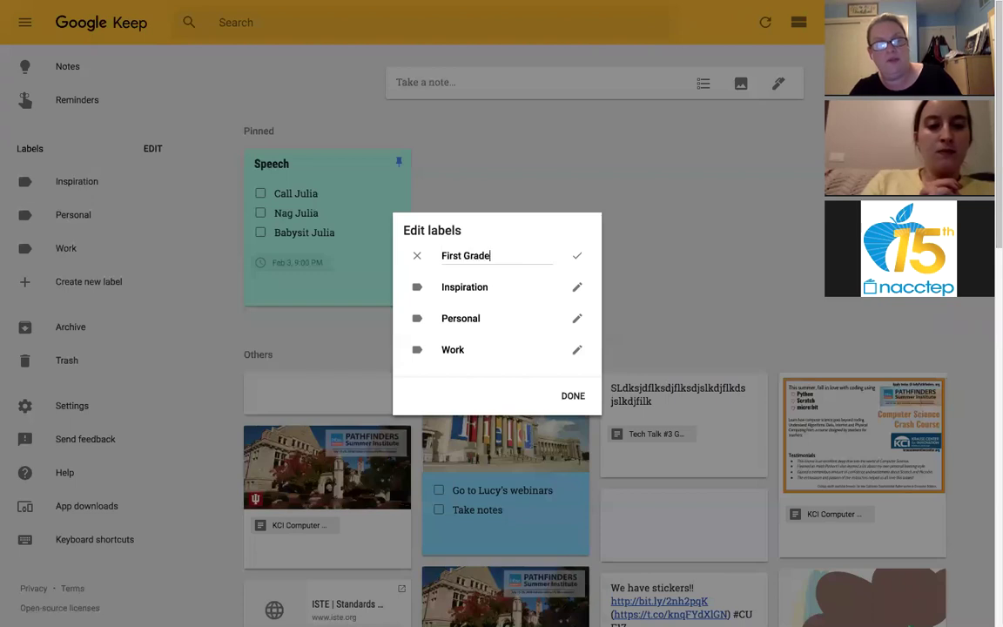
left_click(572, 397)
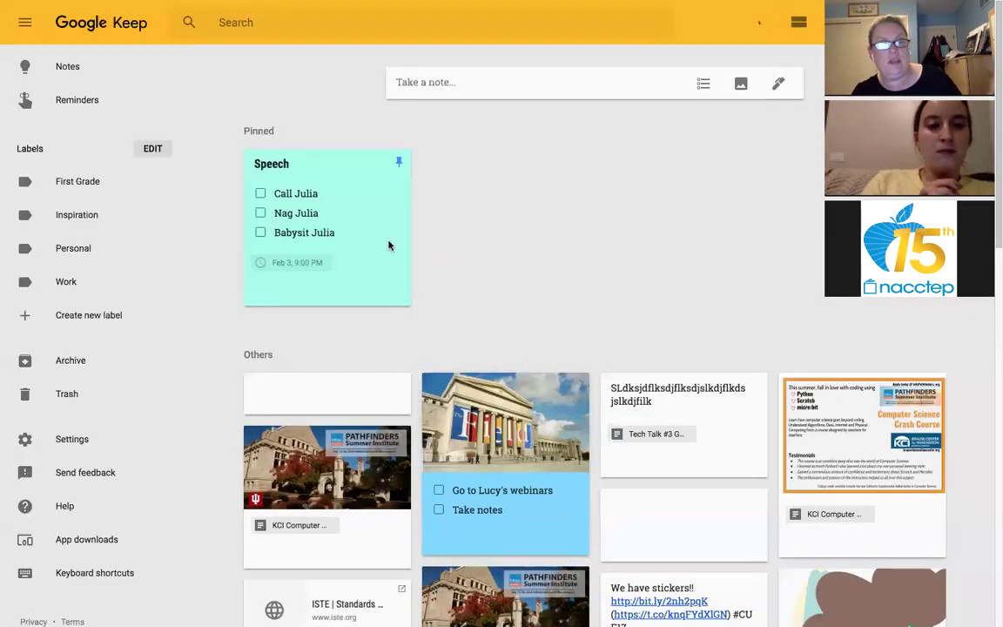
Step: Apply the "First Grade" label to the pinned Speech note
left_click_drag(336, 217, 296, 204)
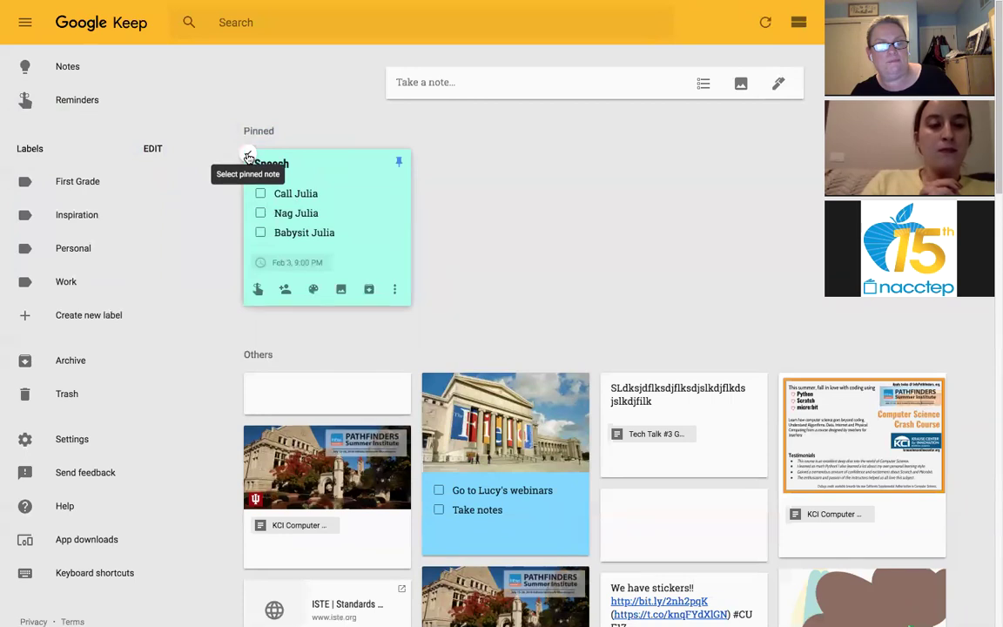
left_click(394, 289)
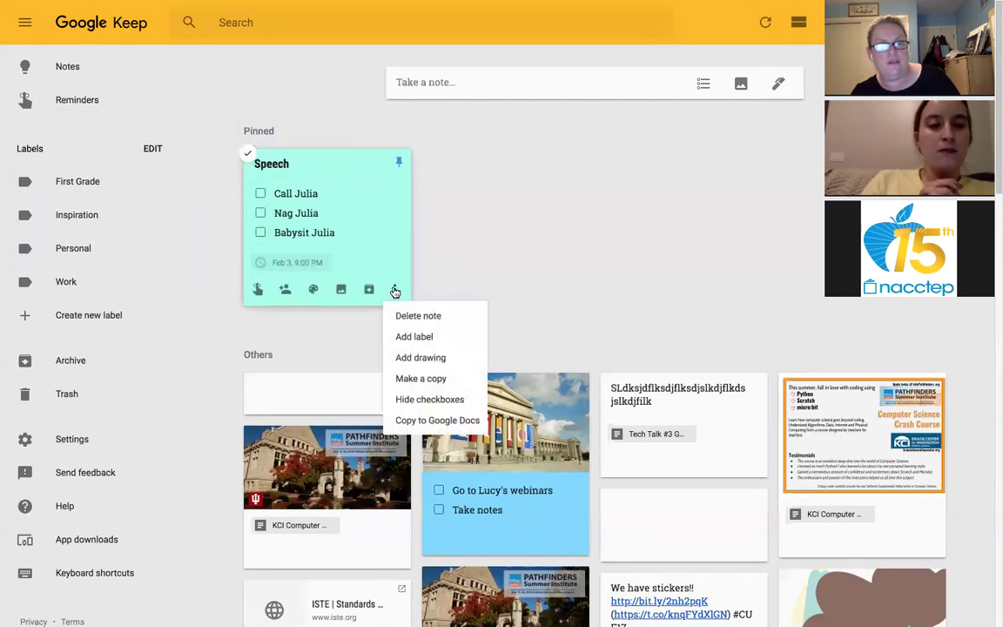
left_click(407, 336)
left_click(398, 359)
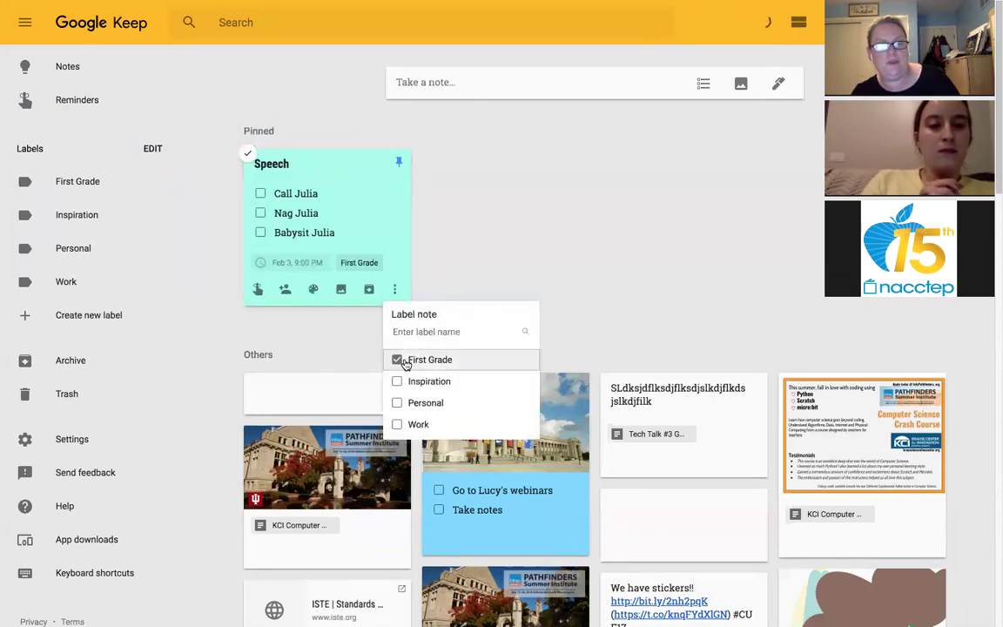
left_click(618, 247)
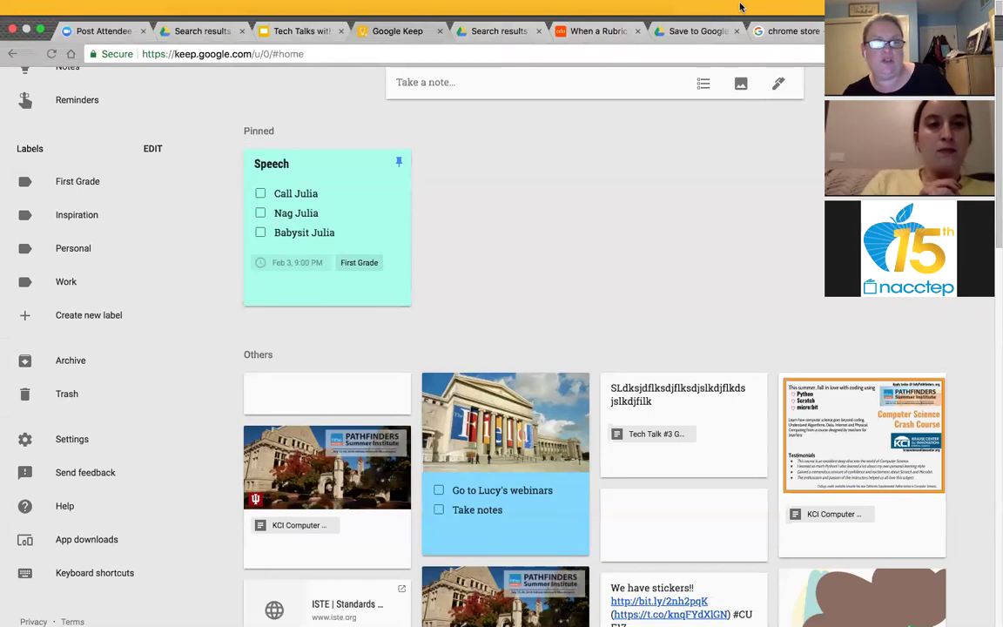
Step: Browse the saved notes and show the reminder options for the note with the portrait of the man in a striped shirt
scroll(692, 325, "down", 6)
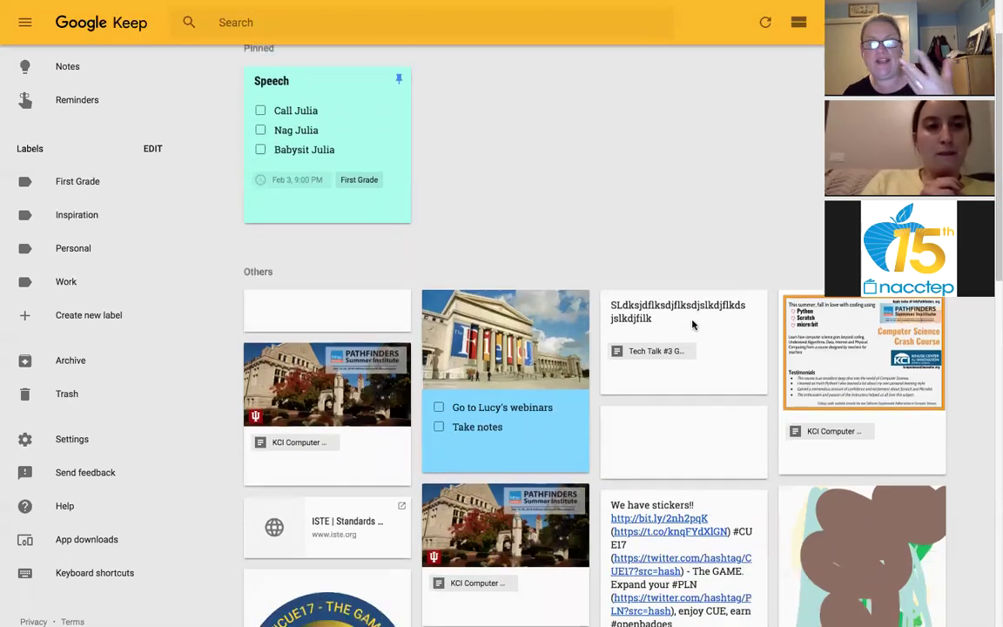
scroll(693, 325, "down", 5)
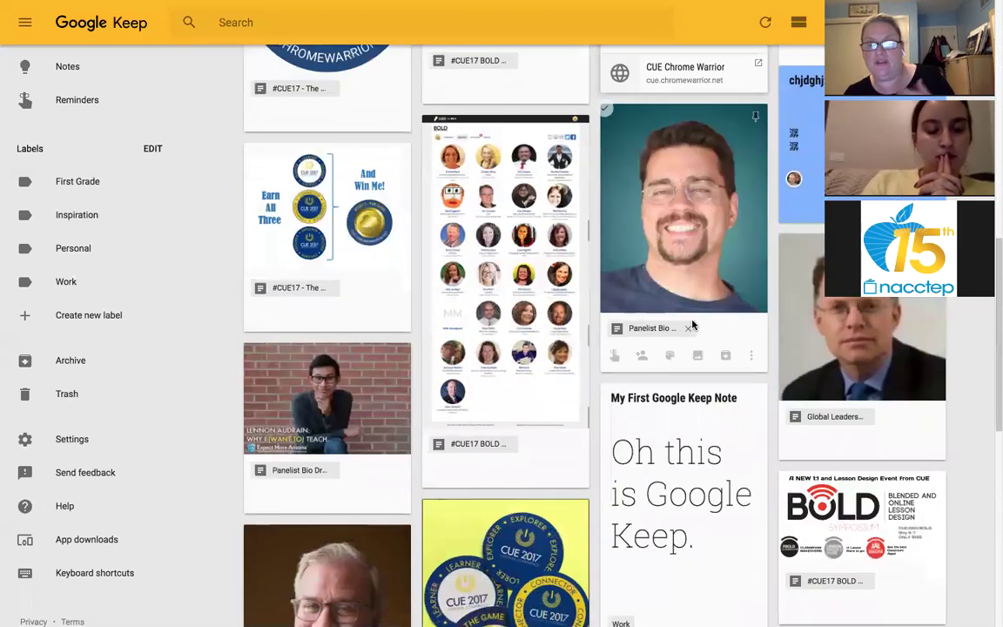
scroll(693, 325, "down", 5)
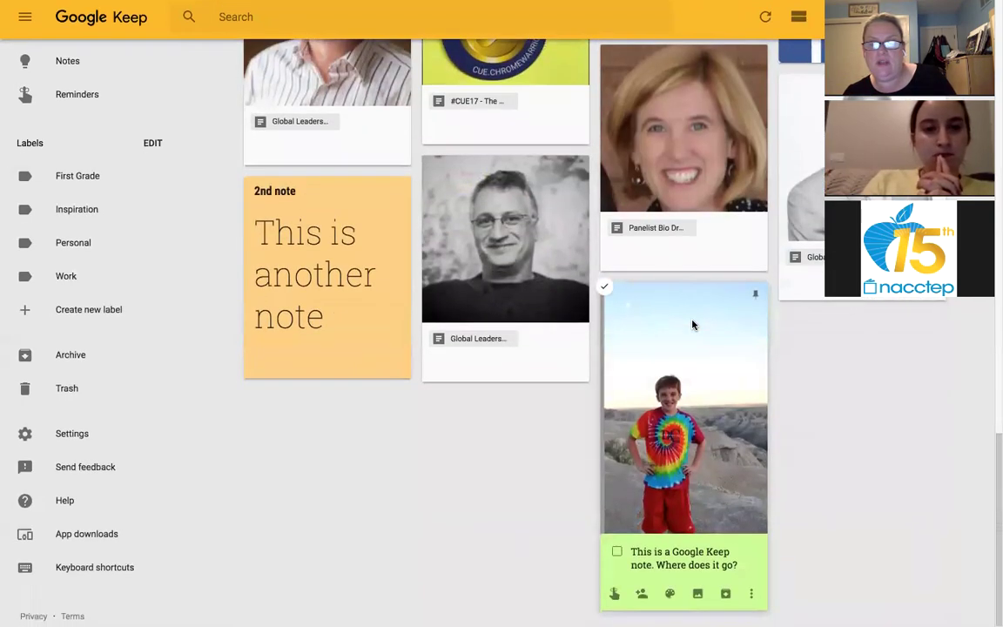
scroll(694, 156, "up", 2)
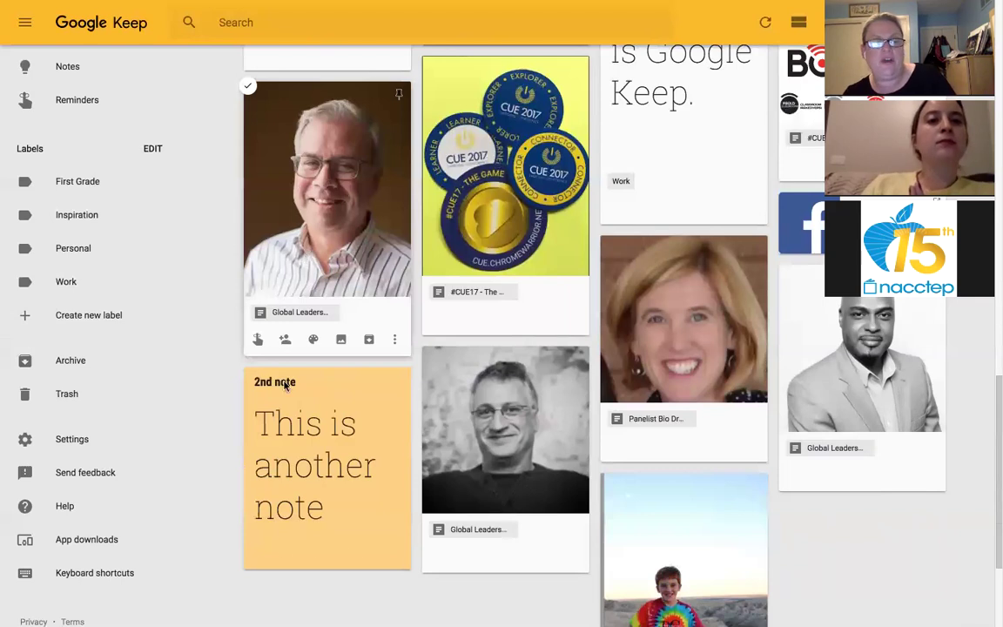
left_click(258, 341)
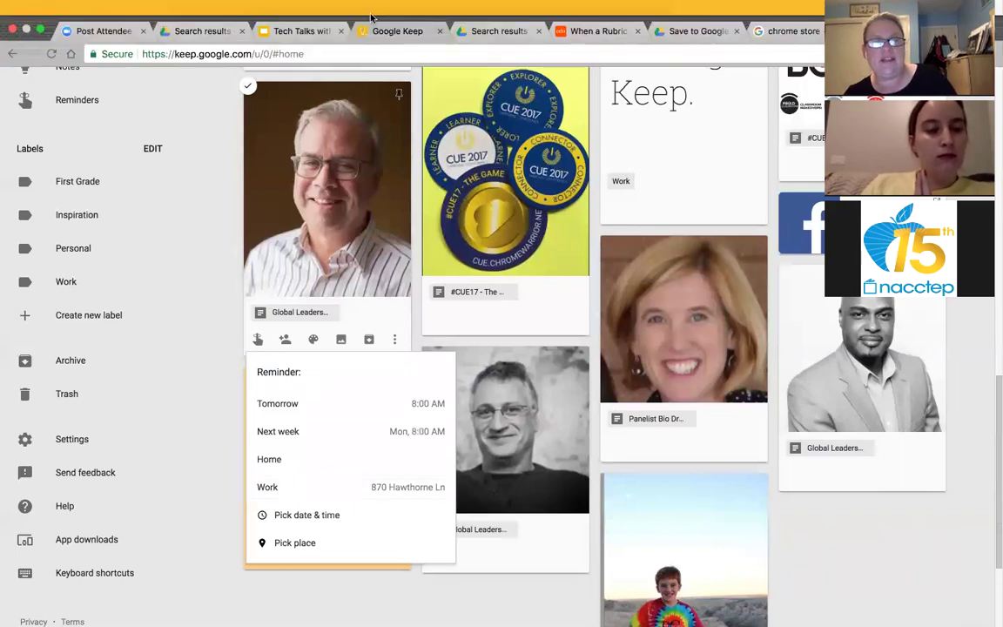
Step: Filter the notes by the Travel category, clear the search to review the other search categories, and return to all notes
left_click(252, 19)
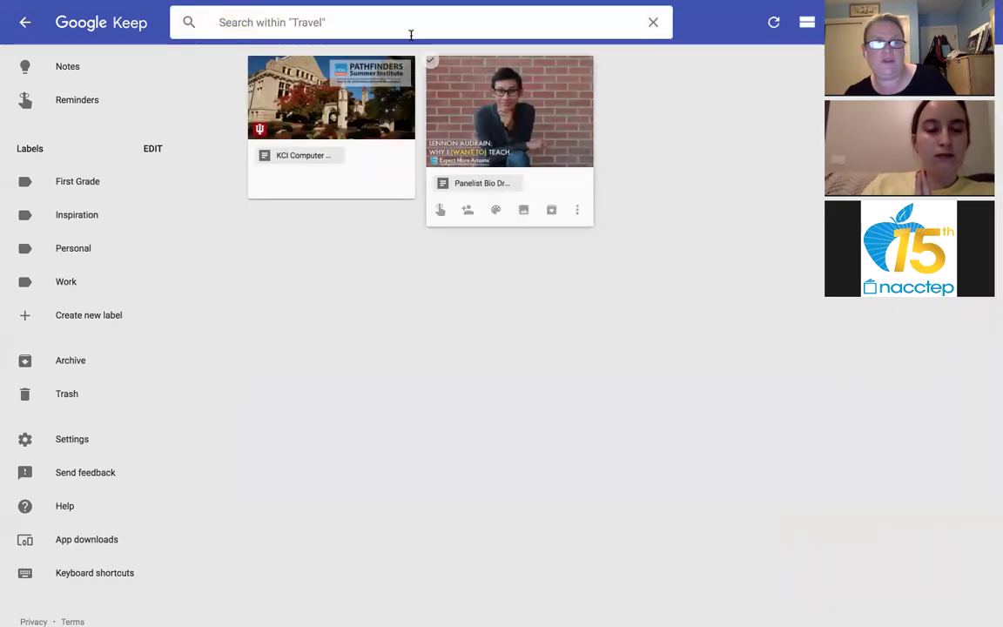
left_click(652, 22)
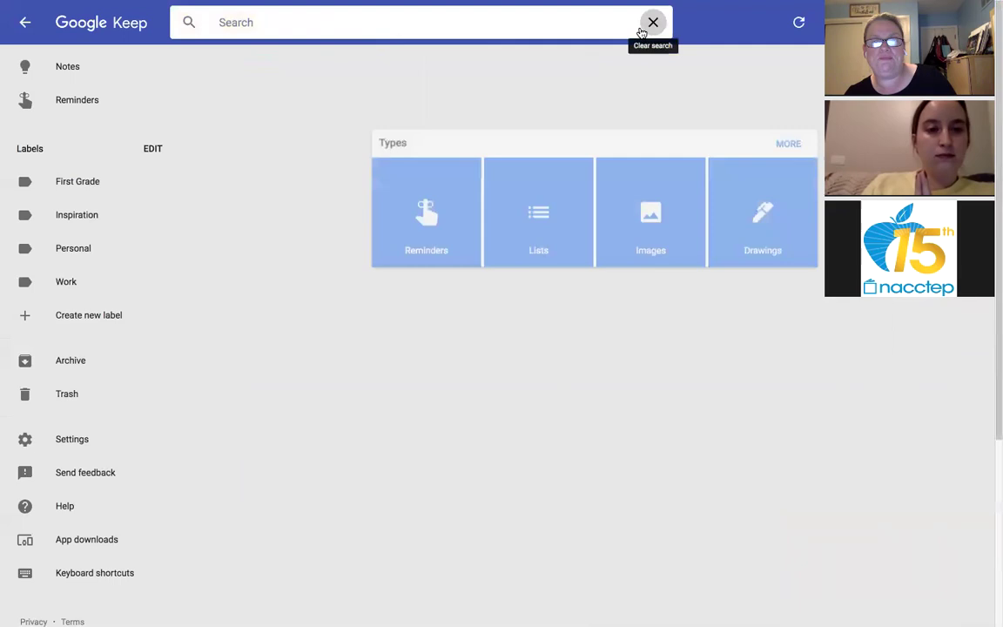
scroll(794, 254, "down", 2)
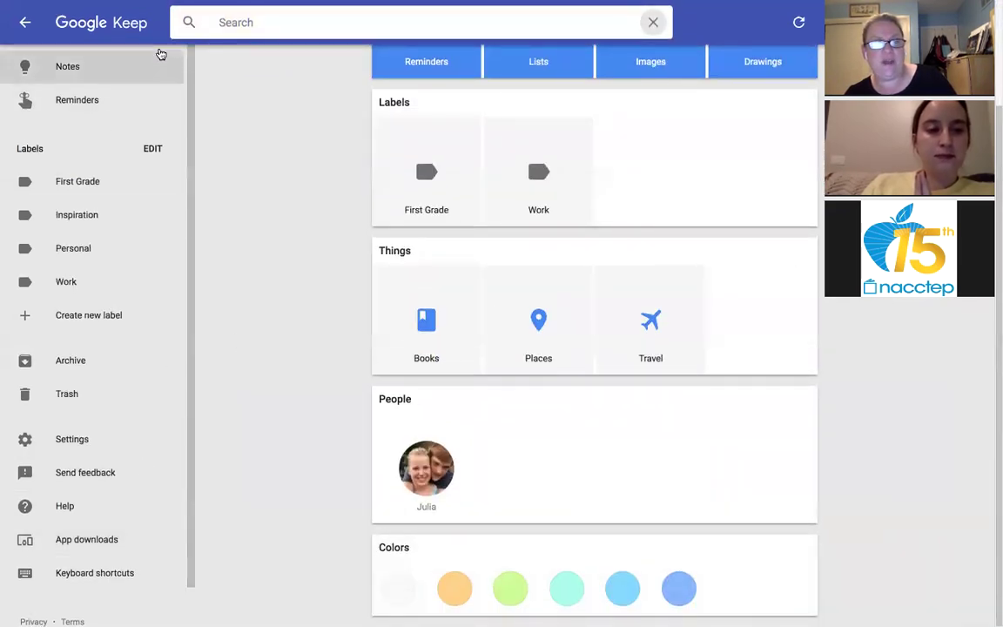
left_click(61, 72)
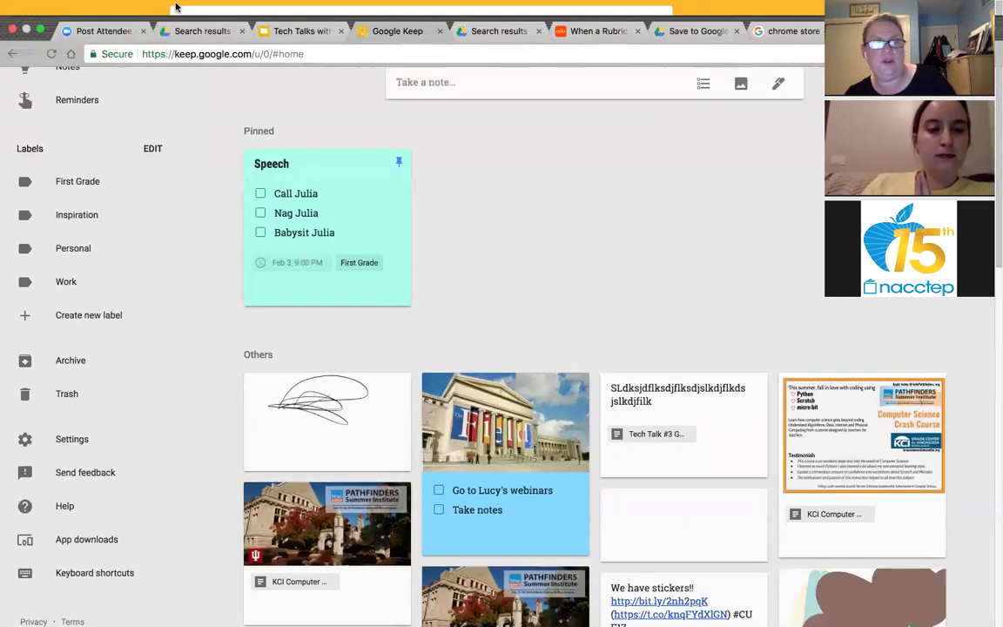
Step: Return to the Options slide of the Tech Talks presentation and open Google Bookmarks from it
left_click(276, 35)
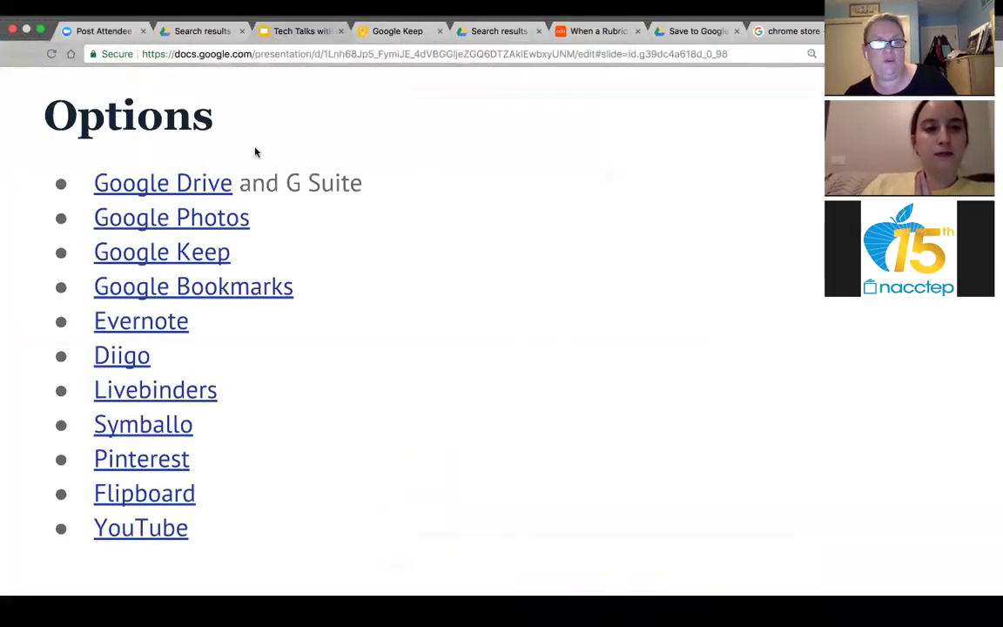
left_click(192, 294)
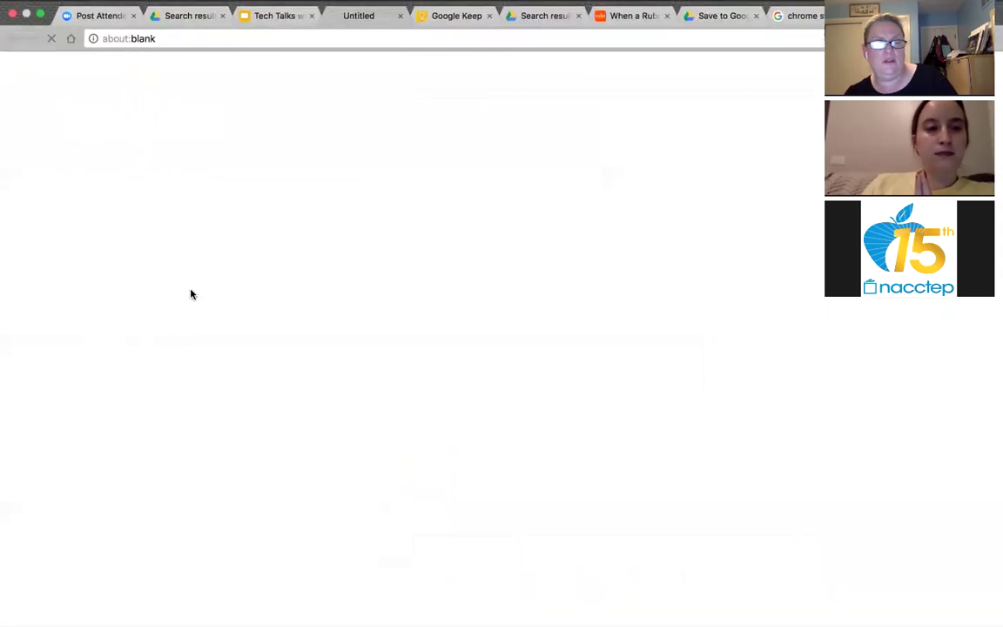
mouse_move(252, 4)
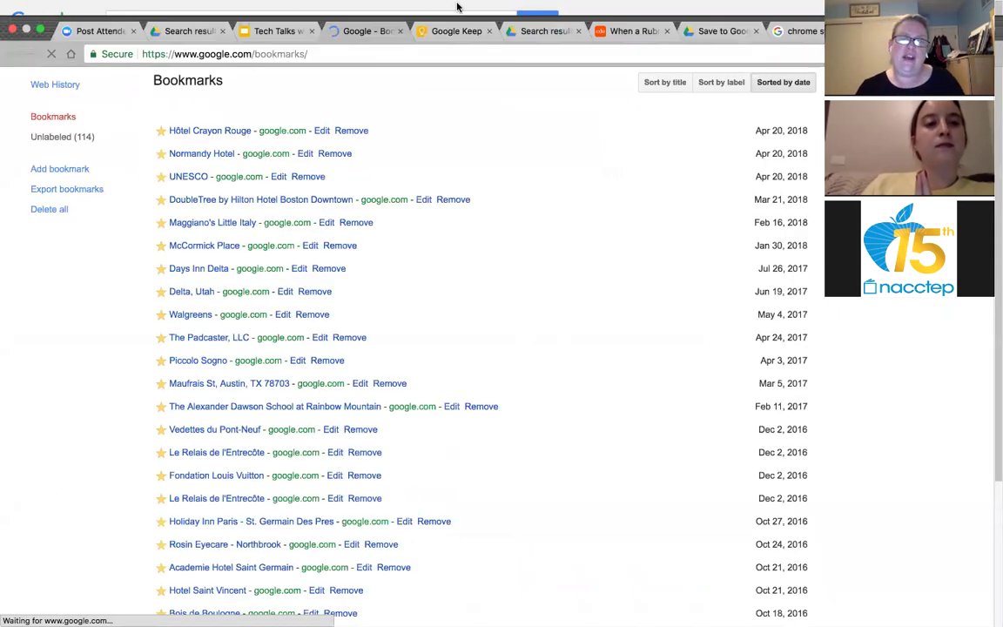
Step: Switch to the "When a Rubric Isn't Enough" article and review the folder choices for bookmarking it
left_click(642, 32)
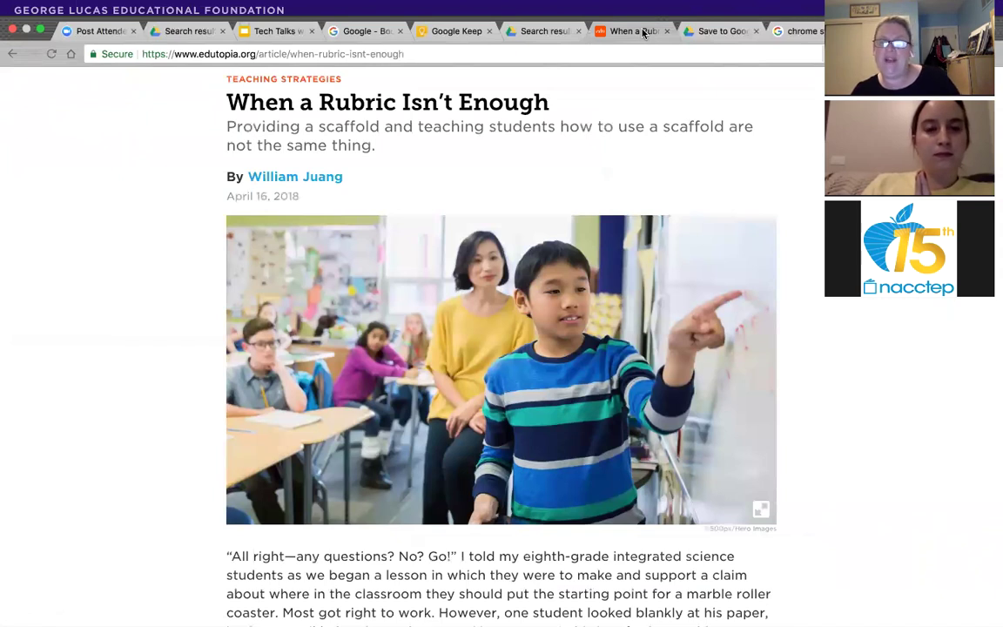
left_click(690, 138)
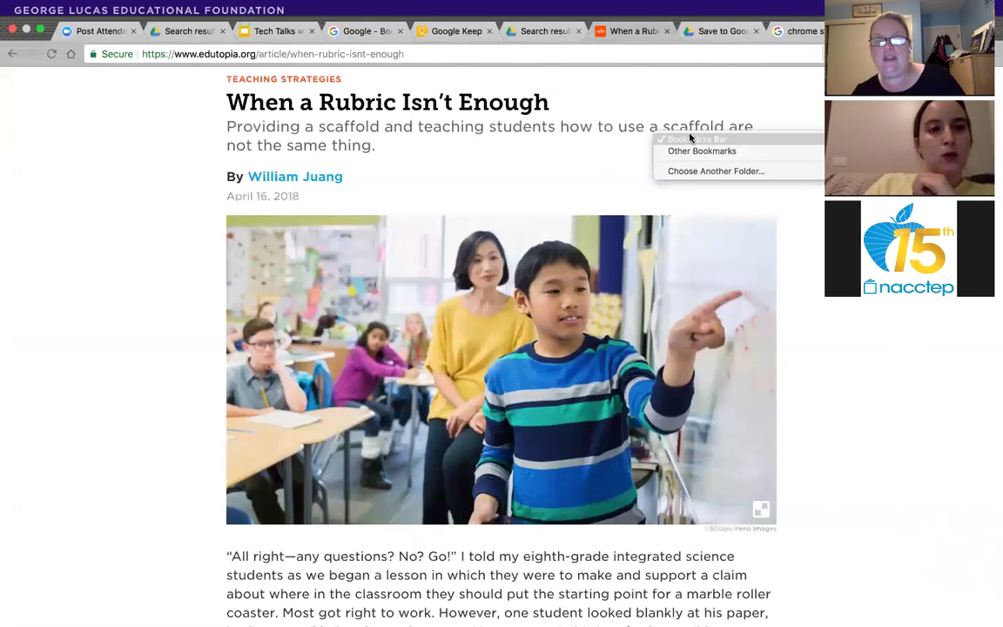
left_click(688, 173)
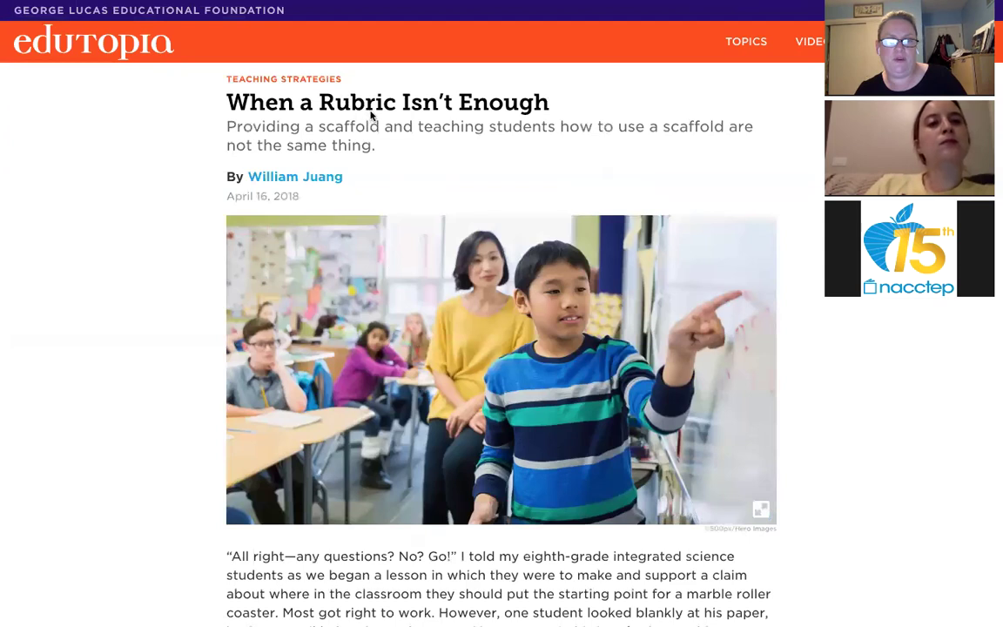
mouse_move(647, 319)
mouse_move(529, 7)
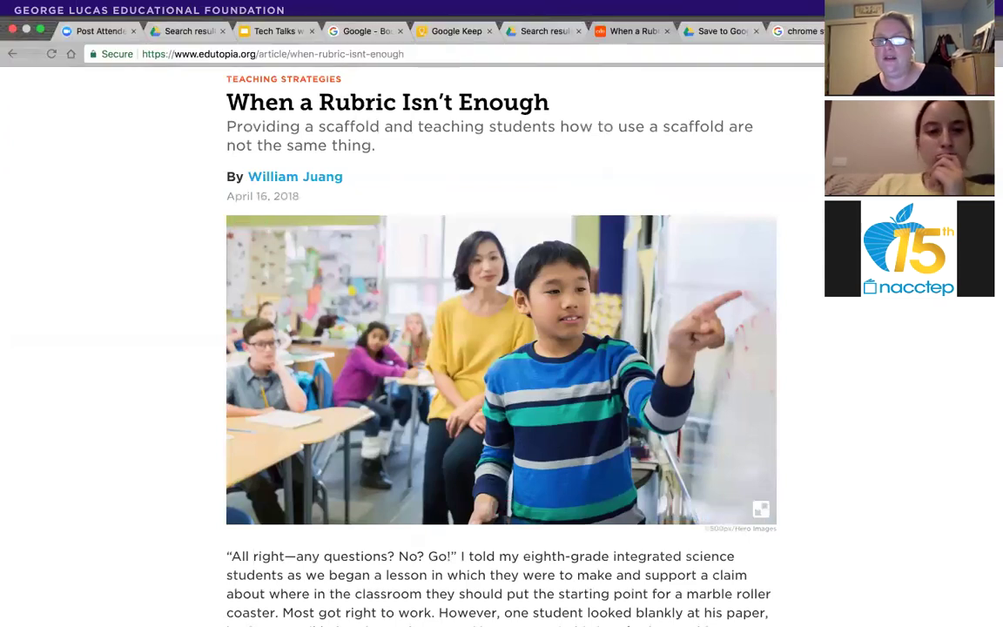
left_click(898, 54)
left_click(898, 54)
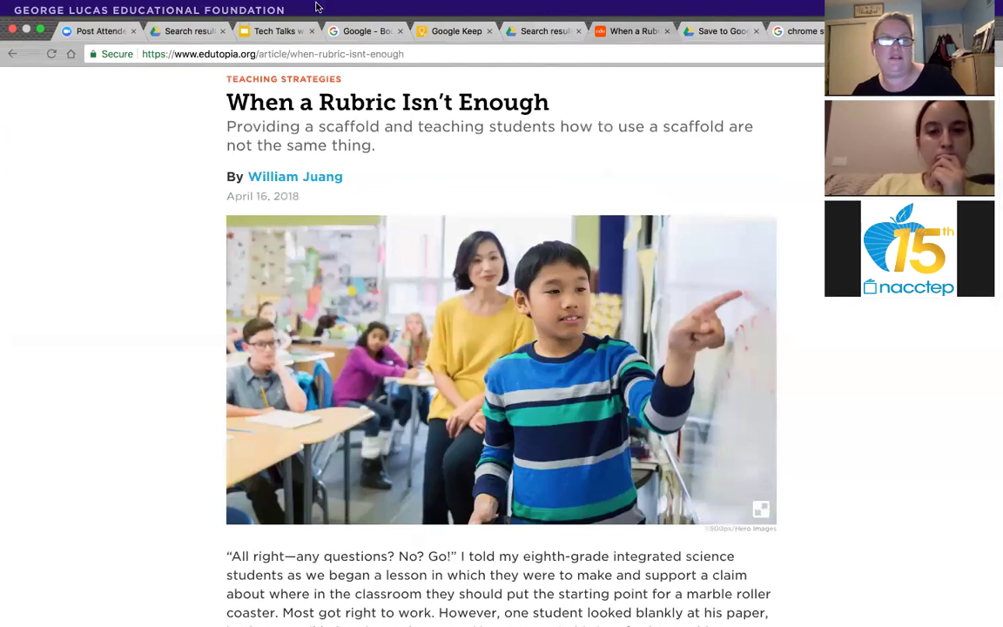
Step: Turn on the always-visible bookmarks bar and show the list of additional bookmarks that do not fit on it
left_click(146, 13)
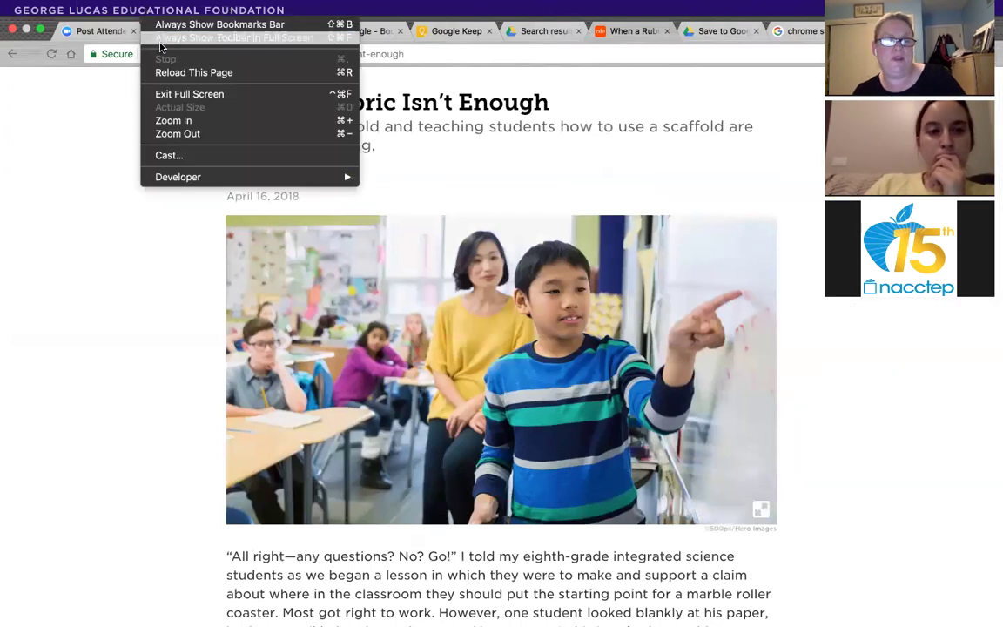
left_click(161, 40)
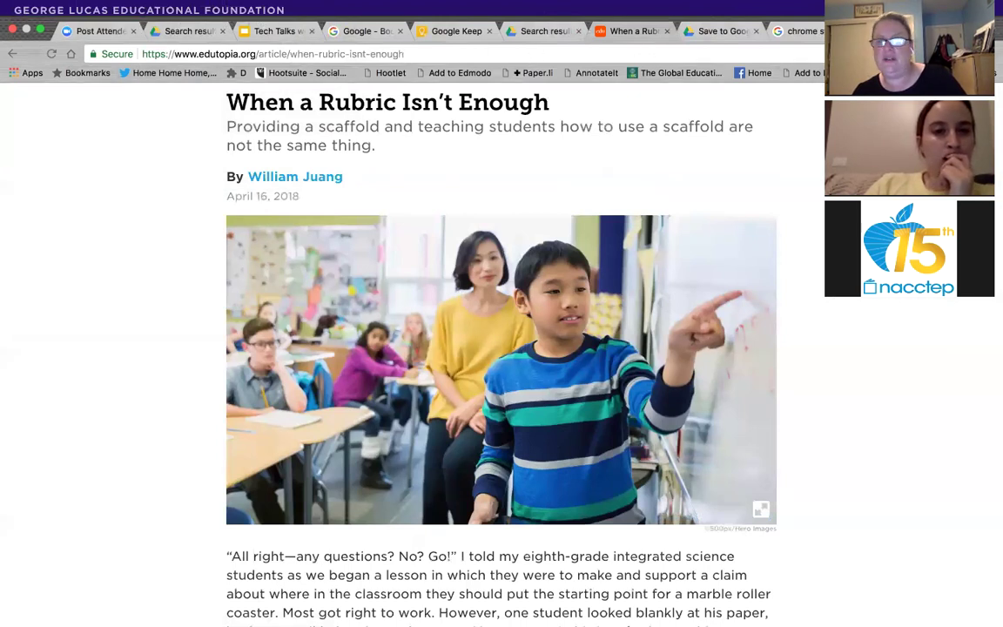
left_click(993, 72)
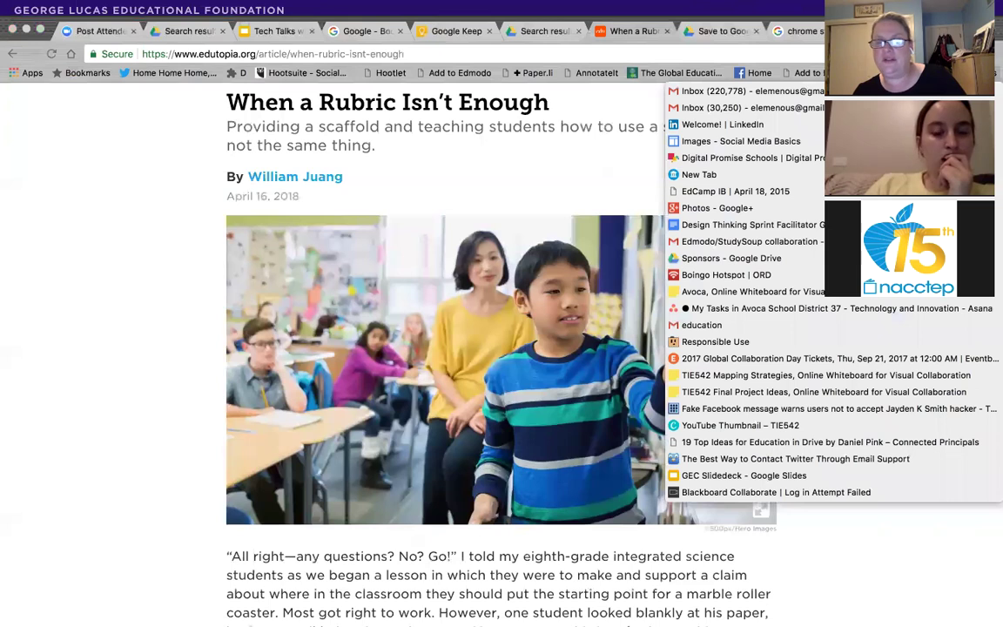
left_click(35, 258)
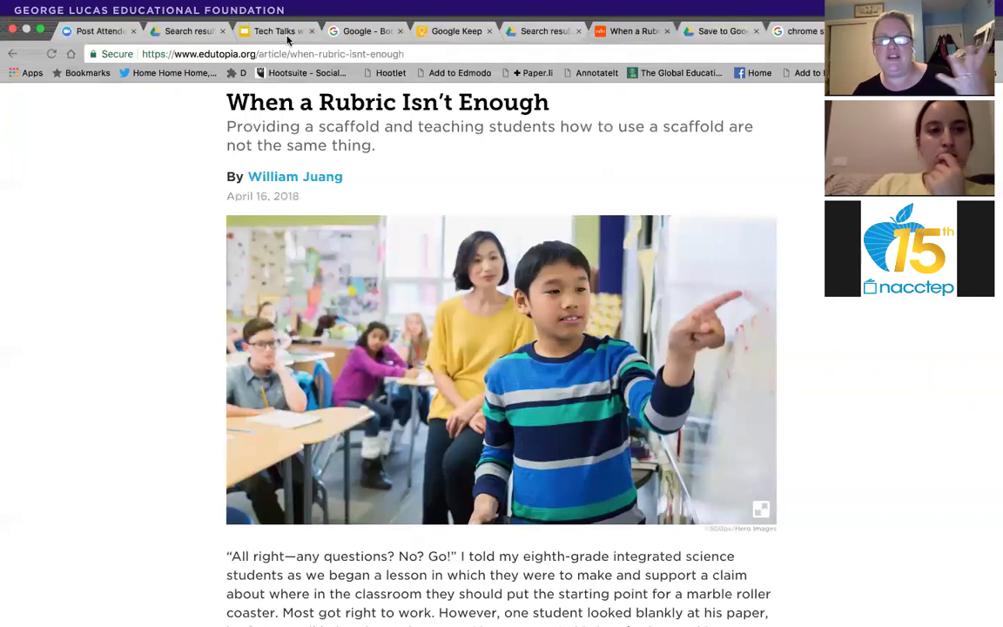
Step: Return to the Options slide, open the Evernote site from it, and dismiss the promotional pop-up
left_click(257, 32)
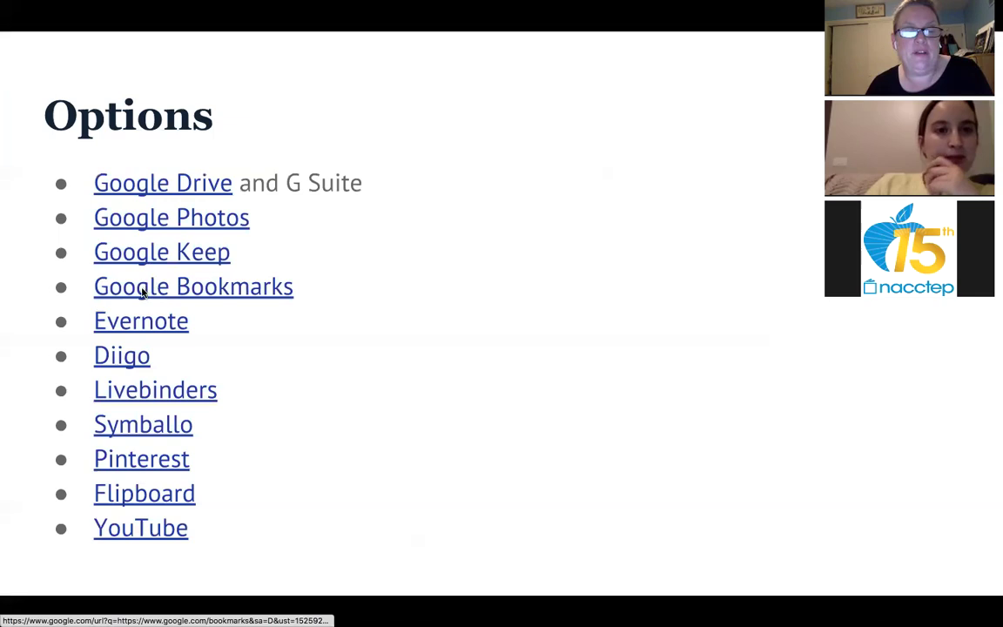
left_click(114, 325)
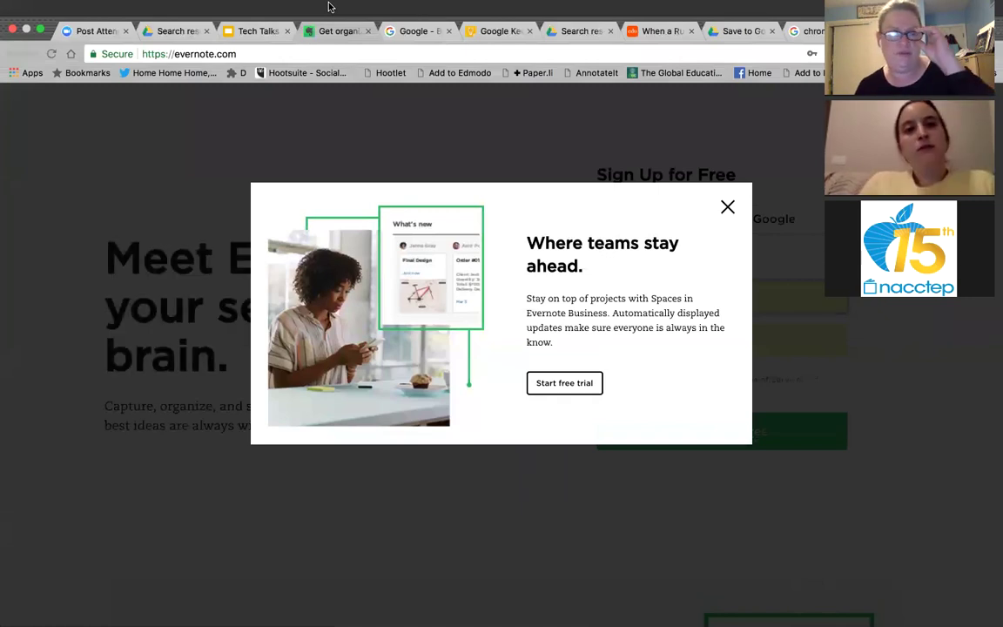
left_click(727, 206)
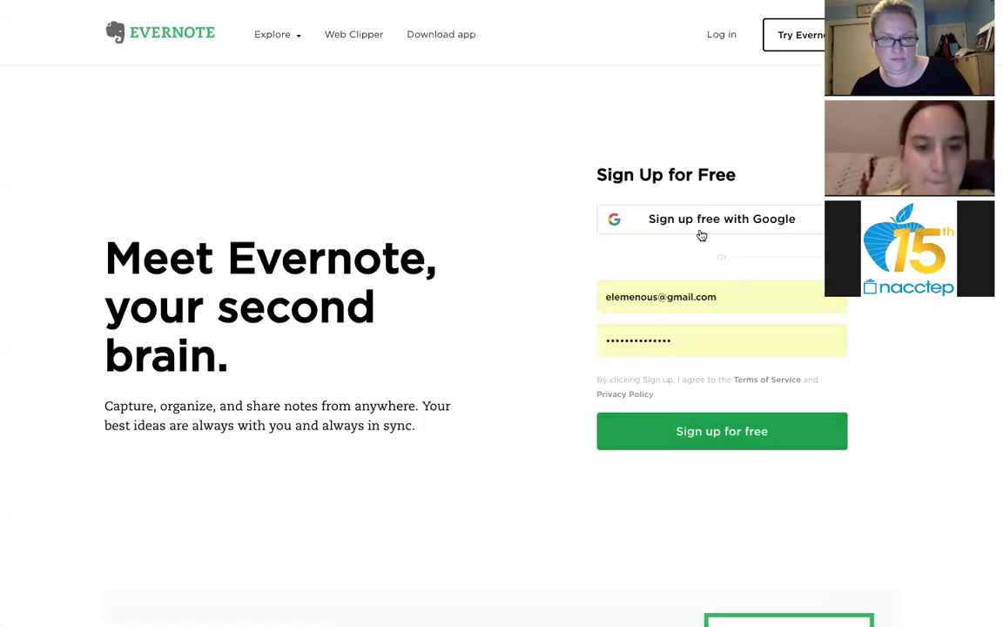
Step: Log in to Evernote with the account e-mail, replacing the saved entry with the account password typed manually
left_click(729, 36)
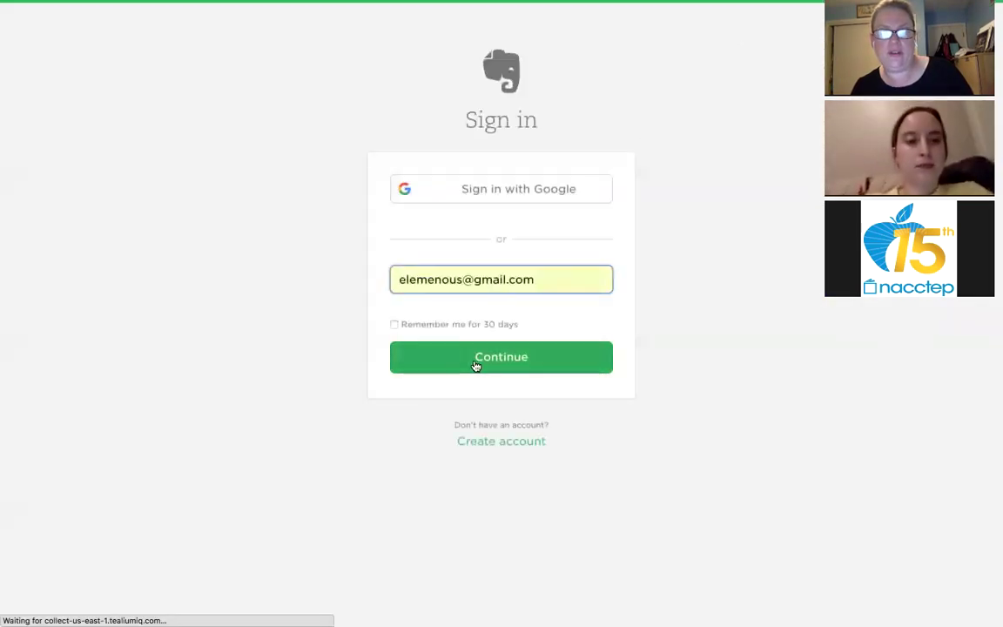
left_click(475, 365)
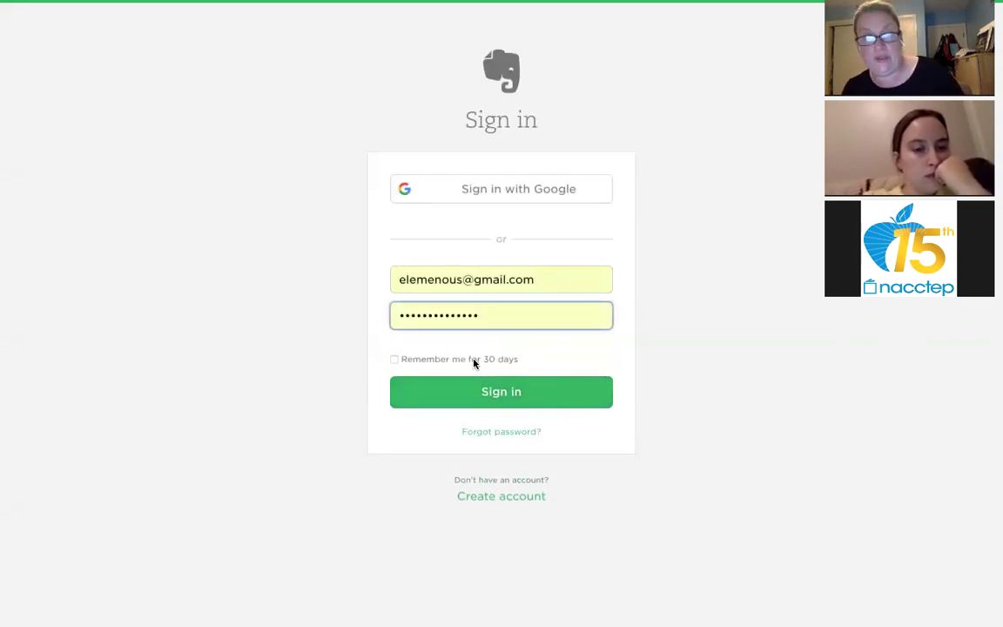
left_click(481, 391)
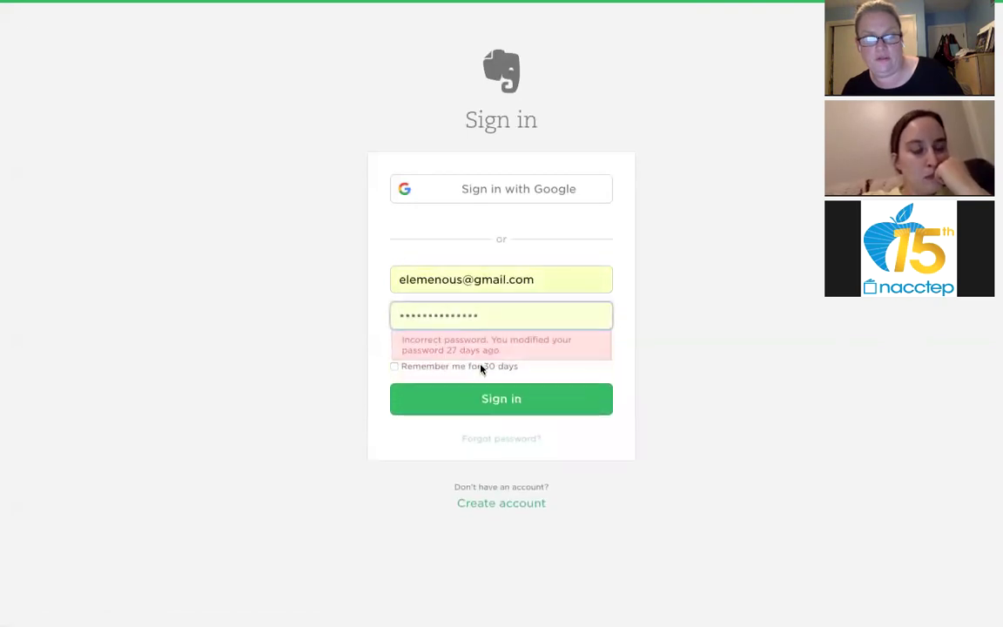
left_click(466, 316)
key("super+a")
type("****")
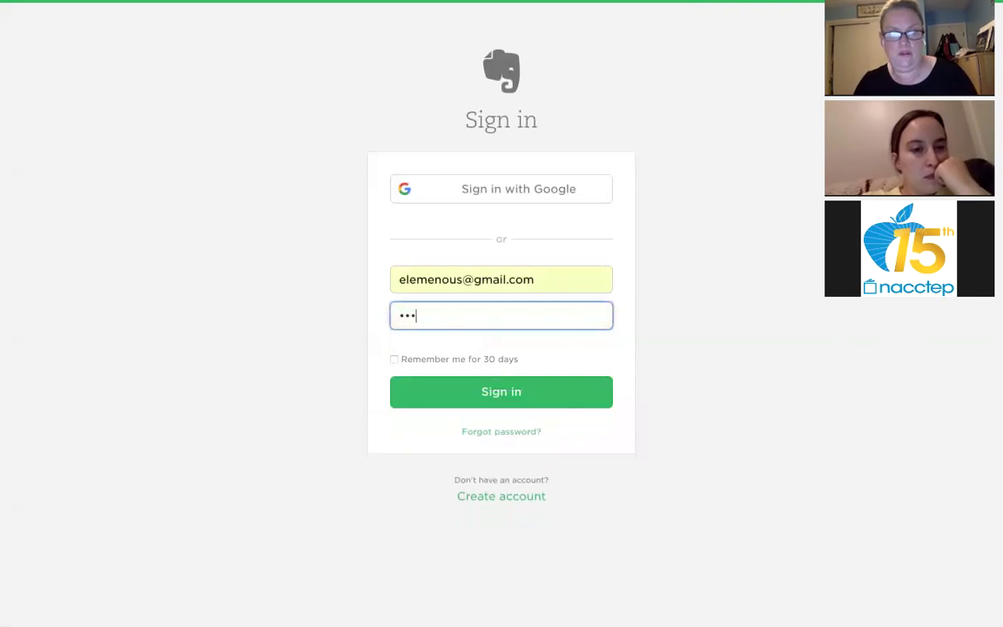
type("*******")
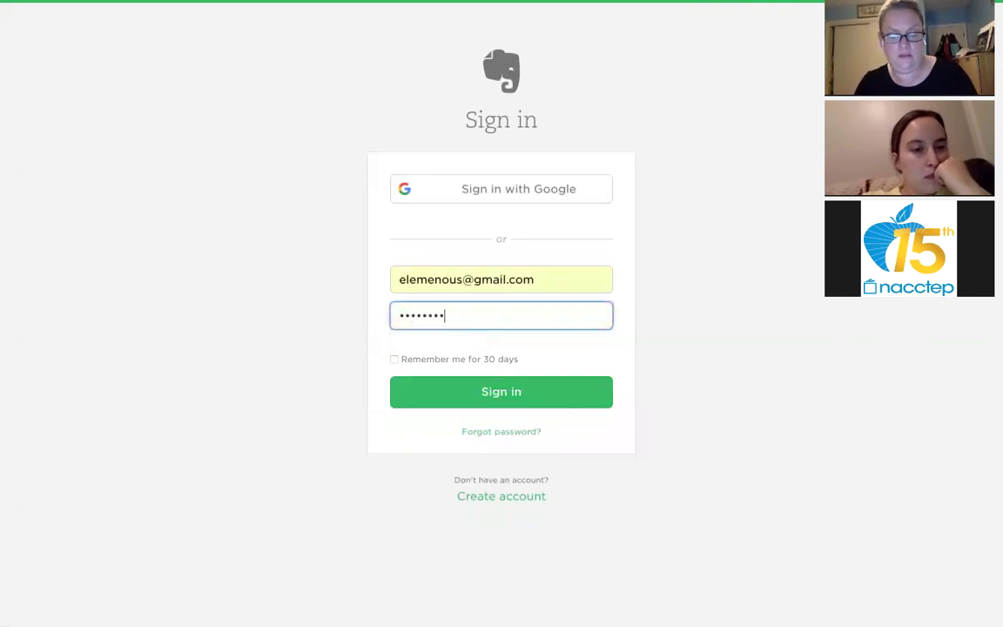
left_click(463, 395)
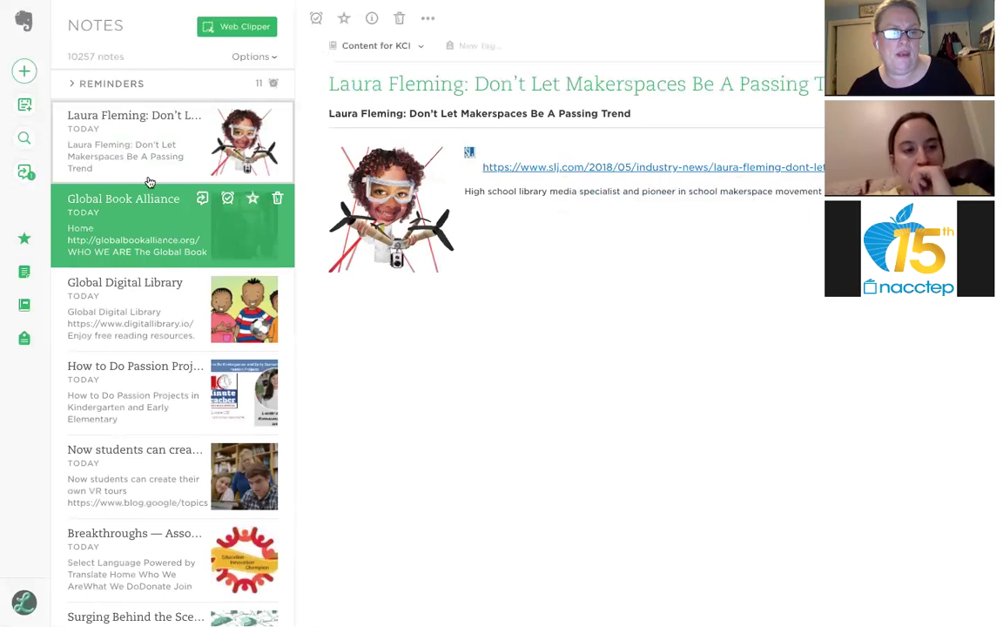
Step: View the Global Book Alliance, Global Digital Library, passion projects and student VR tours notes one after another
left_click(130, 231)
left_click(134, 284)
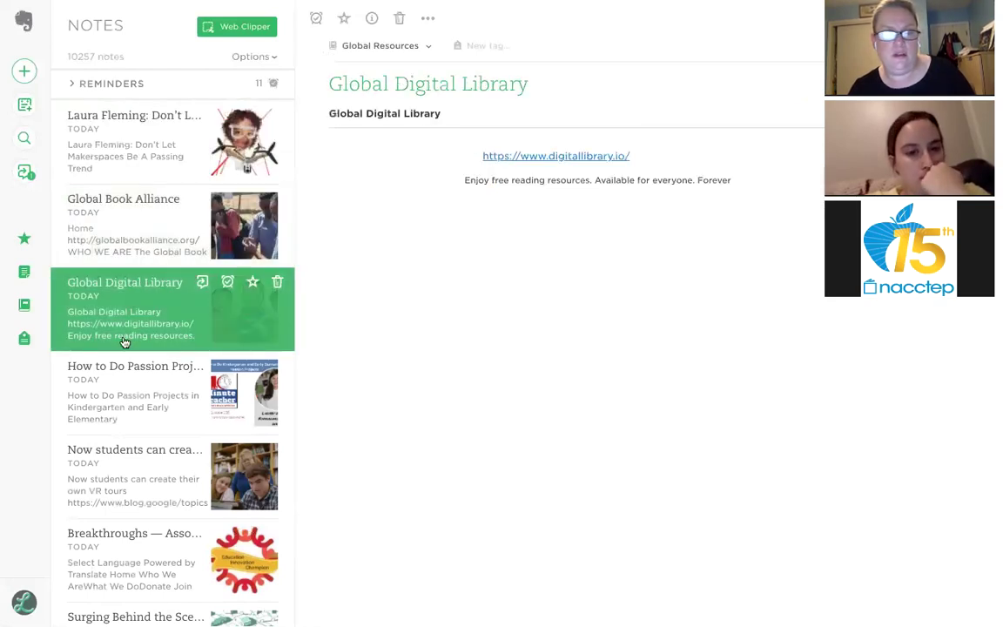
left_click(120, 383)
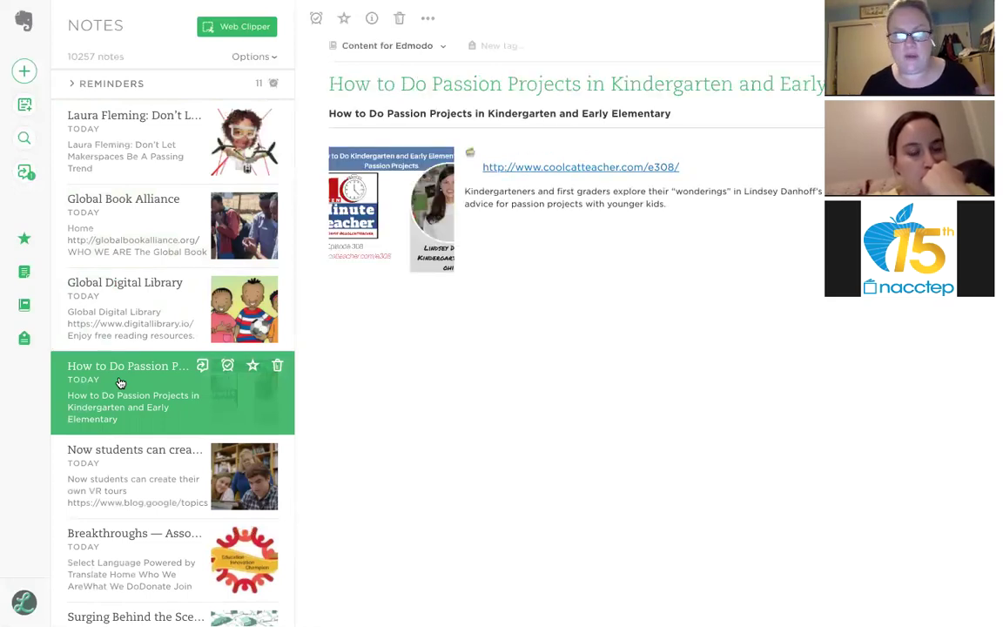
left_click(109, 477)
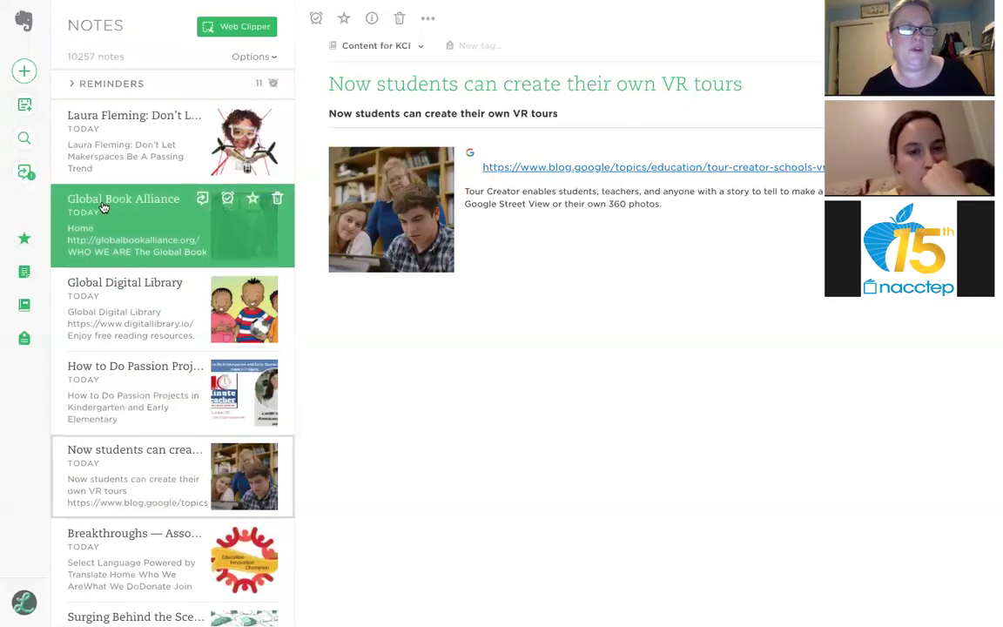
Step: Show the blank editor for a new note and the search view for notes
left_click(16, 72)
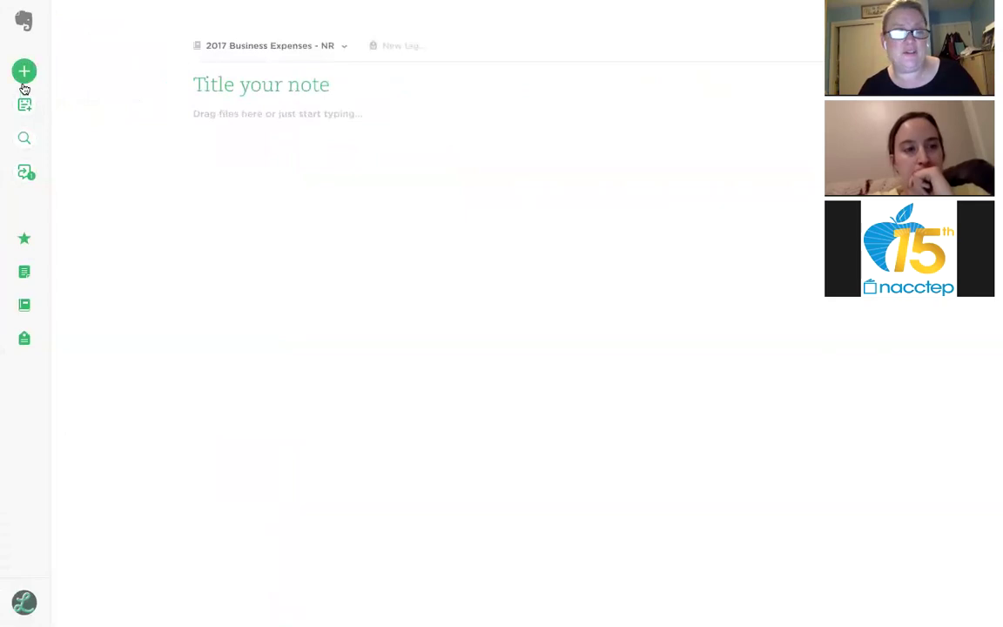
left_click(23, 139)
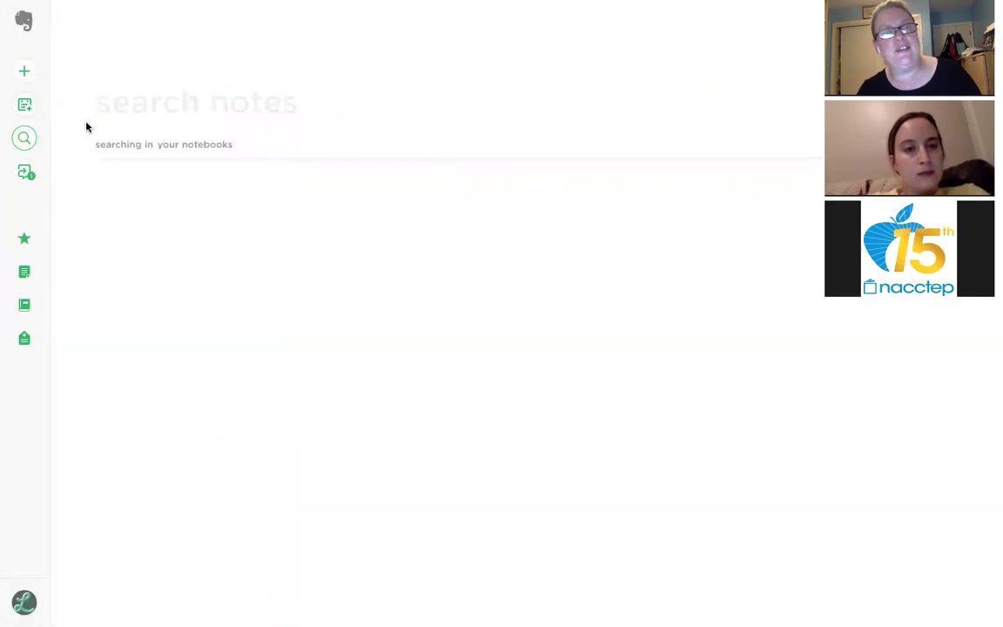
Step: Show the notebooks list and collapse the 2011 Receipts and the 2014 and 2015 Business Expenses stacks
left_click(26, 309)
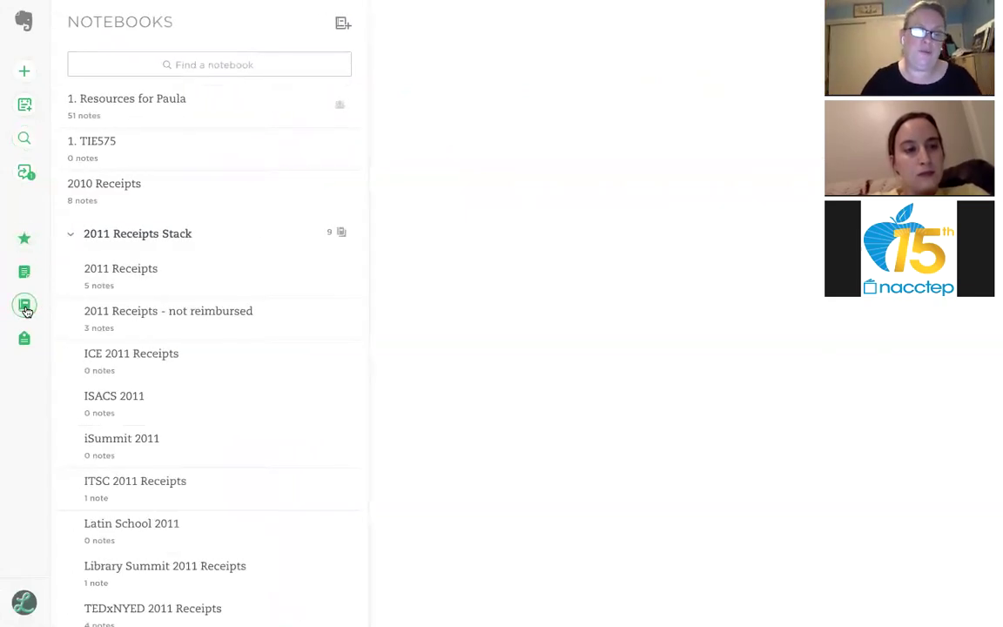
left_click(70, 236)
left_click(69, 278)
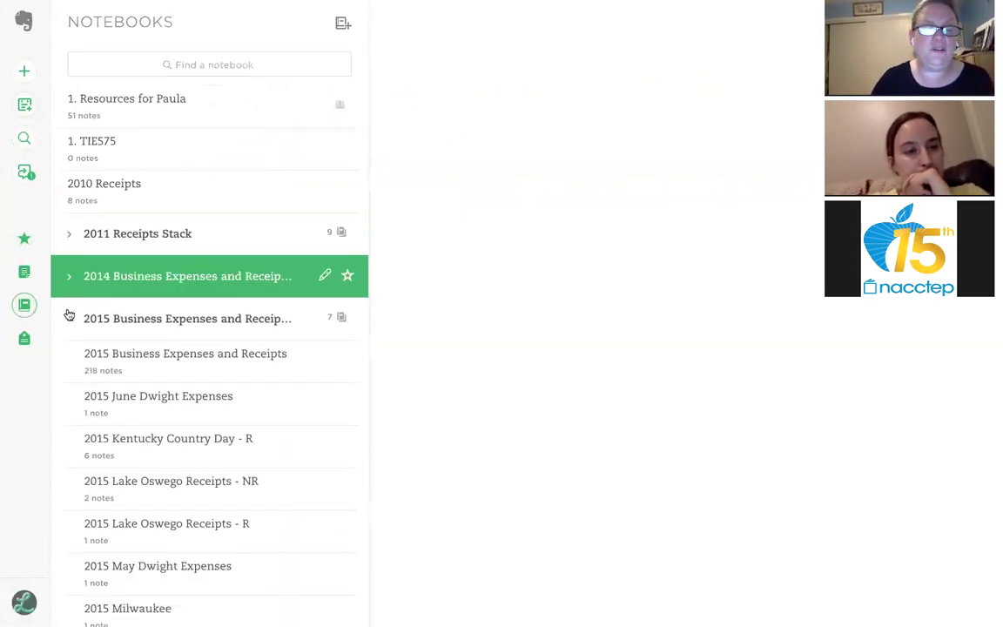
left_click(68, 322)
Step: Find and open the Content for Edmodo notebook and browse its saved notes
scroll(78, 435, "down", 6)
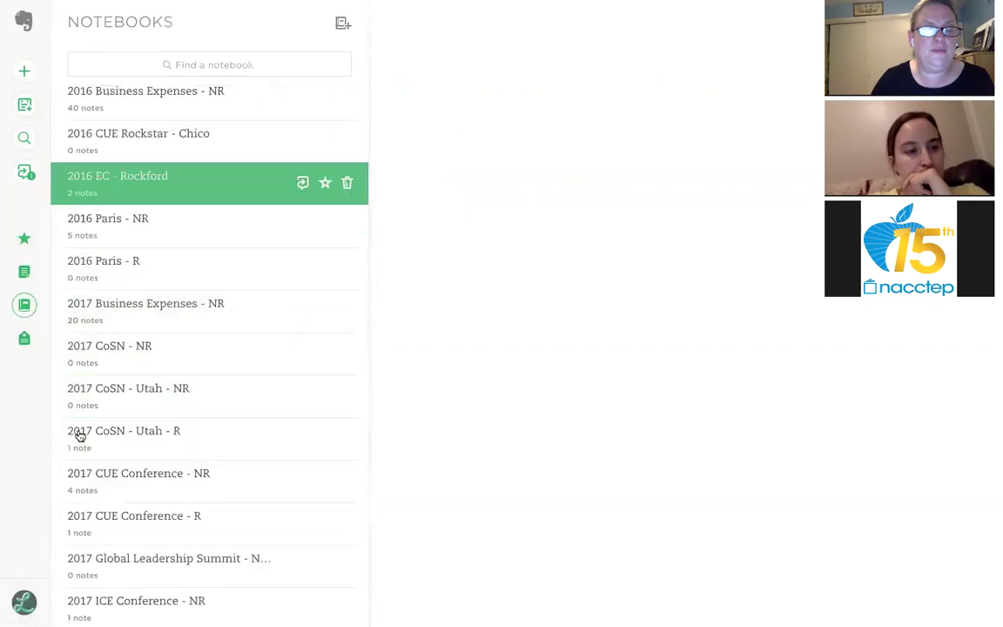
scroll(79, 435, "down", 15)
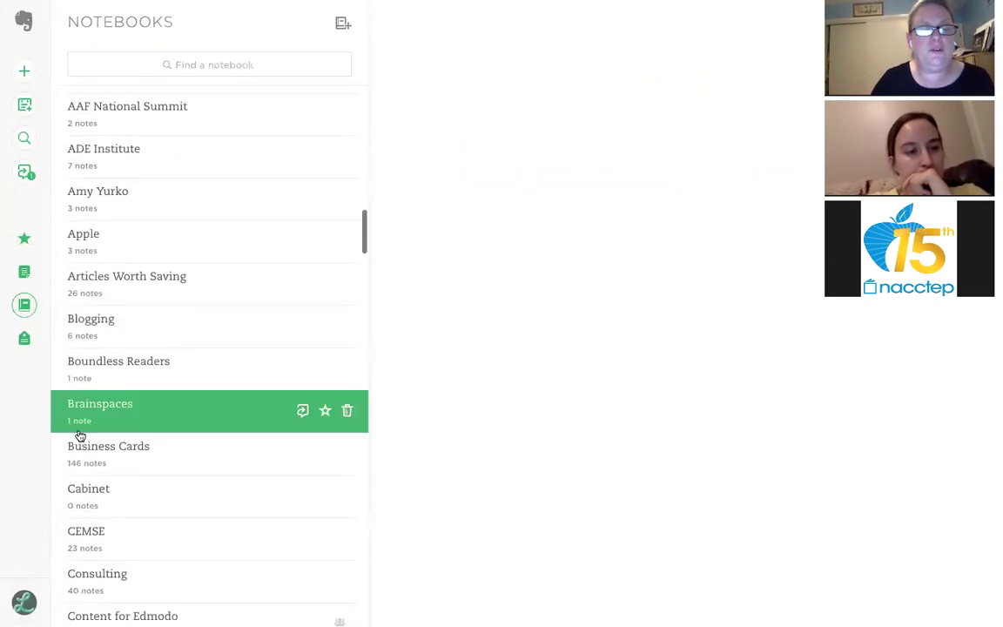
scroll(79, 435, "down", 2)
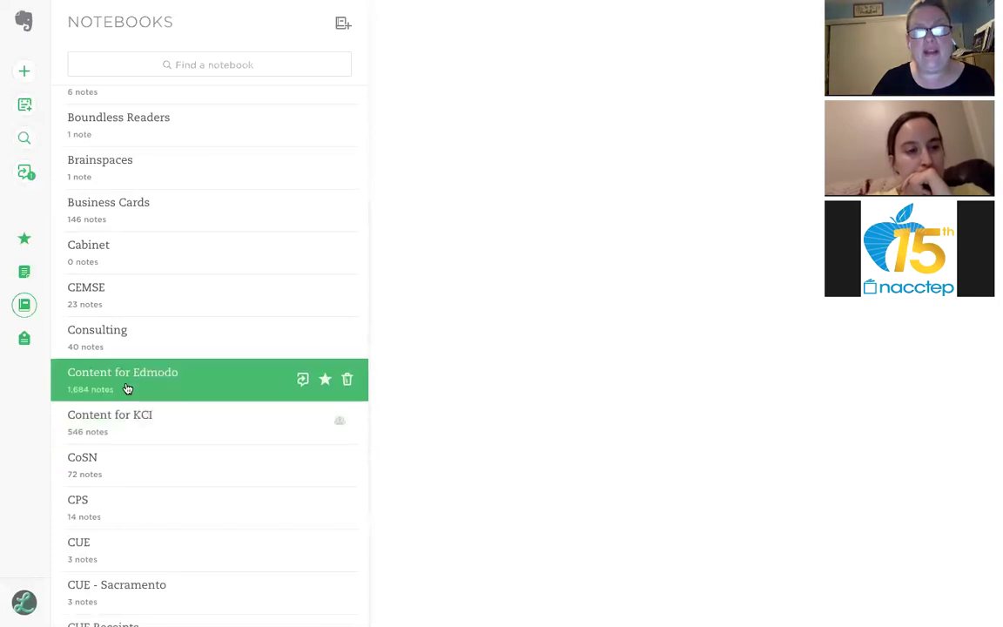
scroll(127, 388, "down", 1)
scroll(127, 388, "down", 1)
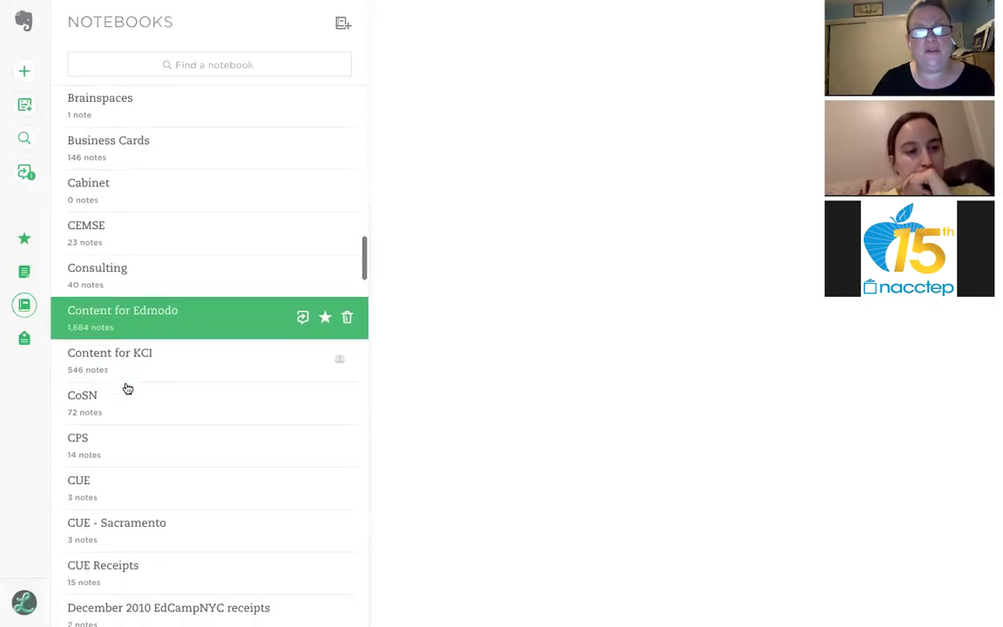
left_click(122, 322)
left_click(121, 323)
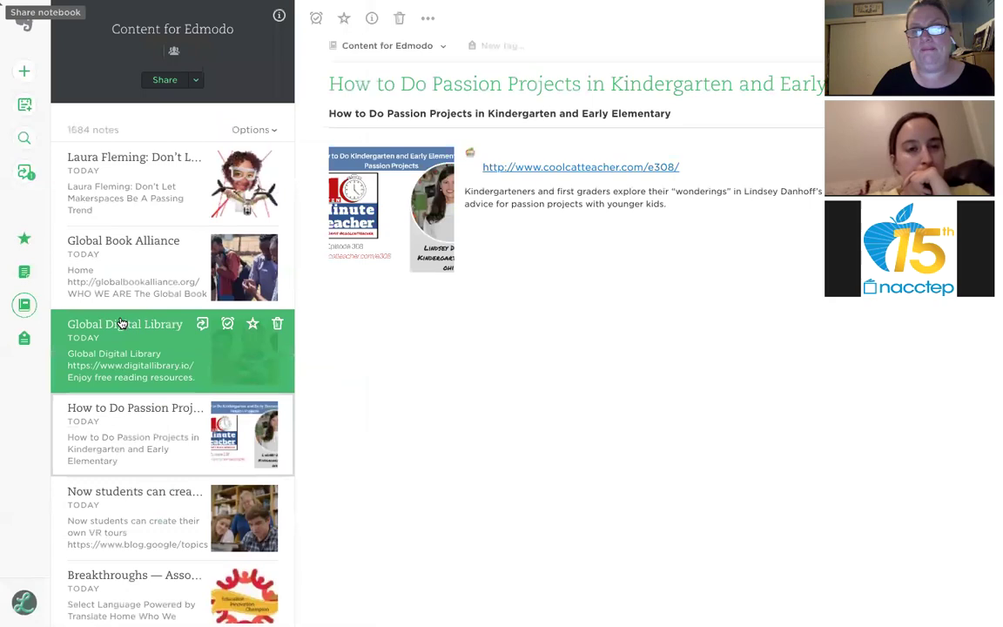
scroll(122, 323, "down", 3)
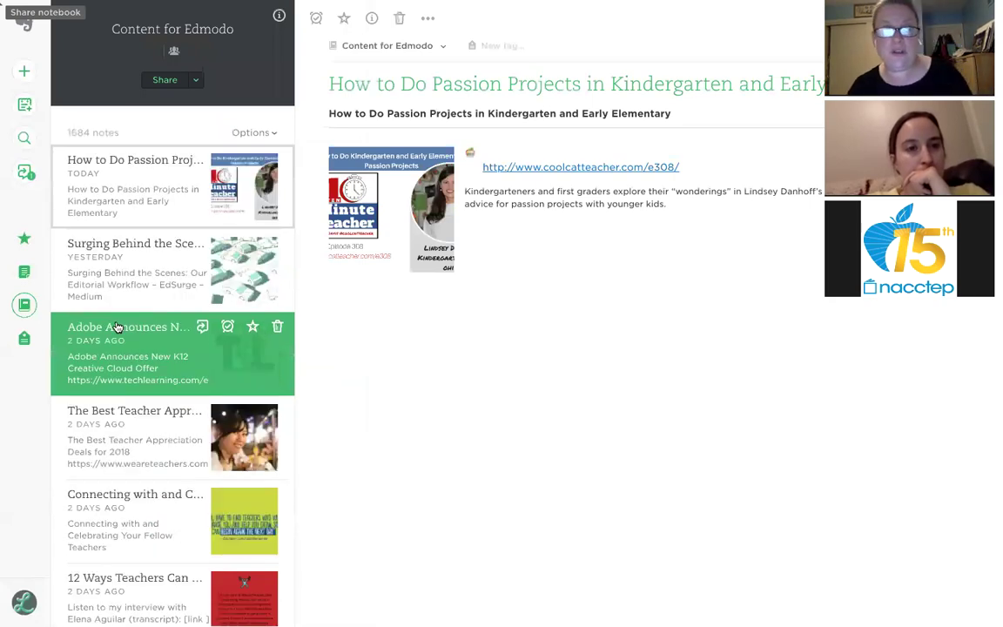
Step: Start a blank note in the Content for Edmodo notebook and return to the "When a Rubric Isn't Enough" article
left_click(24, 72)
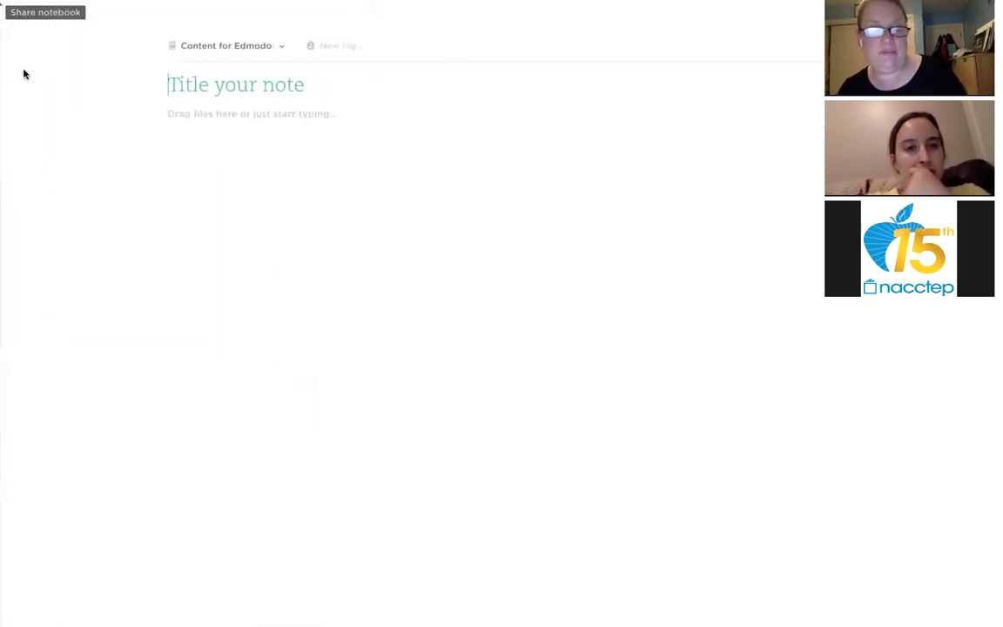
mouse_move(768, 5)
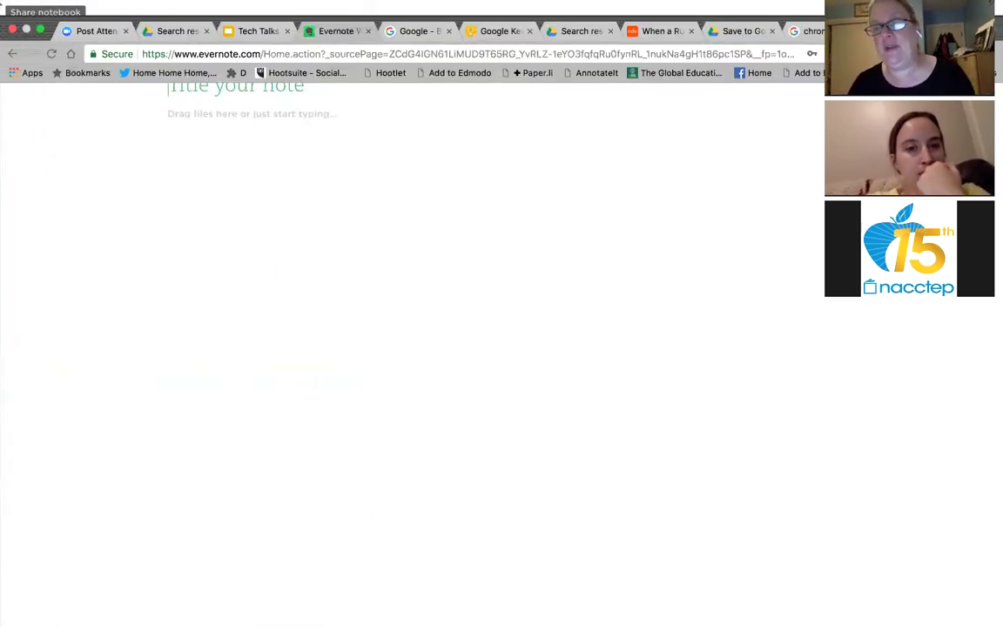
key("ctrl+t")
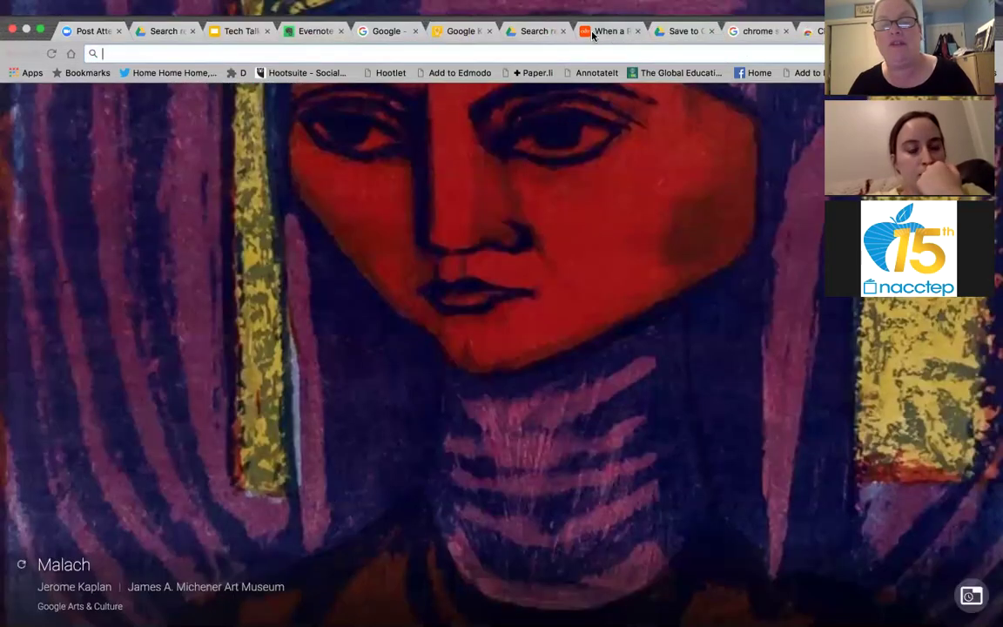
left_click(601, 31)
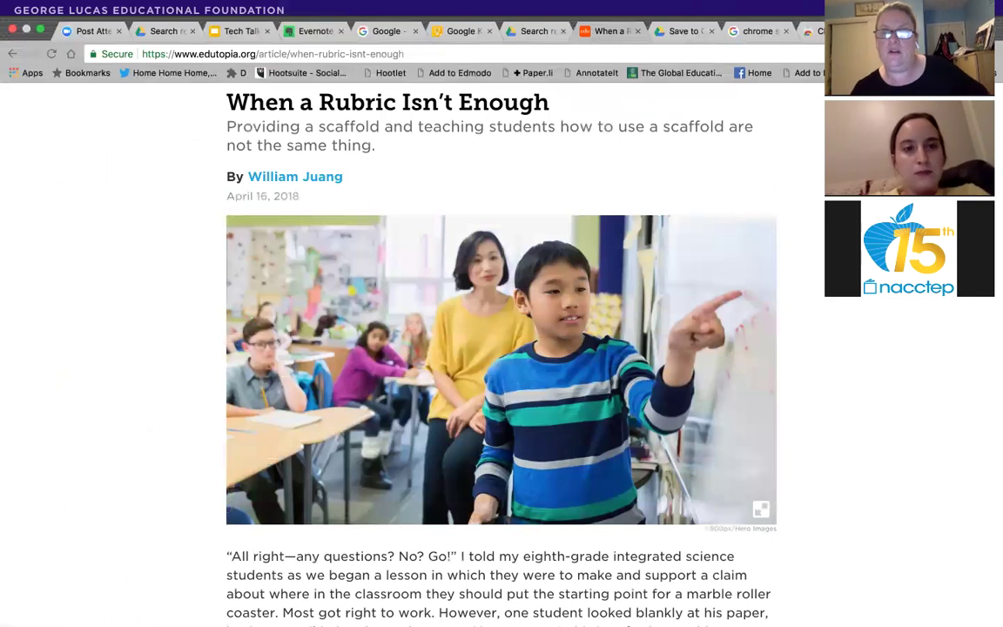
Step: Open the Evernote web clipper on the rubric article and preview its article, simplified article and full-page clip formats
left_click(993, 54)
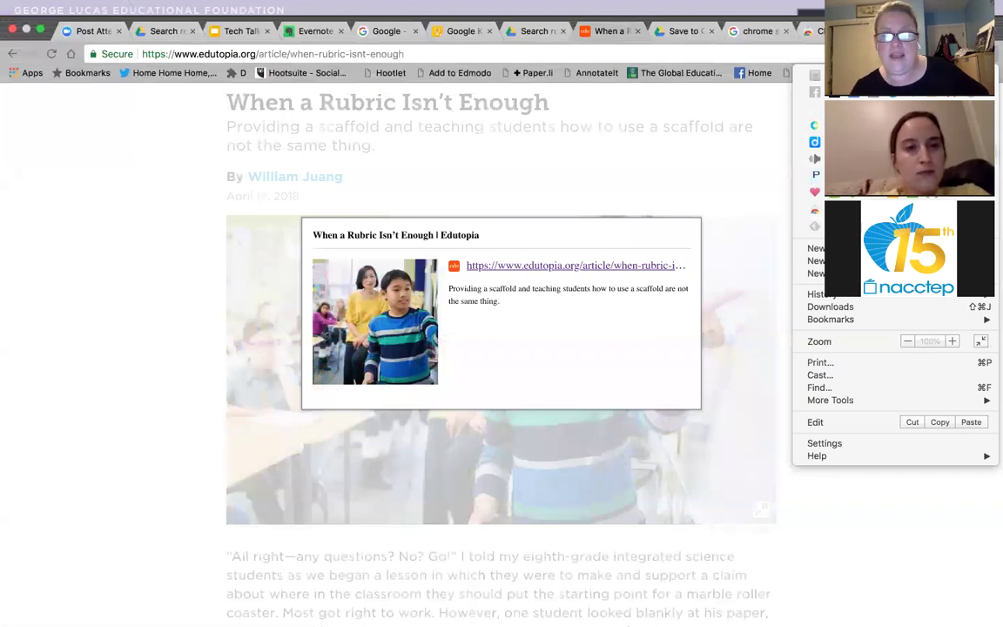
left_click(779, 173)
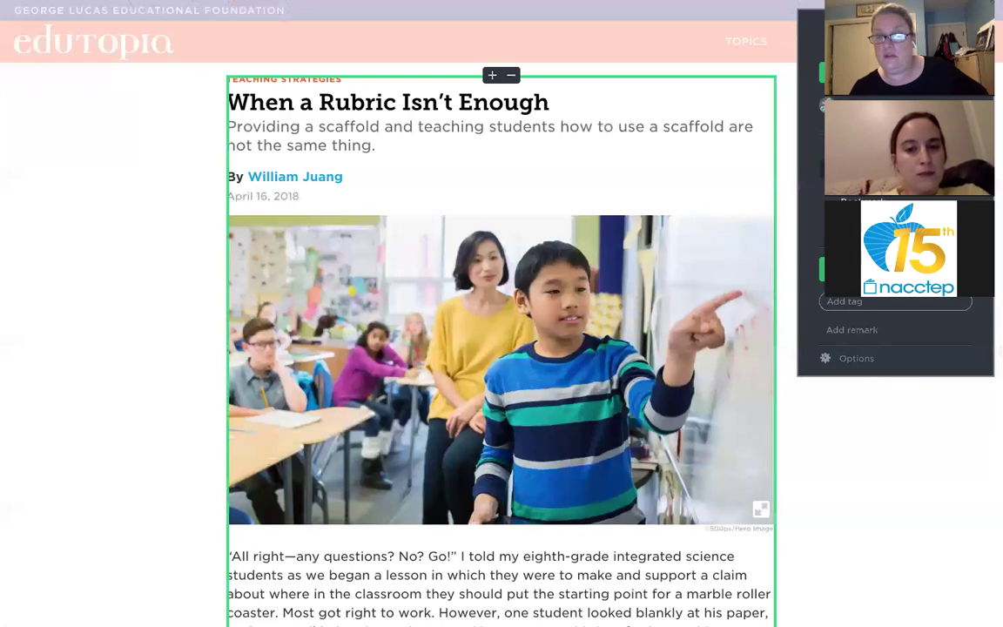
key("Down")
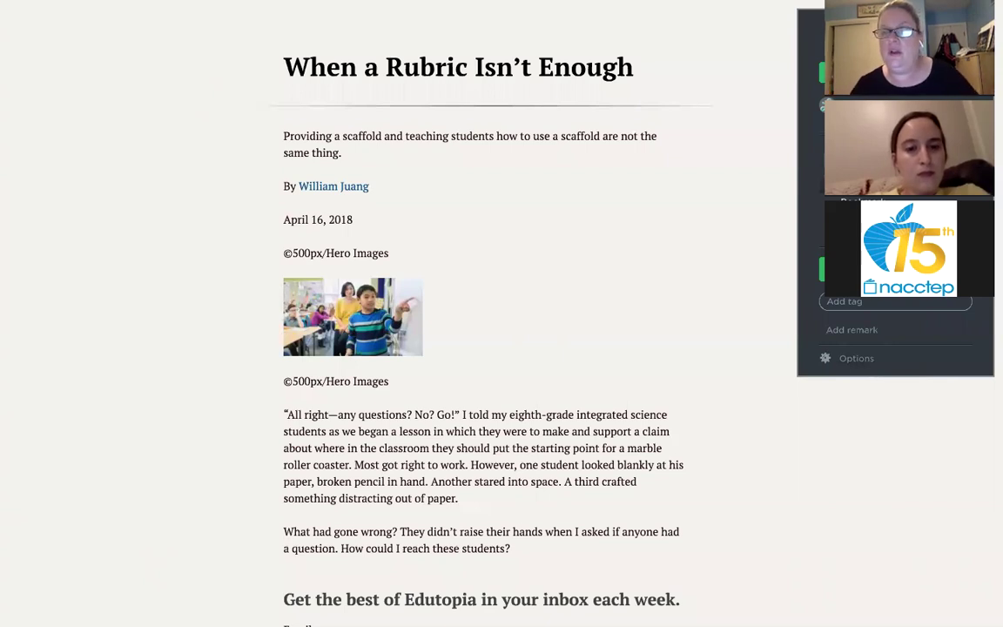
key("Up")
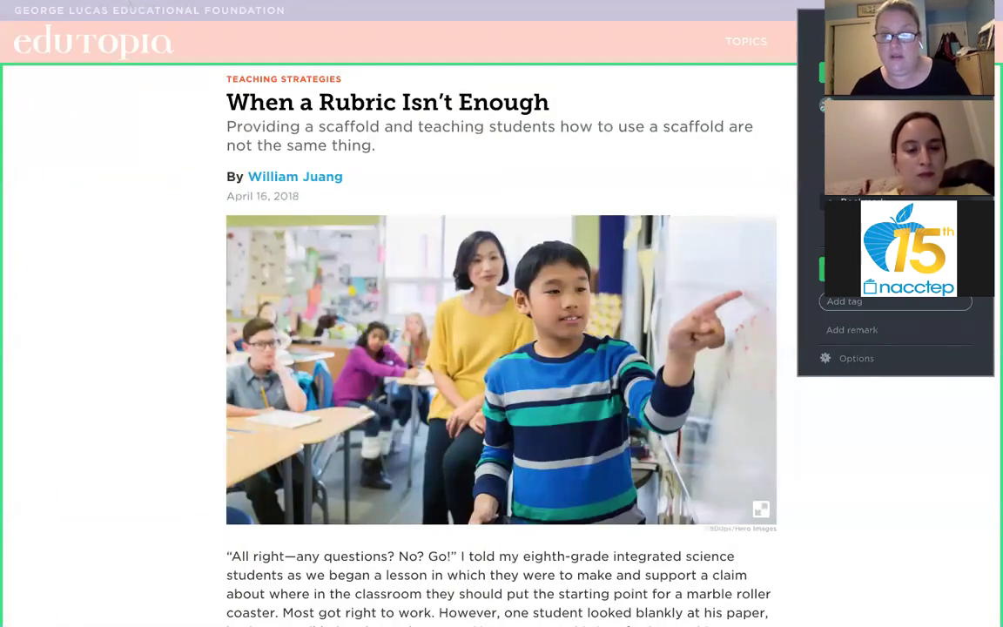
Step: Clip a screenshot region of the article covering its title, byline and classroom photo
key("Down")
key("Return")
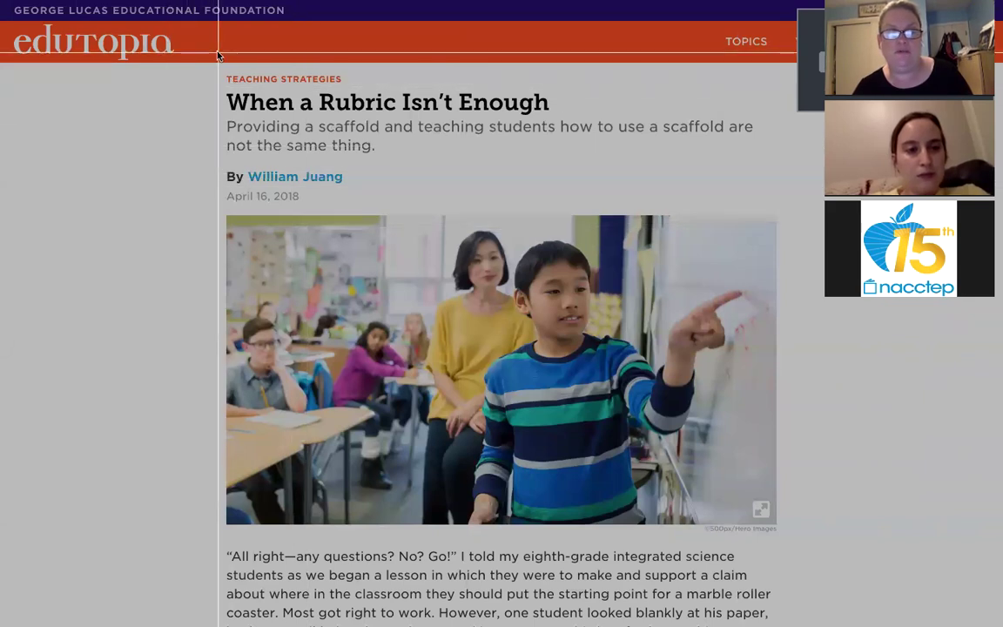
left_click_drag(207, 58, 827, 548)
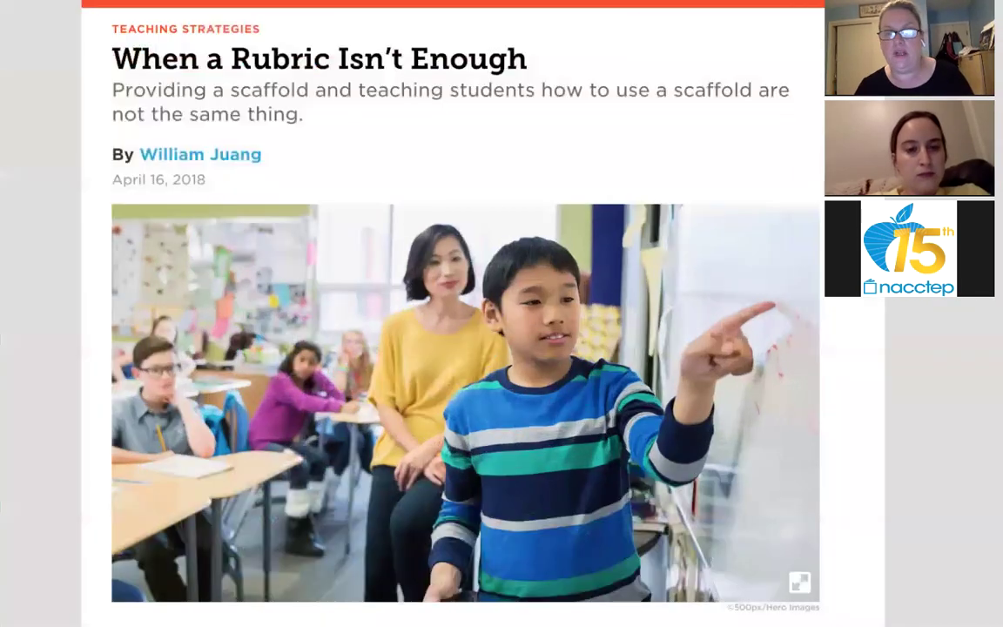
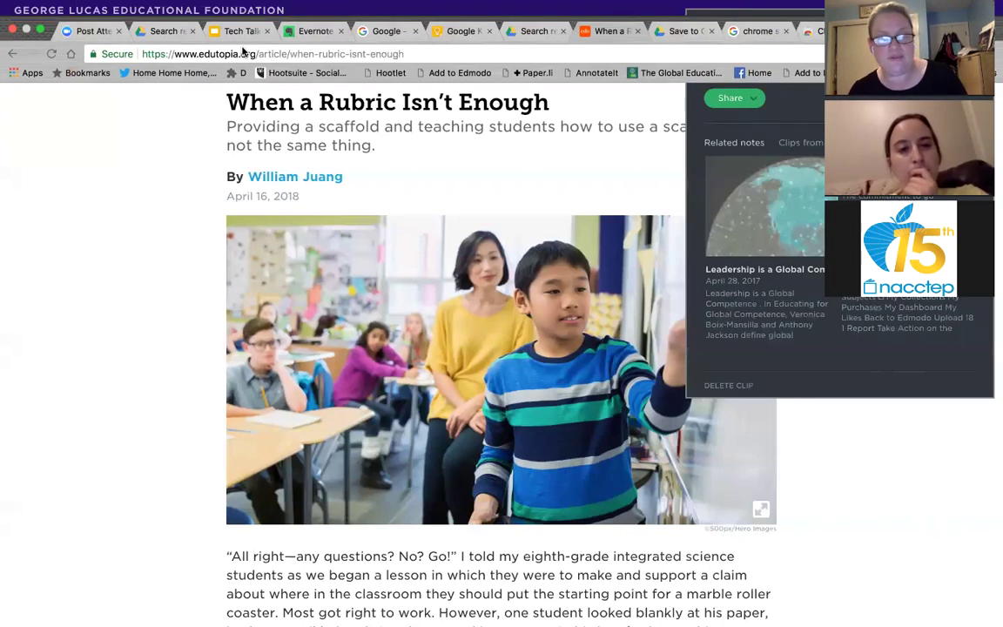
Step: Close the article, return to the Options slide in the Tech Talks presentation and open its Diigo link
key("super+w")
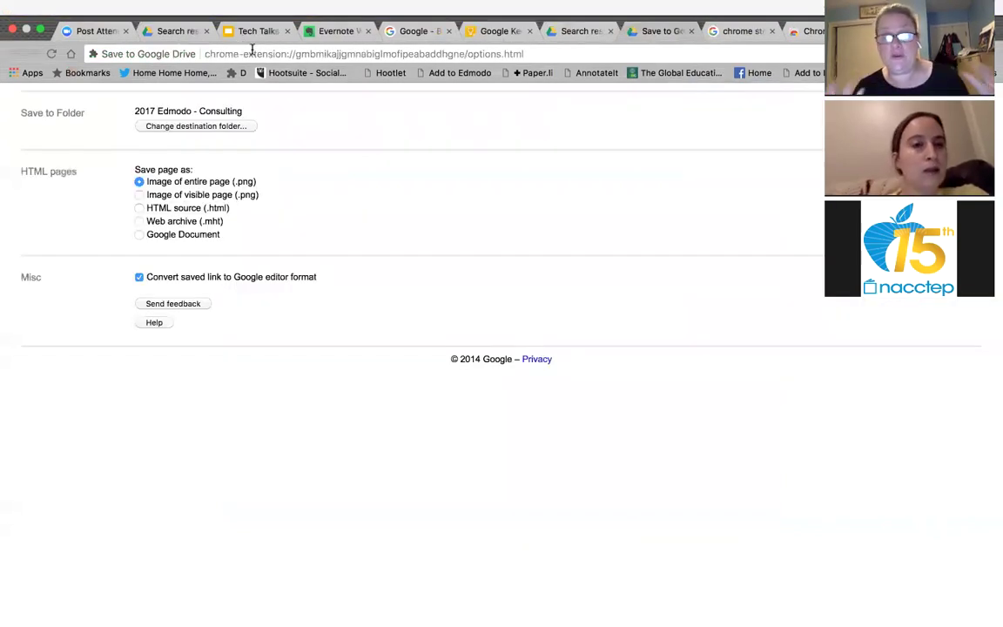
left_click(252, 30)
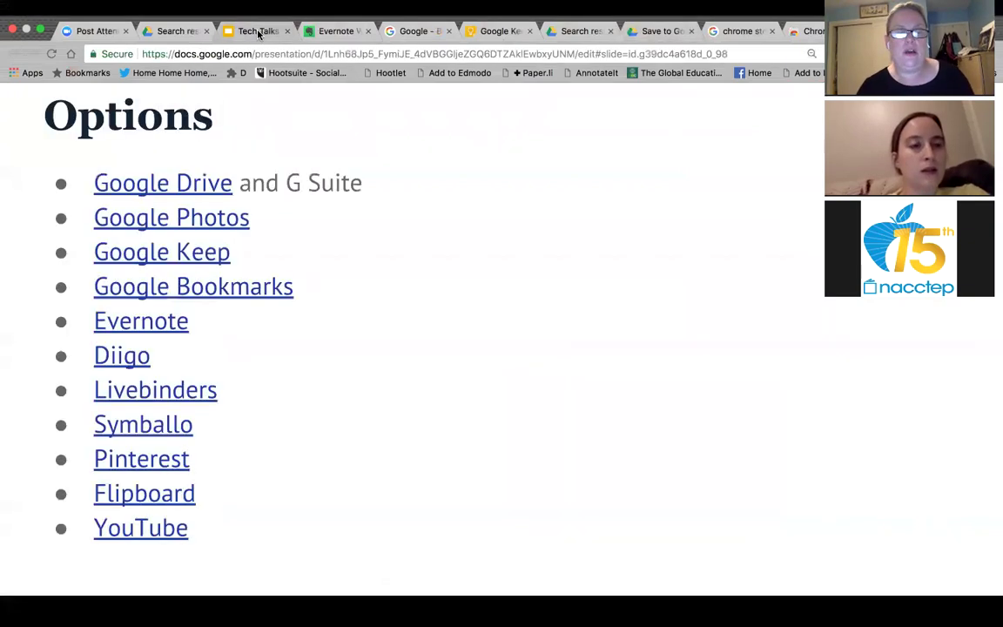
left_click(128, 359)
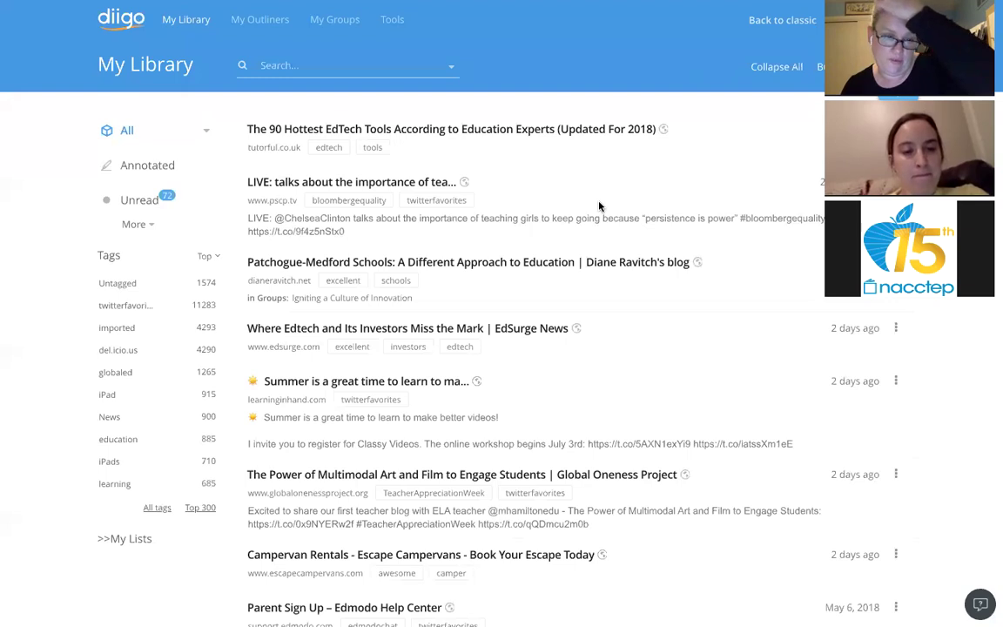
Step: Search the Diigo library for bookmarks tagged firstgrade
left_click(337, 56)
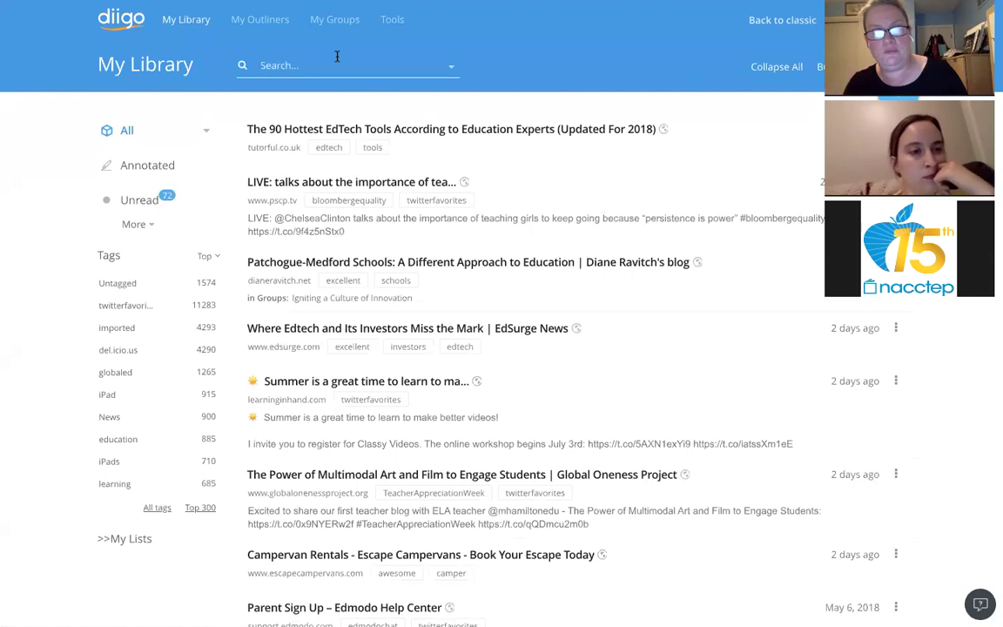
type("#firstgrade")
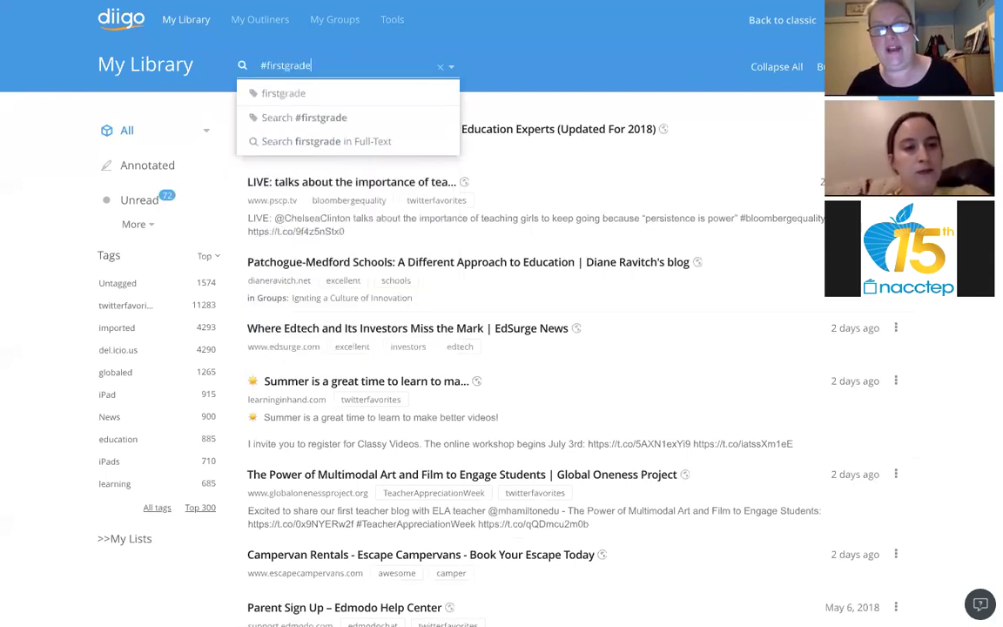
left_click(309, 97)
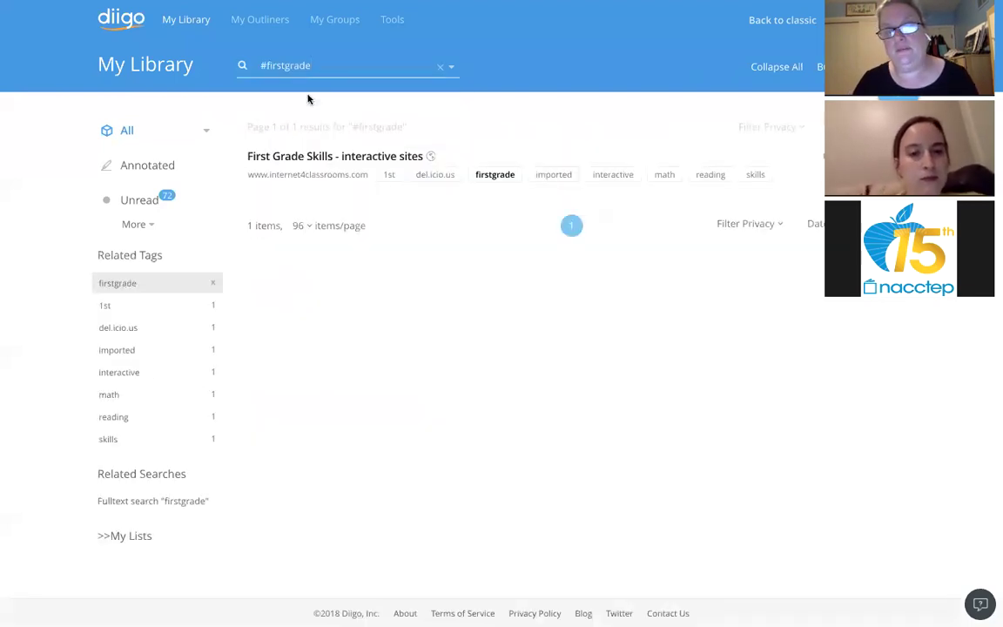
Step: Replace the tag search with first grade and extend it to a full-text search of the library
double_click(319, 66)
left_click(319, 65)
key("BackSpace")
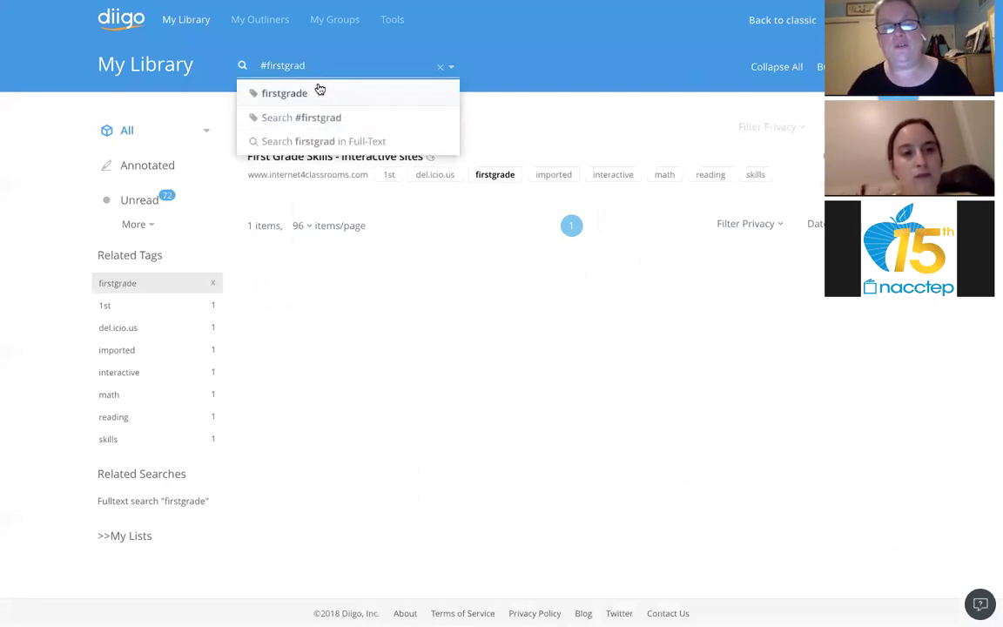
left_click_drag(298, 65, 259, 65)
type("first grade")
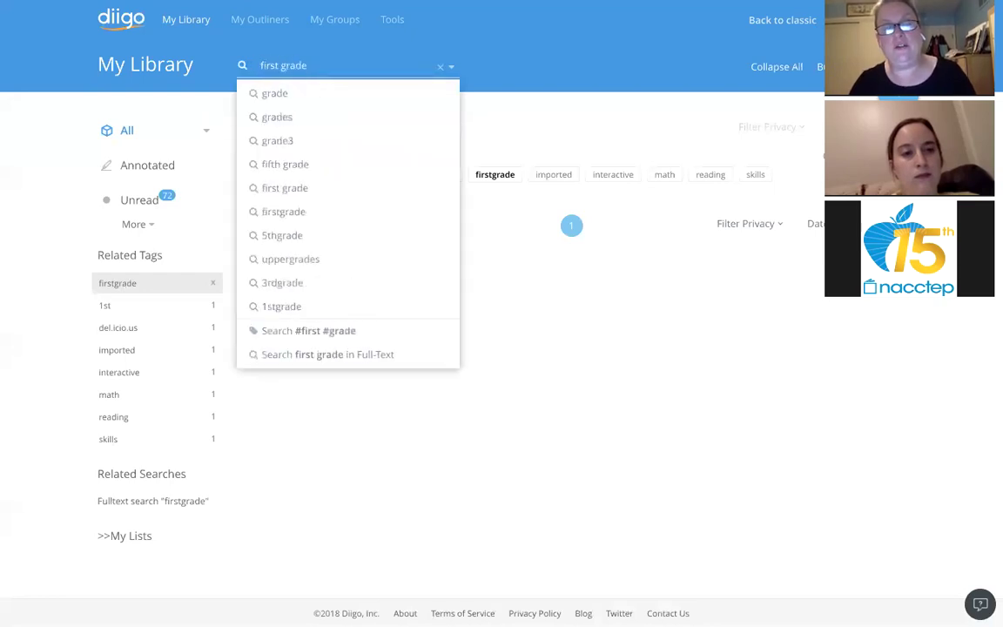
key("Return")
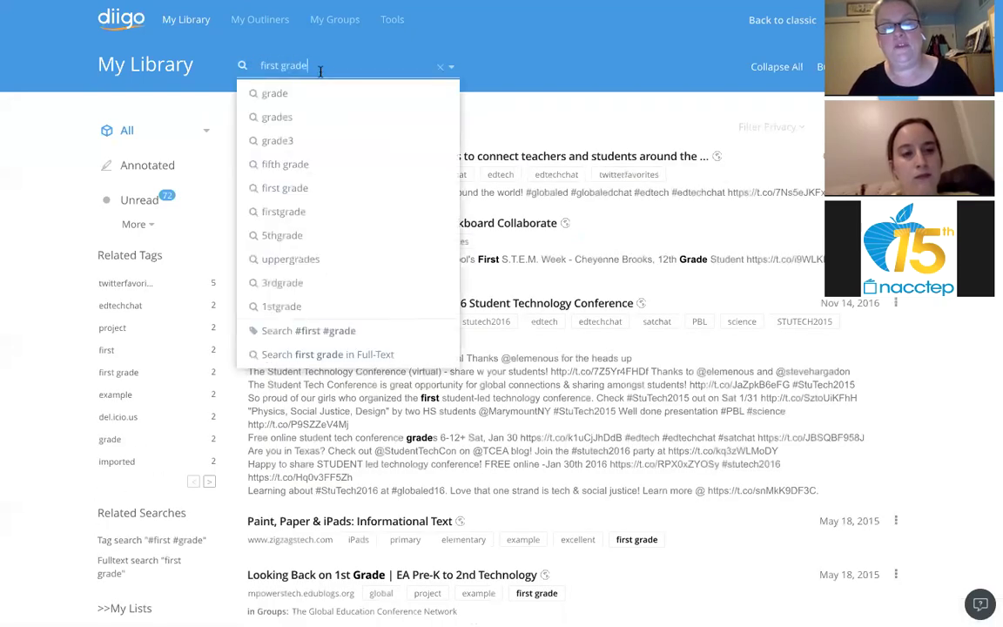
left_click(336, 355)
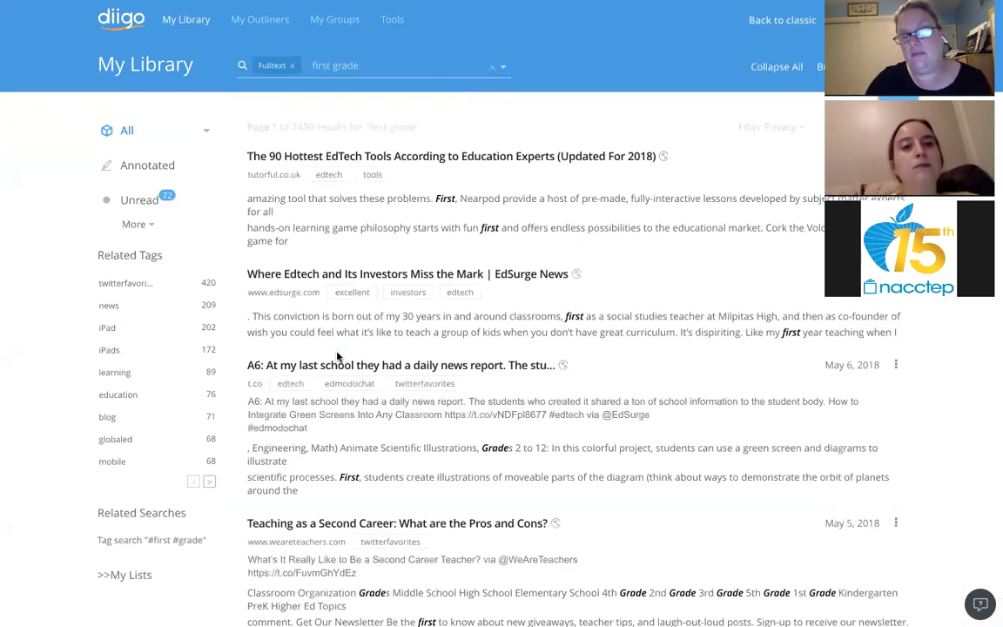
Step: Search the full text for the quoted phrase "first grade", look through the results and narrow them by the iPad tag
left_click(348, 77)
type("\"first grade\"")
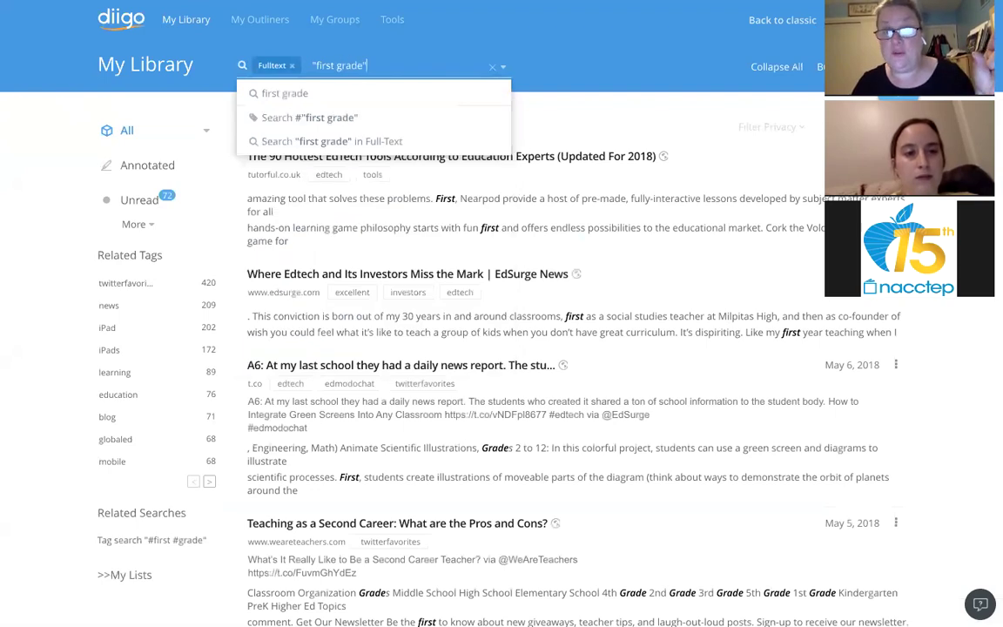
key("Return")
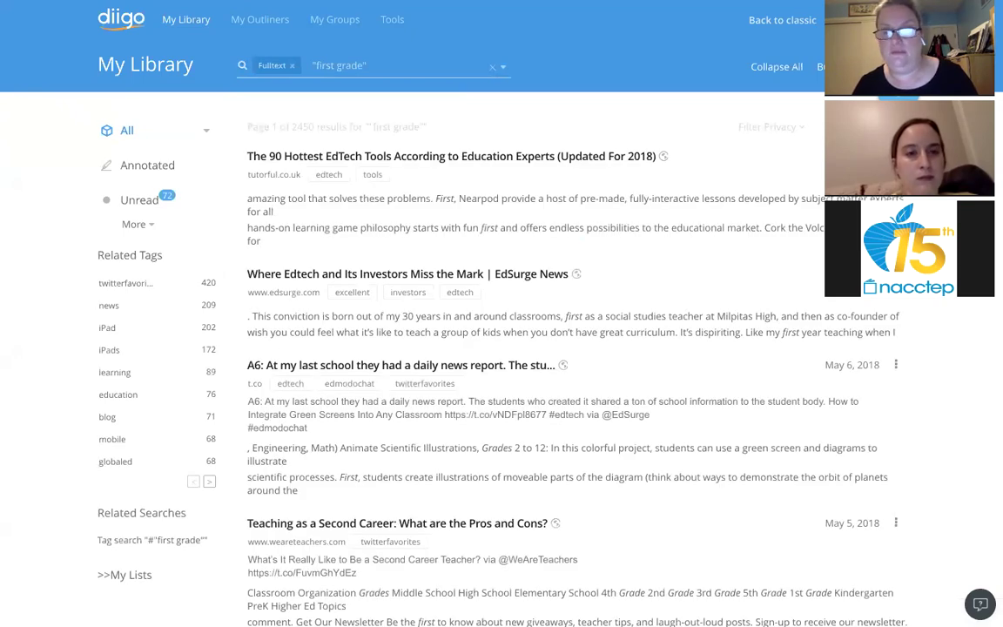
scroll(488, 348, "down", 3)
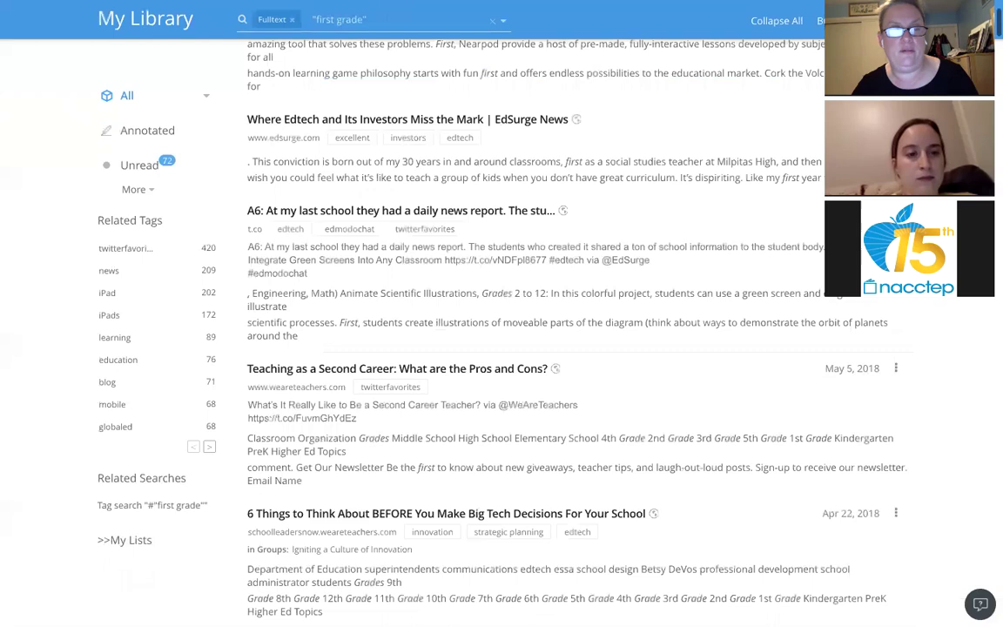
scroll(487, 348, "up", 3)
mouse_move(296, 50)
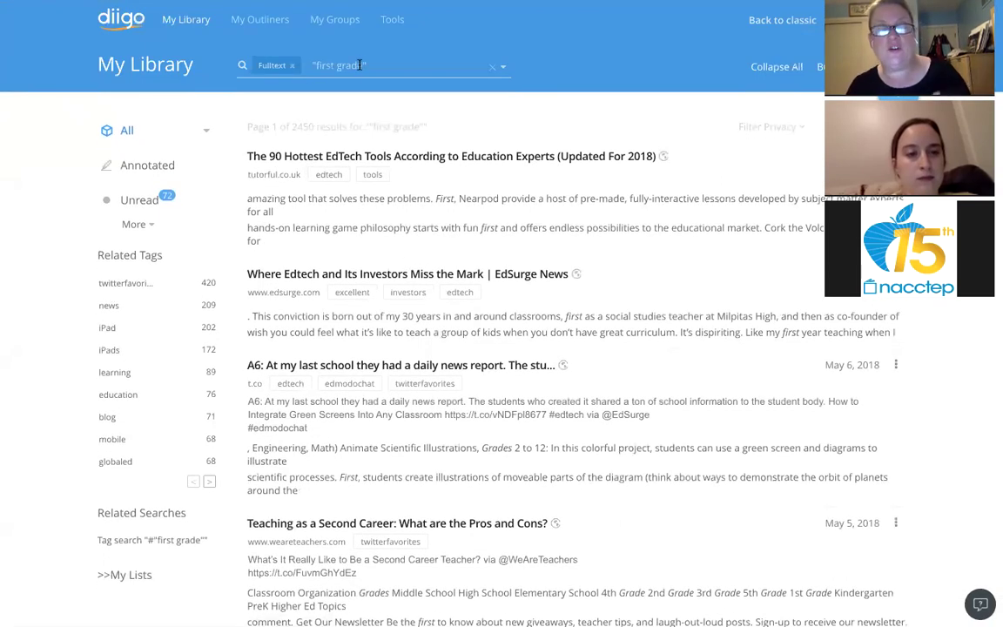
left_click(111, 330)
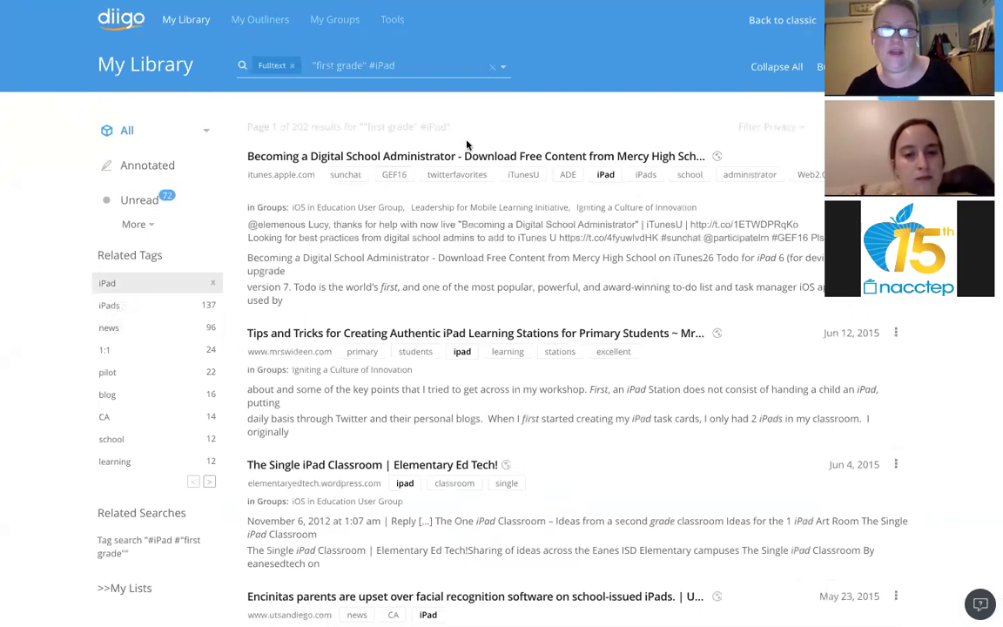
Step: Show the Diigo outliners, view the outline of educational YouTube channels and return to the outliner list
left_click(250, 30)
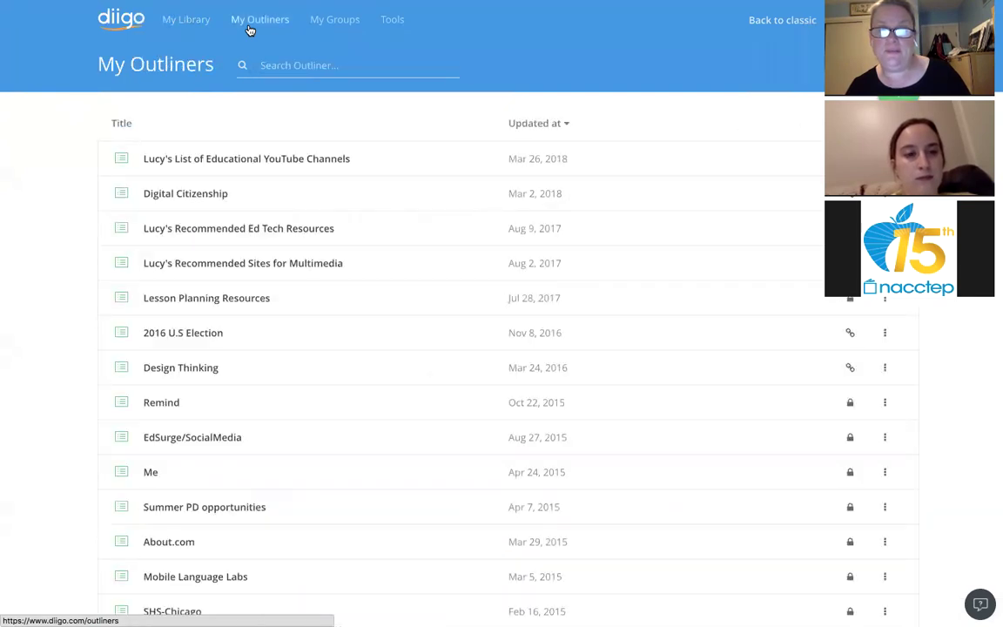
left_click(236, 166)
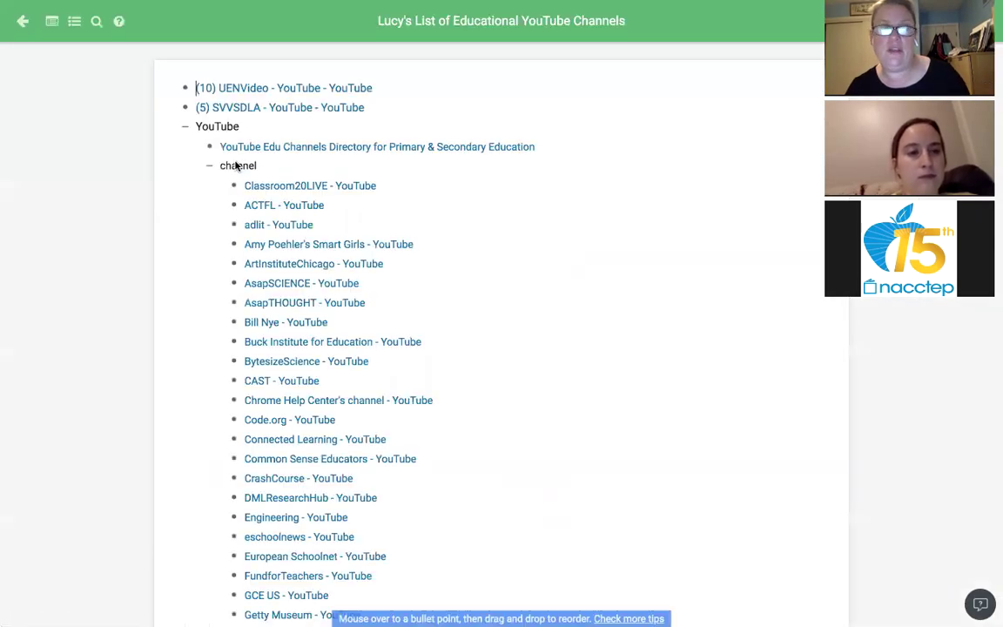
left_click(22, 22)
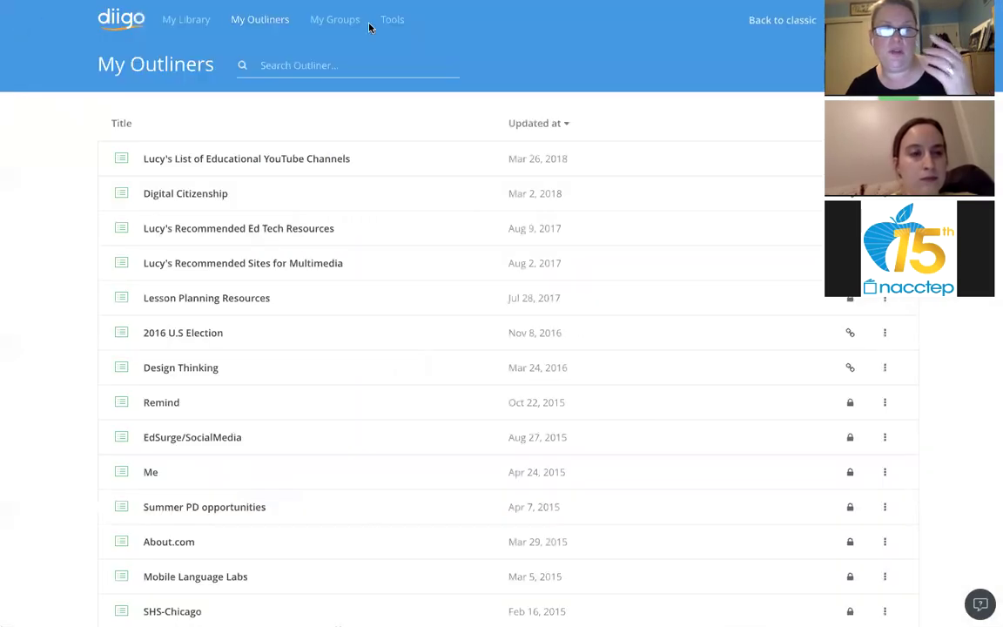
Step: Show the Diigo groups and browse through the list of joined and managed groups
left_click(341, 21)
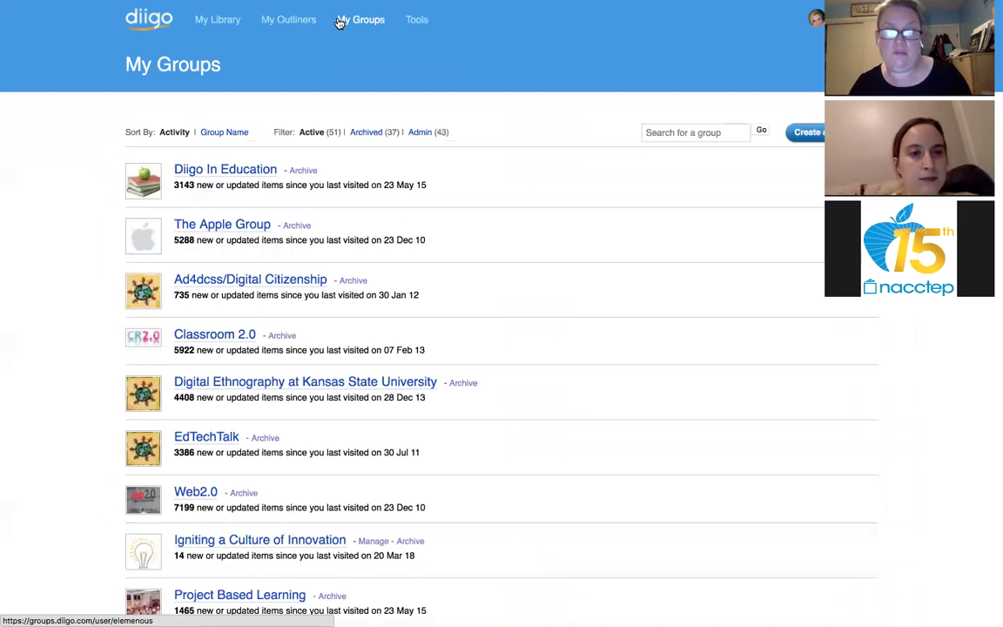
scroll(340, 23, "down", 5)
scroll(339, 190, "down", 1)
scroll(340, 190, "down", 1)
scroll(340, 189, "down", 2)
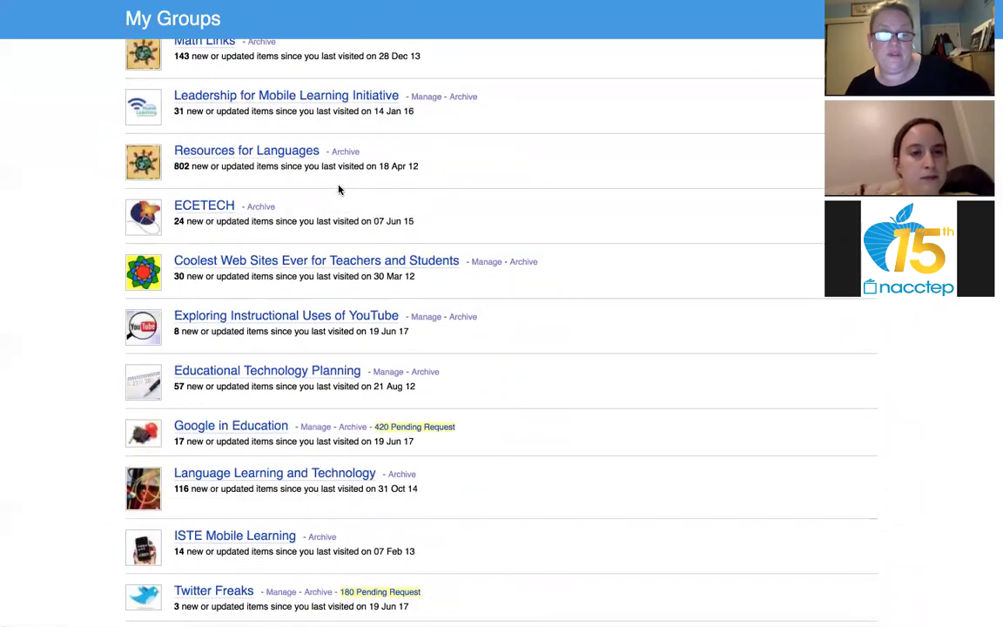
scroll(340, 189, "down", 2)
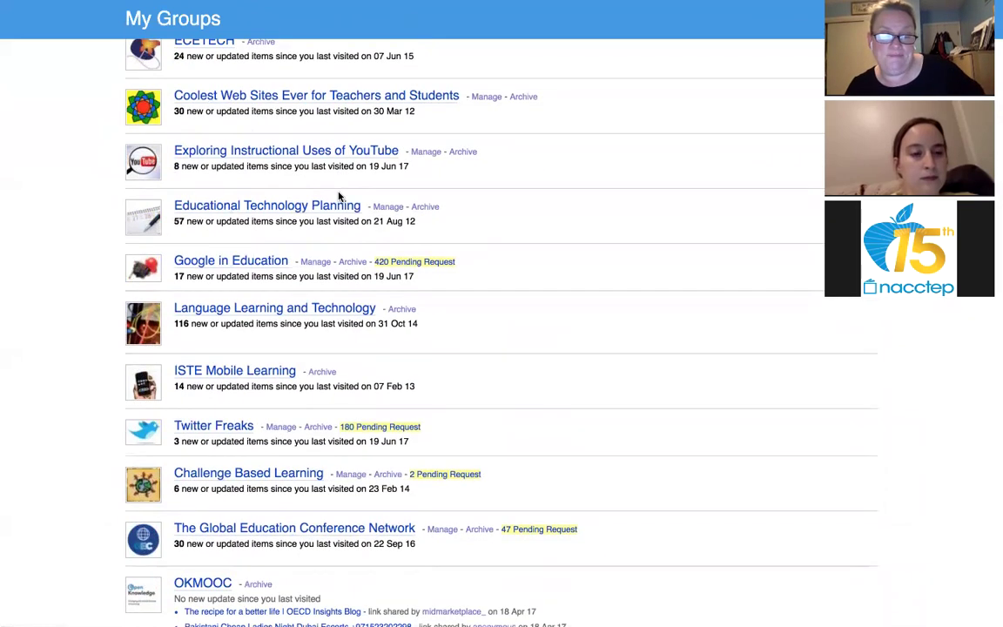
scroll(342, 174, "up", 7)
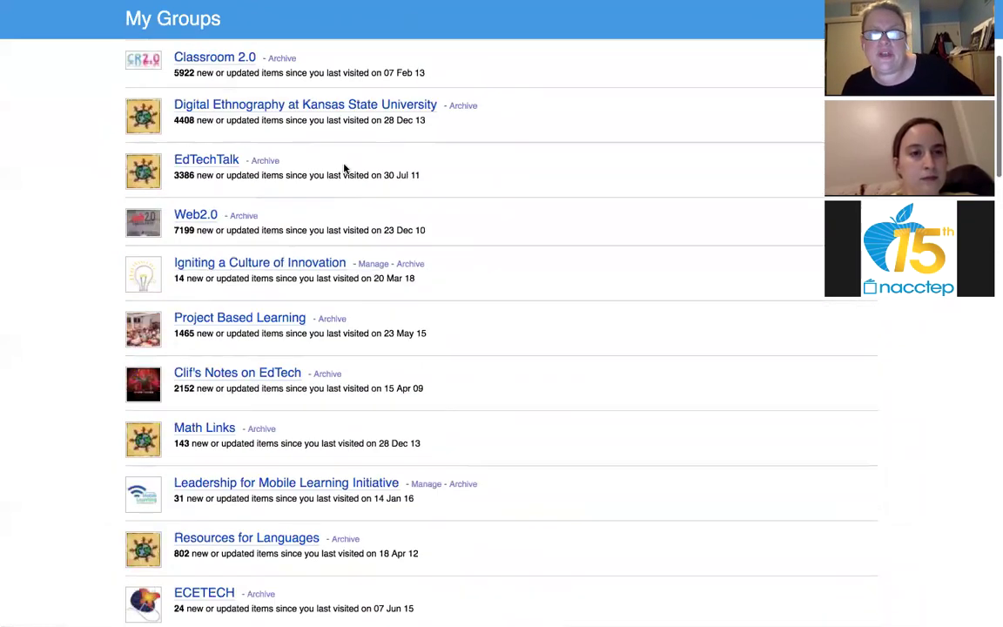
scroll(346, 168, "up", 4)
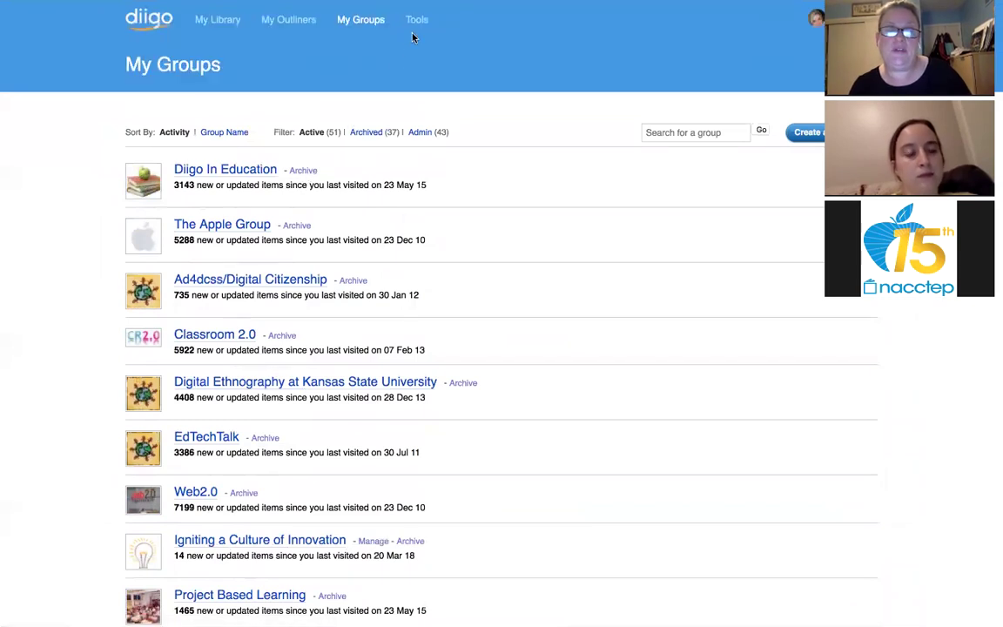
Step: Show Diigo's tools page and review its browser tools, mobile apps and web services
left_click(416, 26)
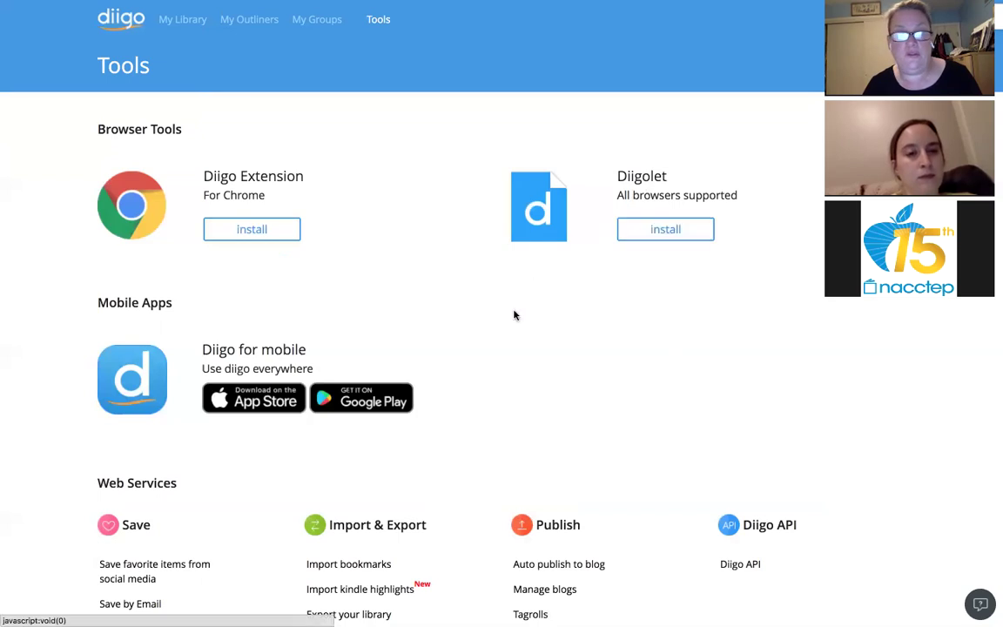
scroll(514, 315, "down", 1)
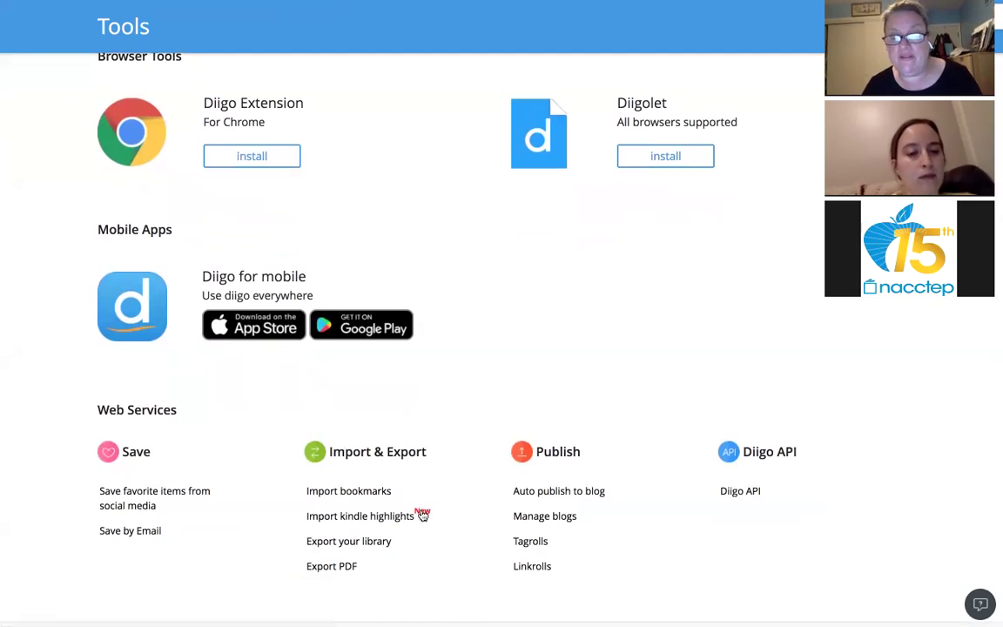
Step: Open weareteachers.com in a new tab and open the article "30 Teacher Hacks to Make the End of the School Year Easier"
mouse_move(762, 7)
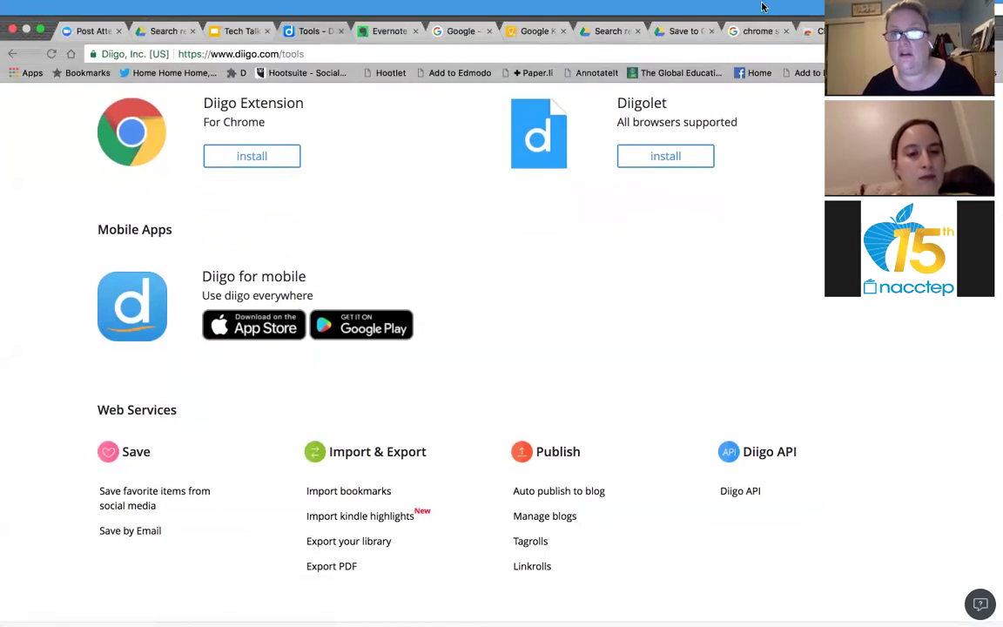
key("super+t")
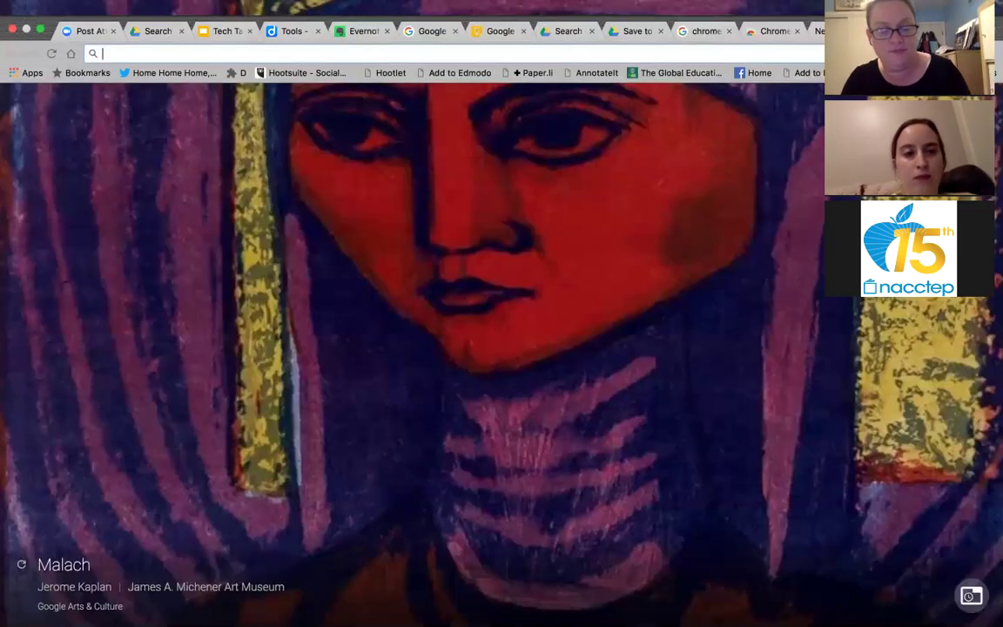
type("wea")
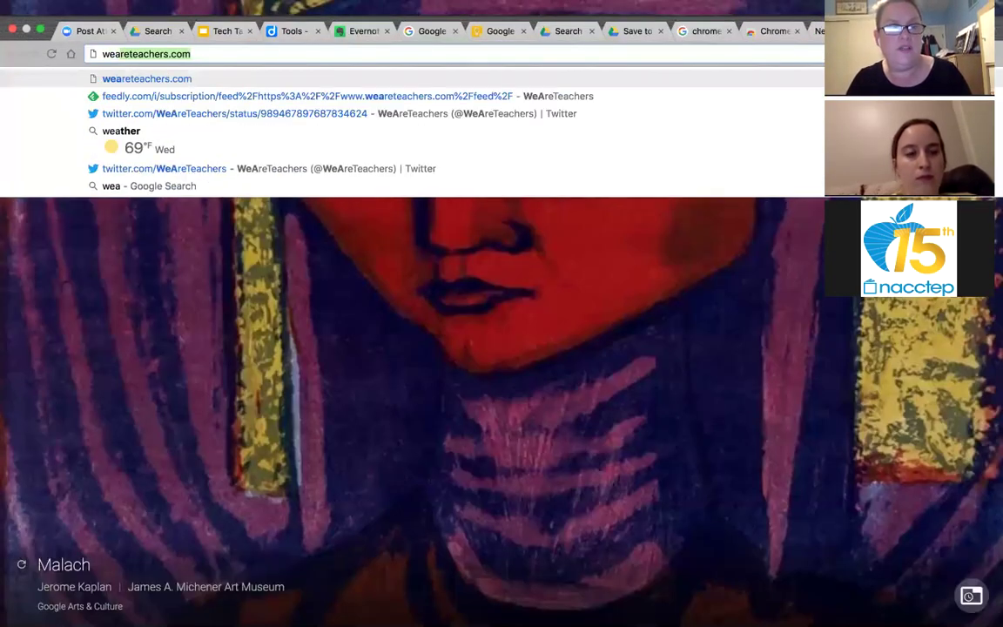
key("Return")
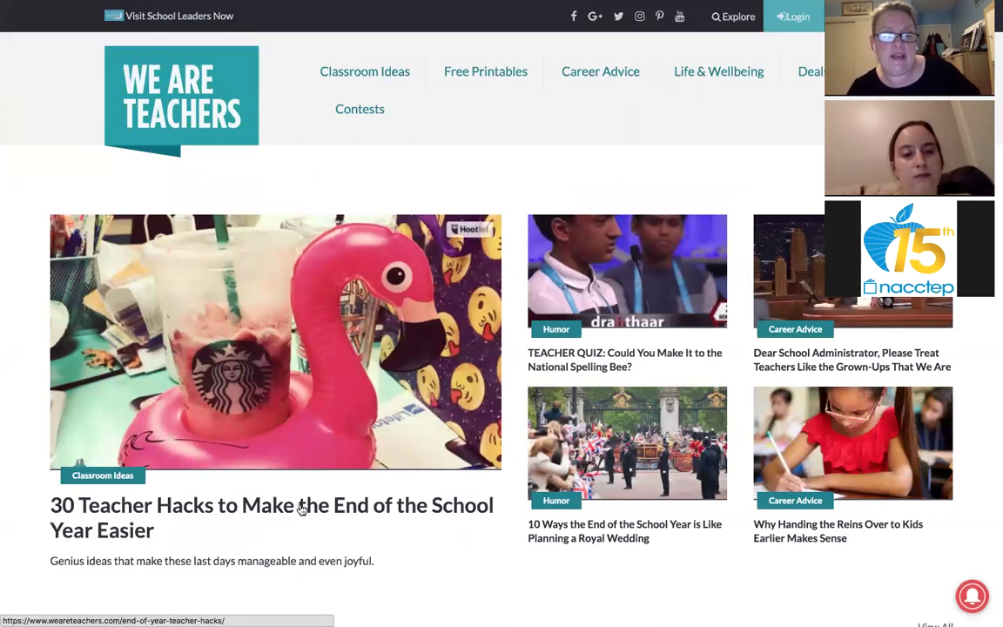
left_click(270, 506)
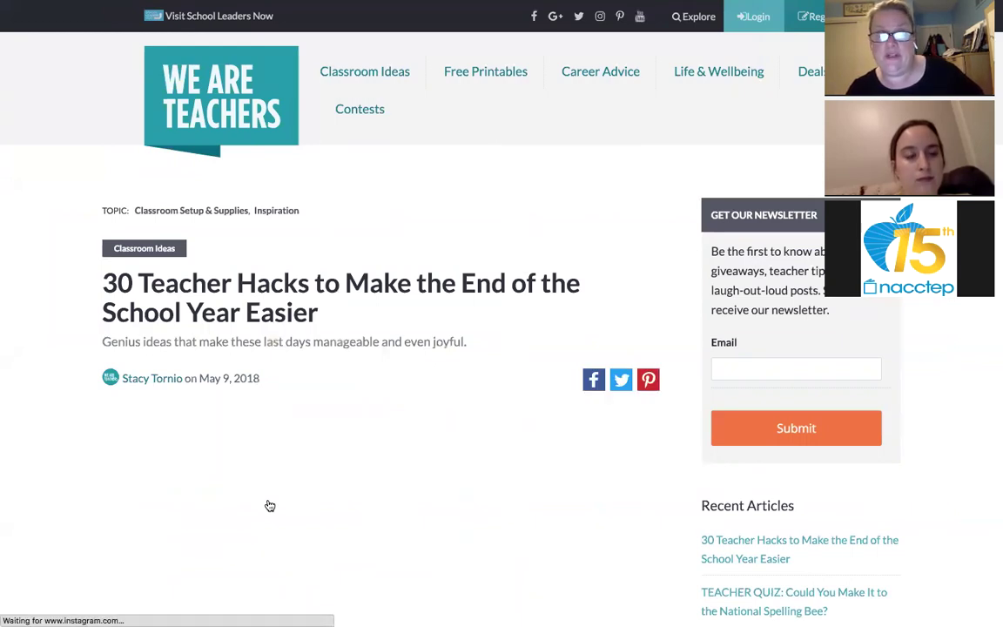
Step: Start a Diigo bookmark for the article and tag it edtech, tools, teacher and hacks
mouse_move(601, 2)
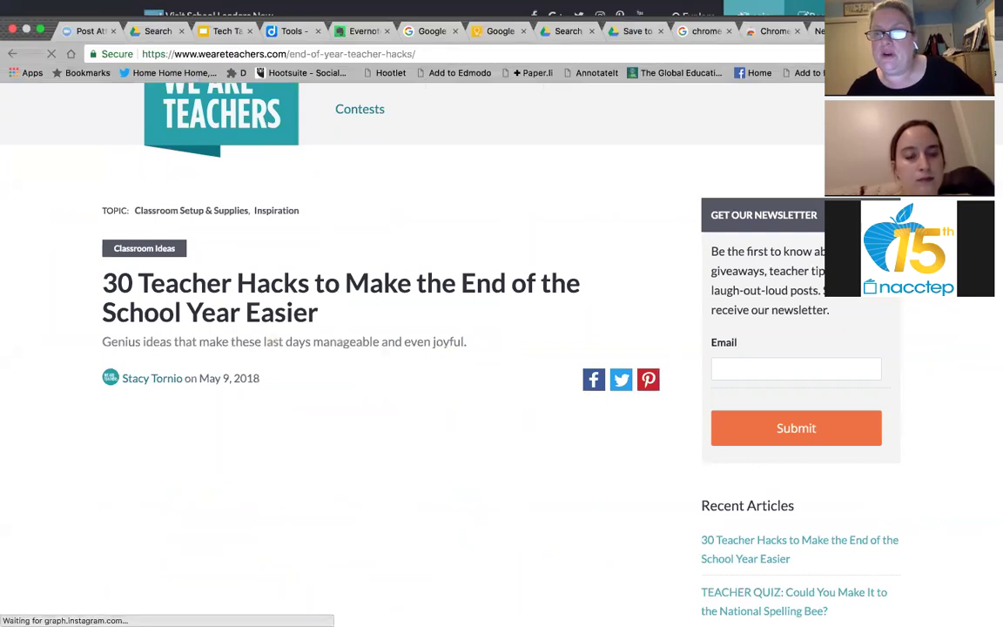
left_click(991, 53)
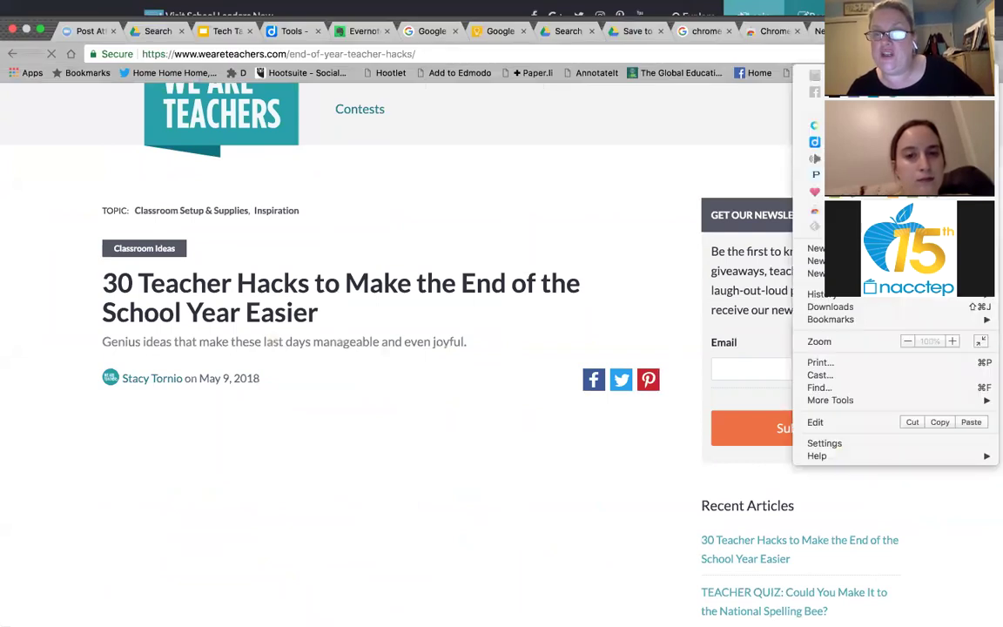
left_click(815, 148)
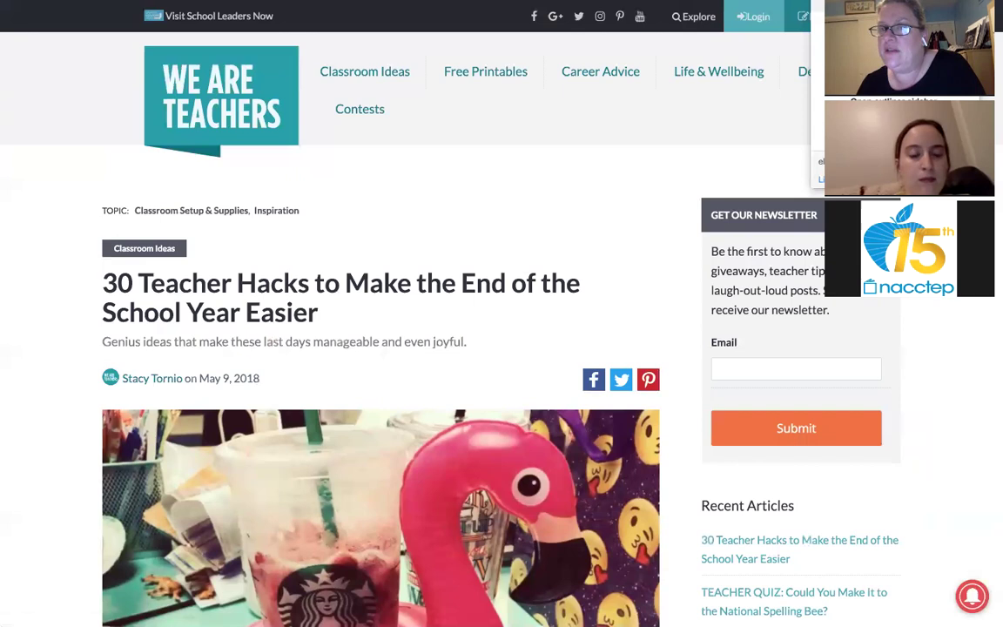
mouse_move(406, 2)
left_click(870, 131)
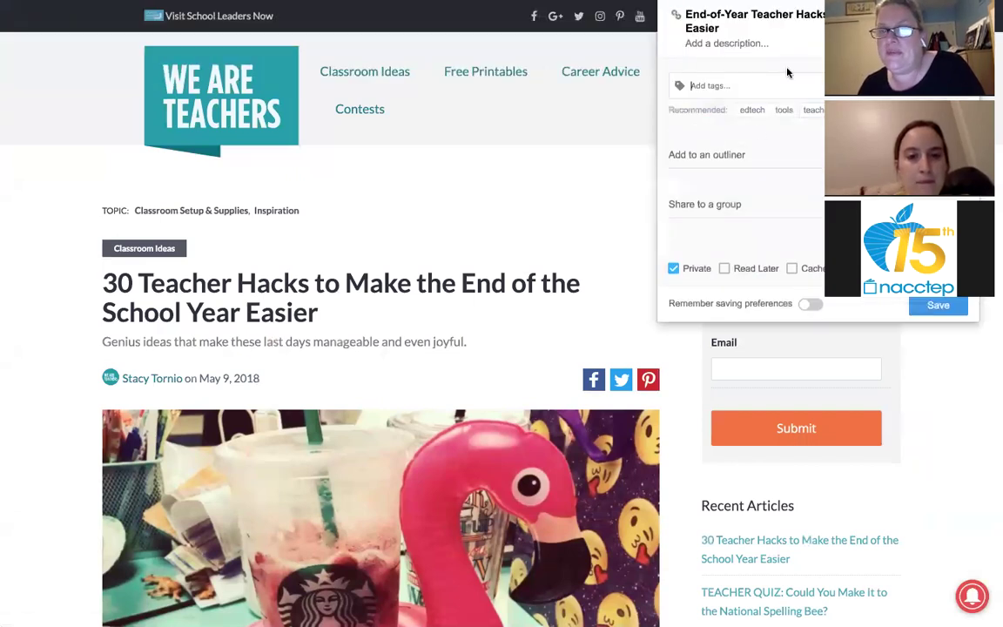
left_click(750, 113)
left_click(784, 111)
left_click(812, 113)
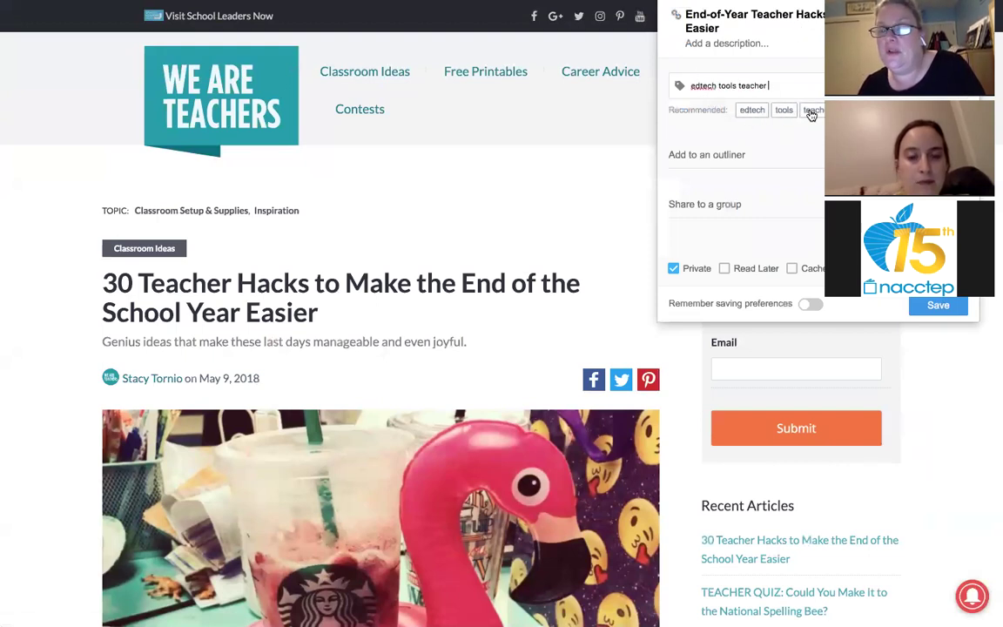
left_click(849, 109)
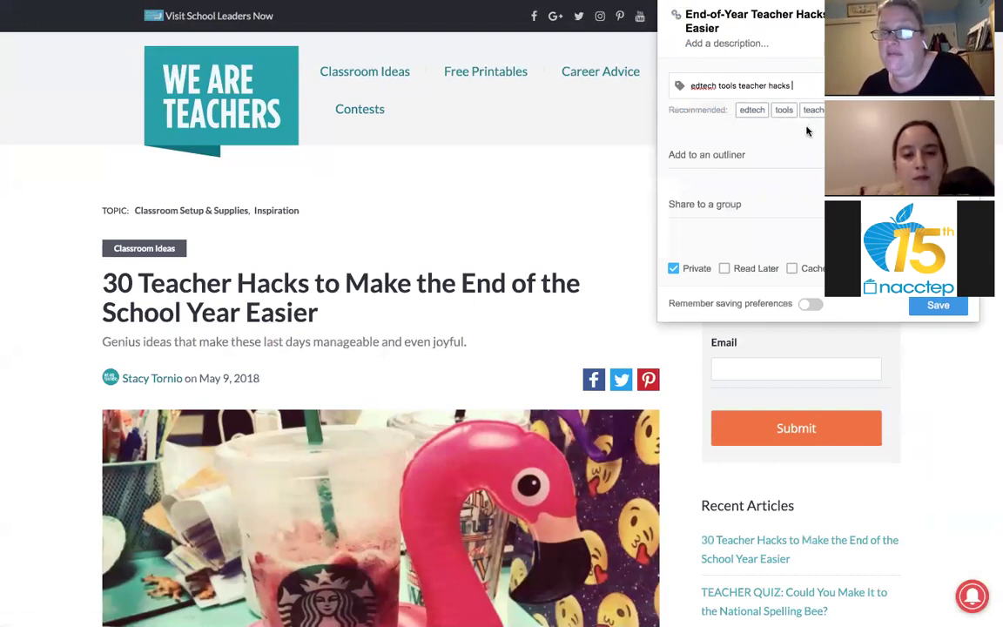
Step: Make the new bookmark public instead of private and save it to Diigo
left_click(768, 154)
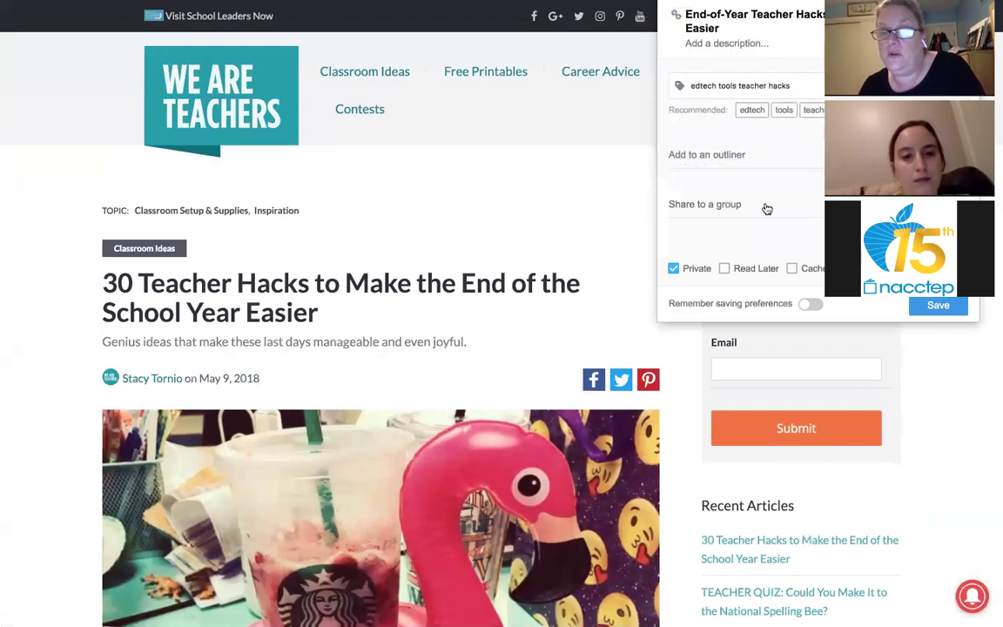
left_click(673, 269)
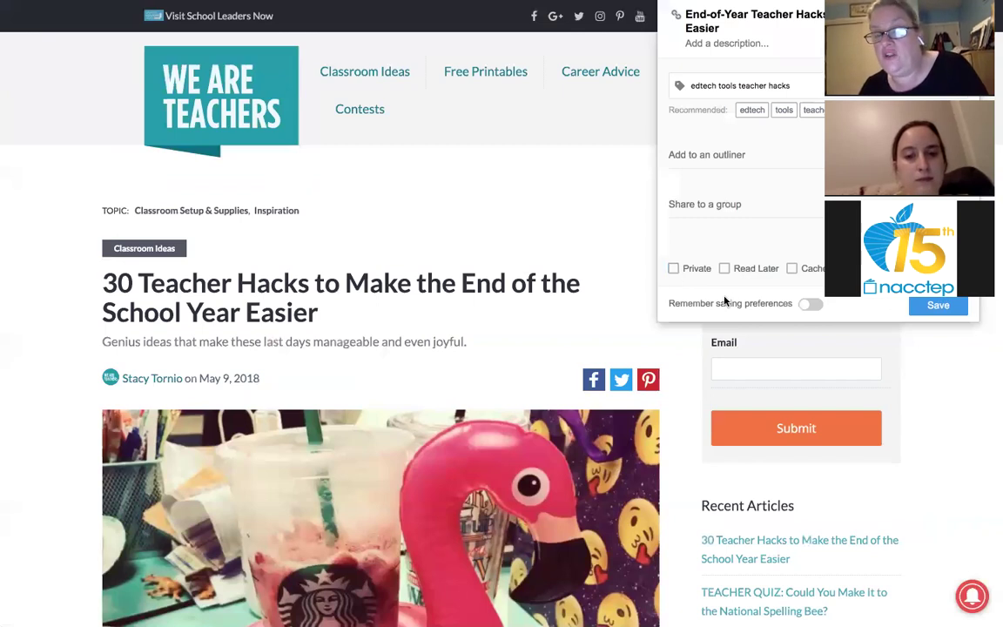
left_click(936, 305)
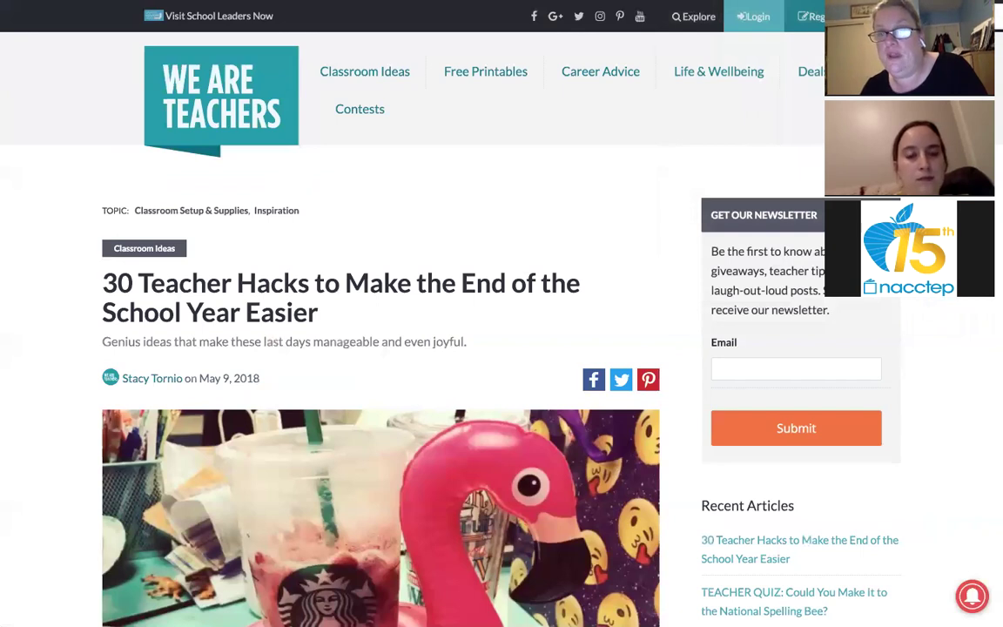
Step: Show the Diigo library and view the available actions for the newly saved End-of-Year Teacher Hacks bookmark
mouse_move(348, 1)
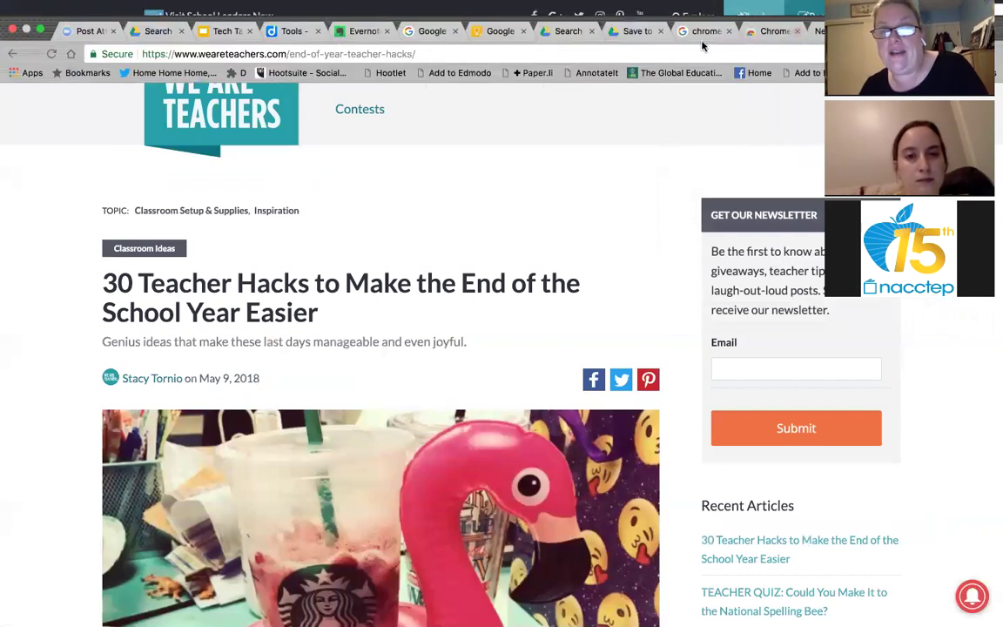
left_click(299, 39)
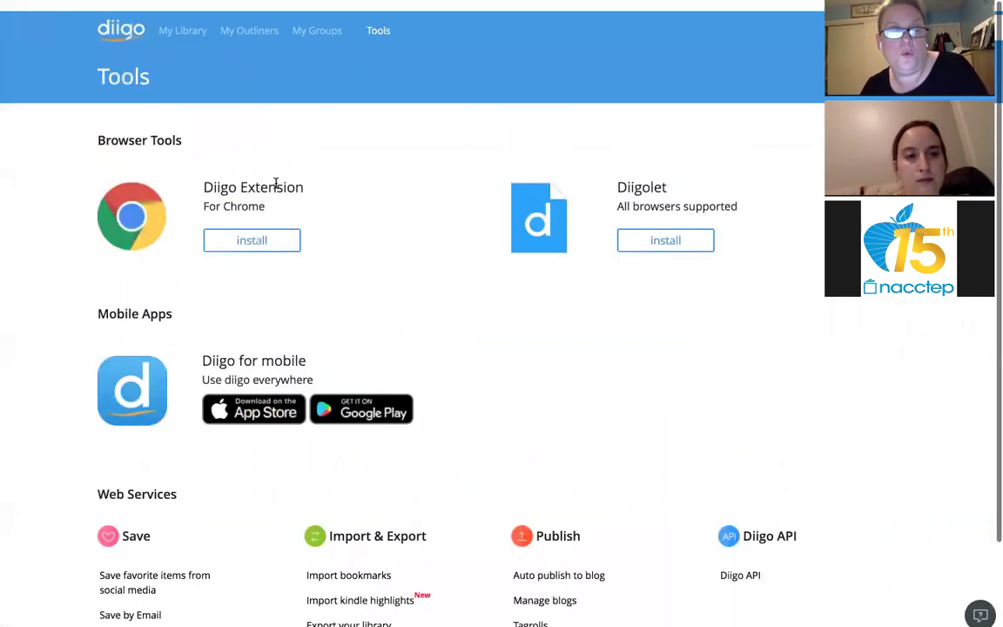
left_click(184, 20)
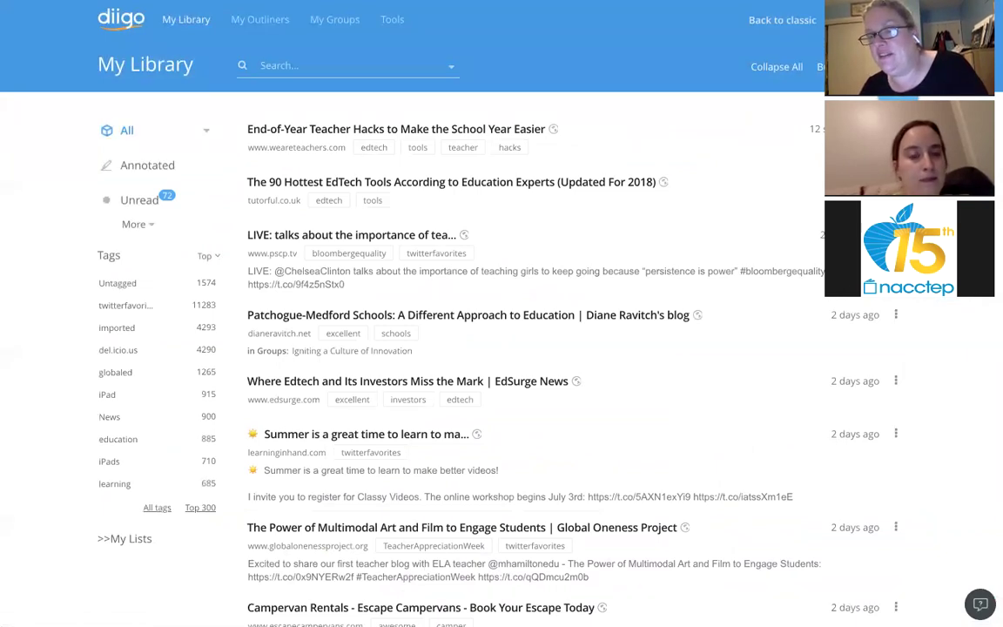
left_click(896, 129)
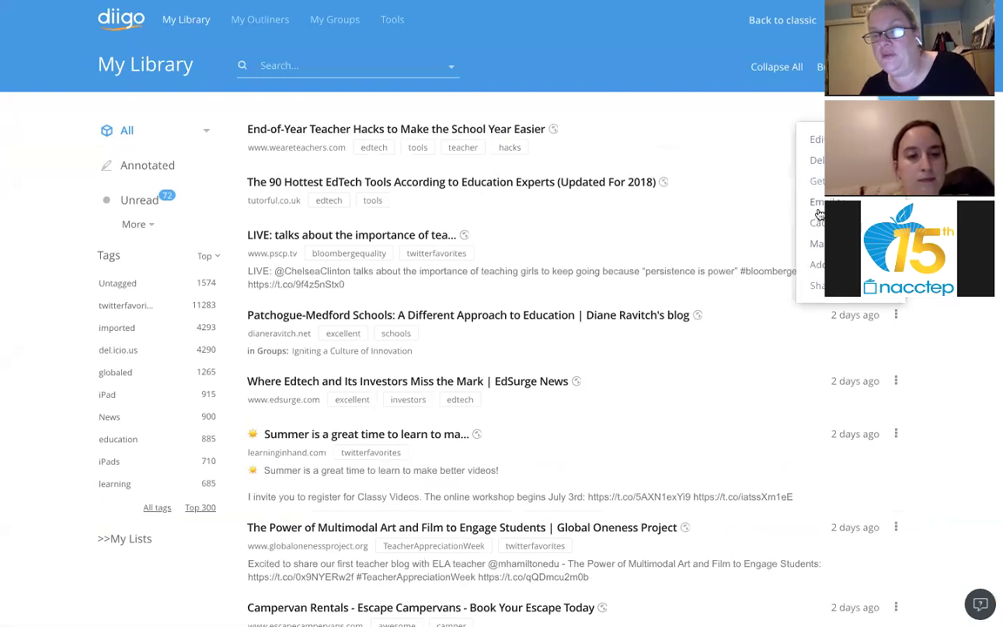
left_click(692, 90)
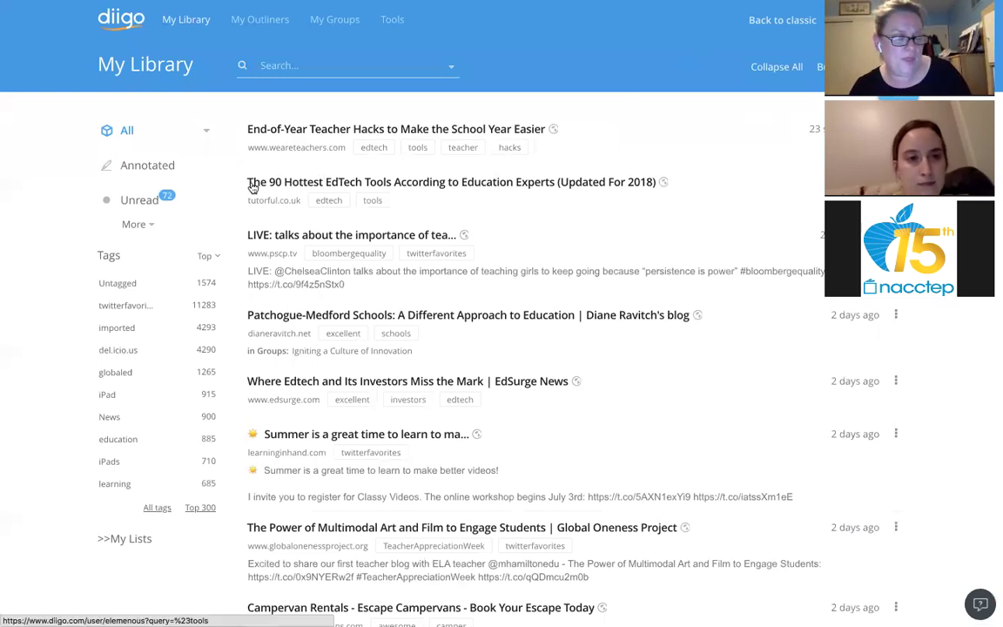
Step: Search the Diigo library for the tag #excellent
left_click(266, 67)
type("#ex")
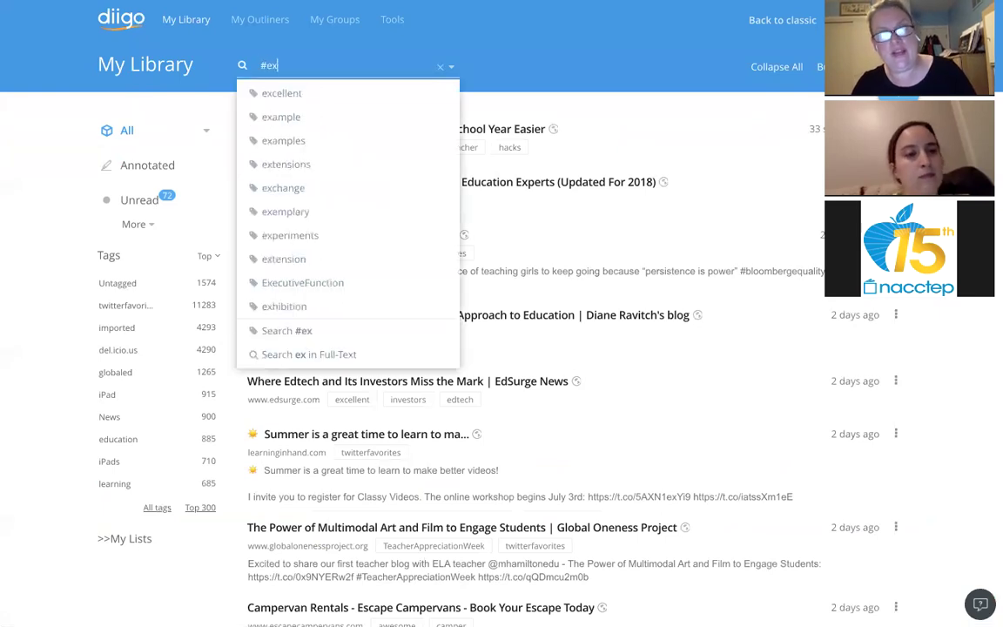
type("cellent")
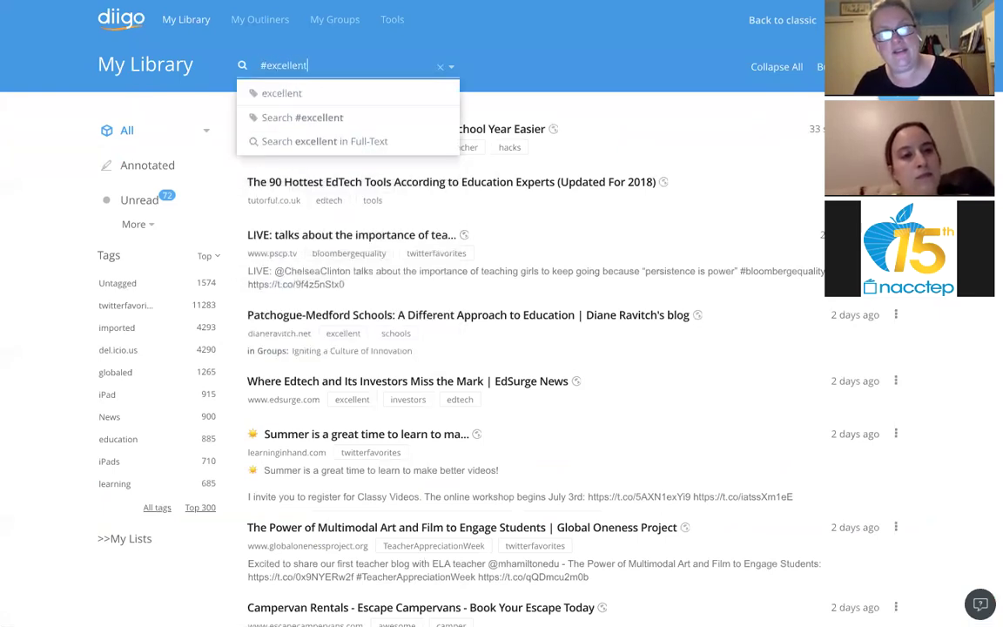
key("Return")
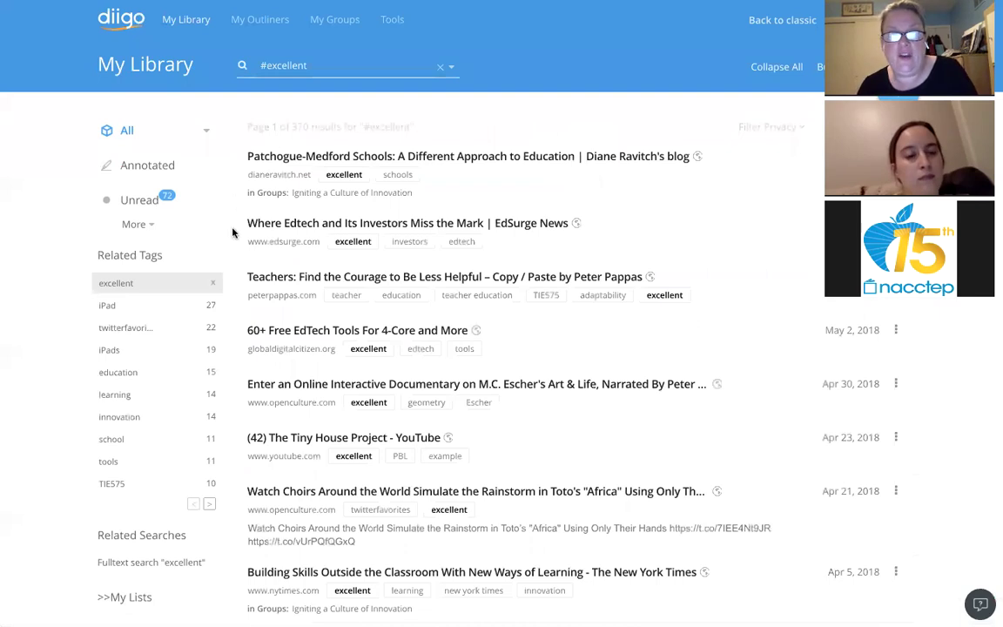
Step: Look through the bookmarks tagged excellent, and view the form for adding a bookmark by URL without filling it in
scroll(269, 317, "down", 5)
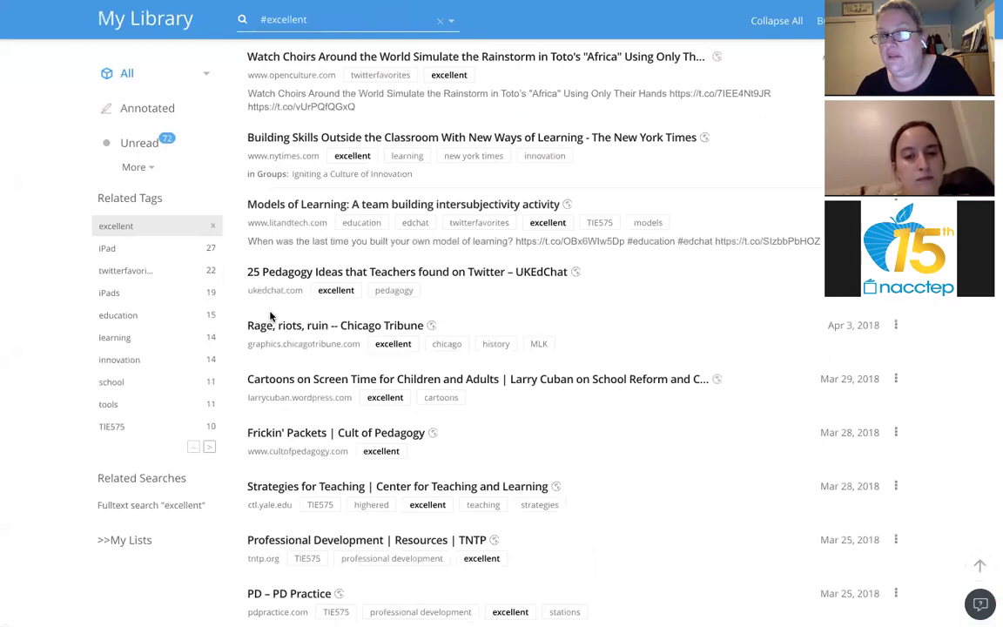
scroll(271, 316, "up", 3)
scroll(270, 315, "up", 5)
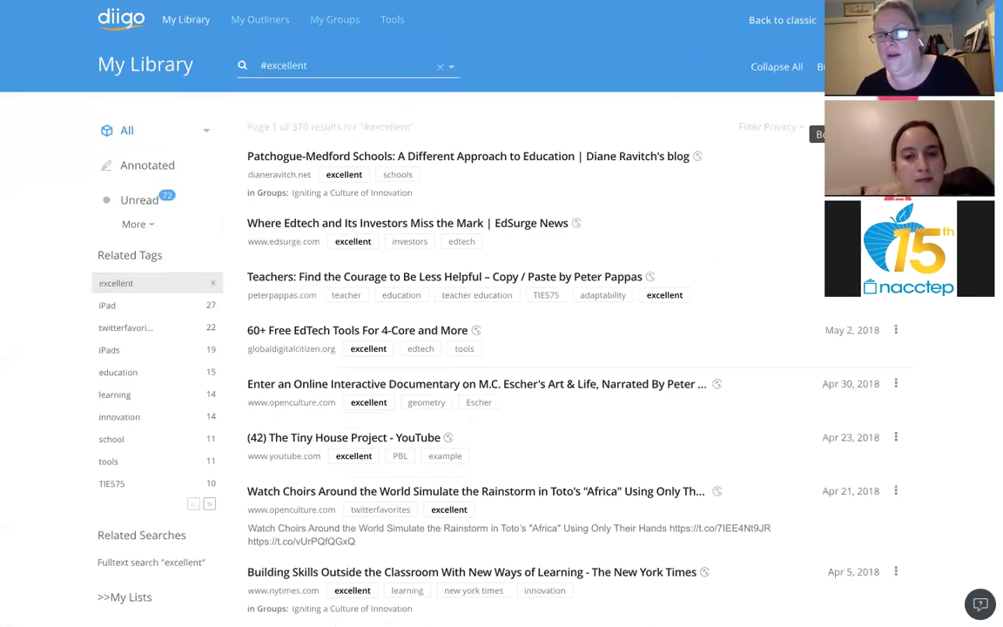
left_click(831, 67)
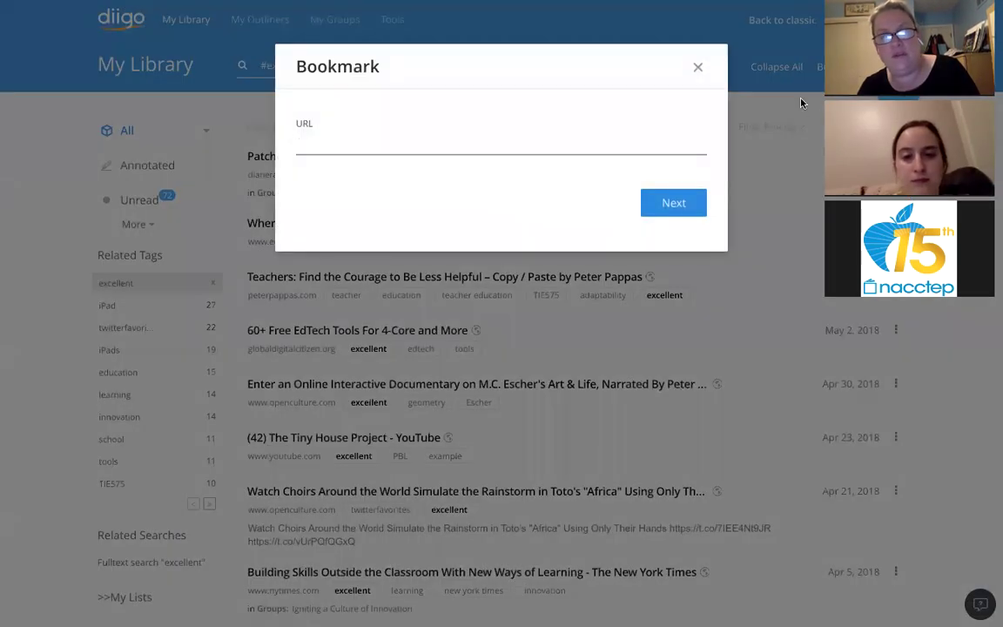
left_click(697, 67)
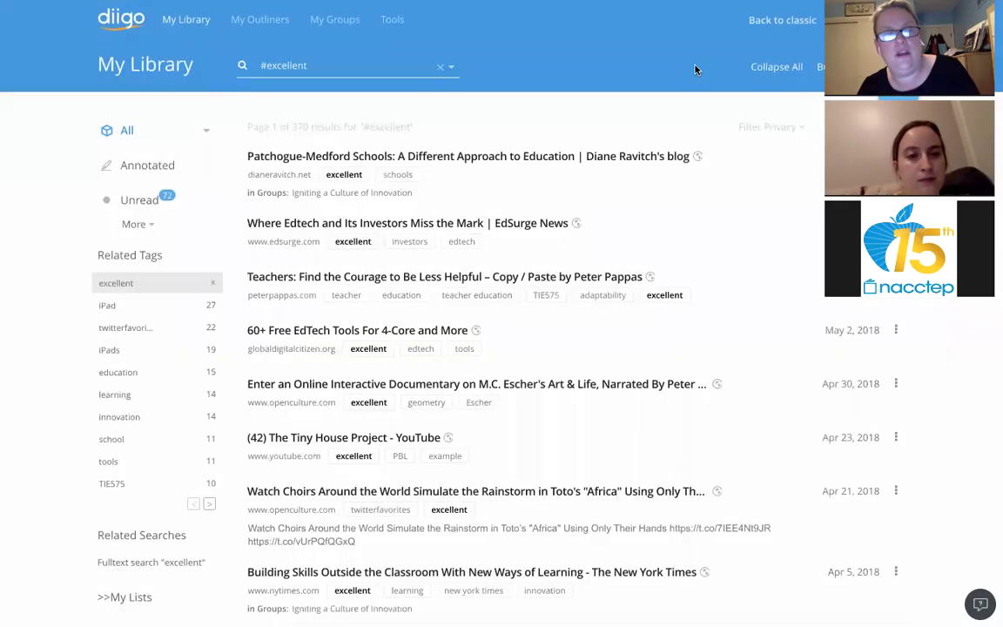
Step: Return to the presentation's Options slide and open the Livebinders site from it
mouse_move(661, 7)
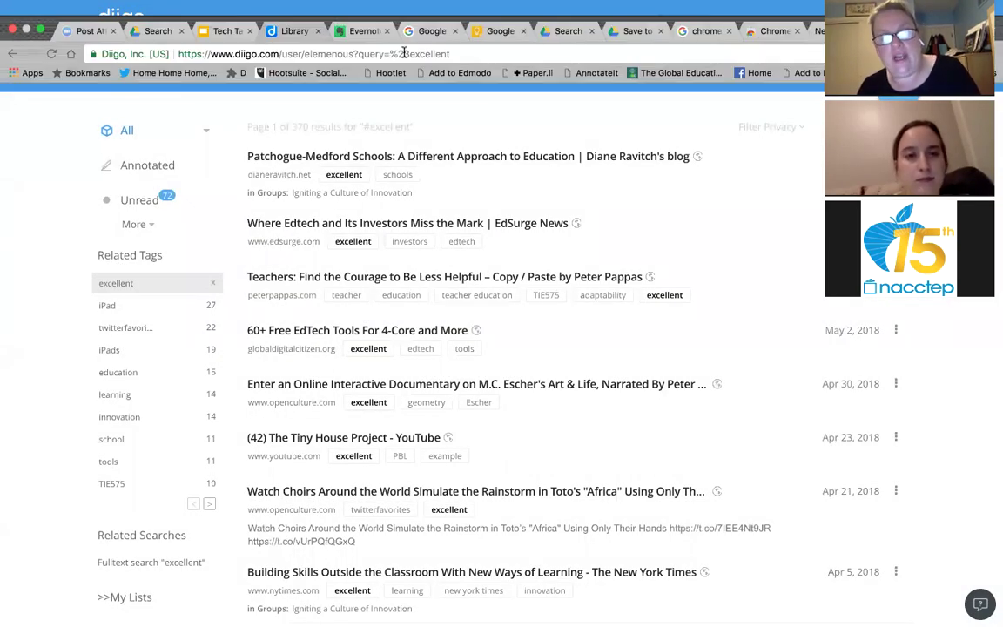
left_click(209, 37)
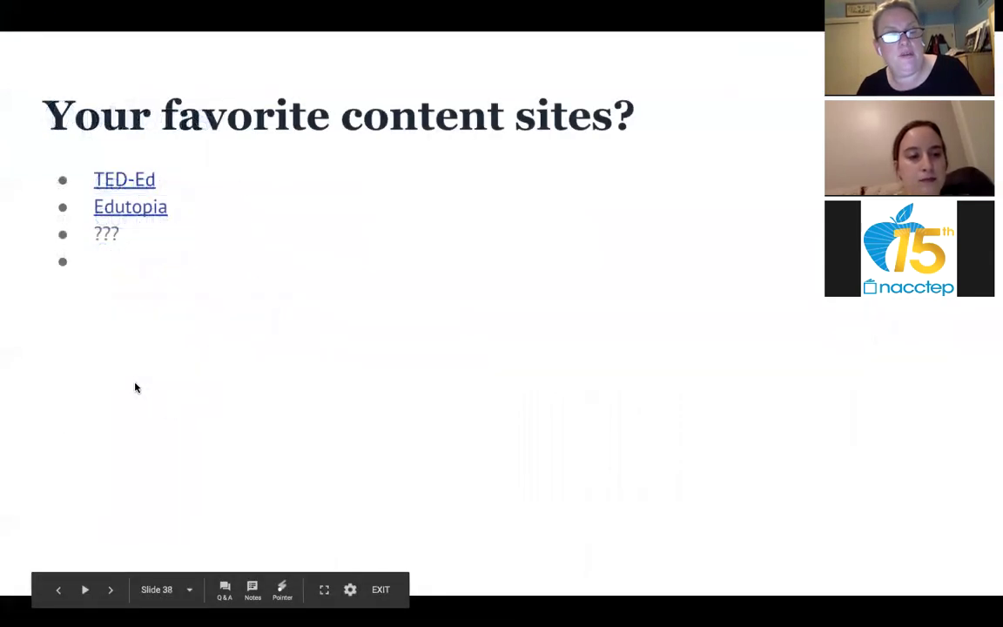
key("Left")
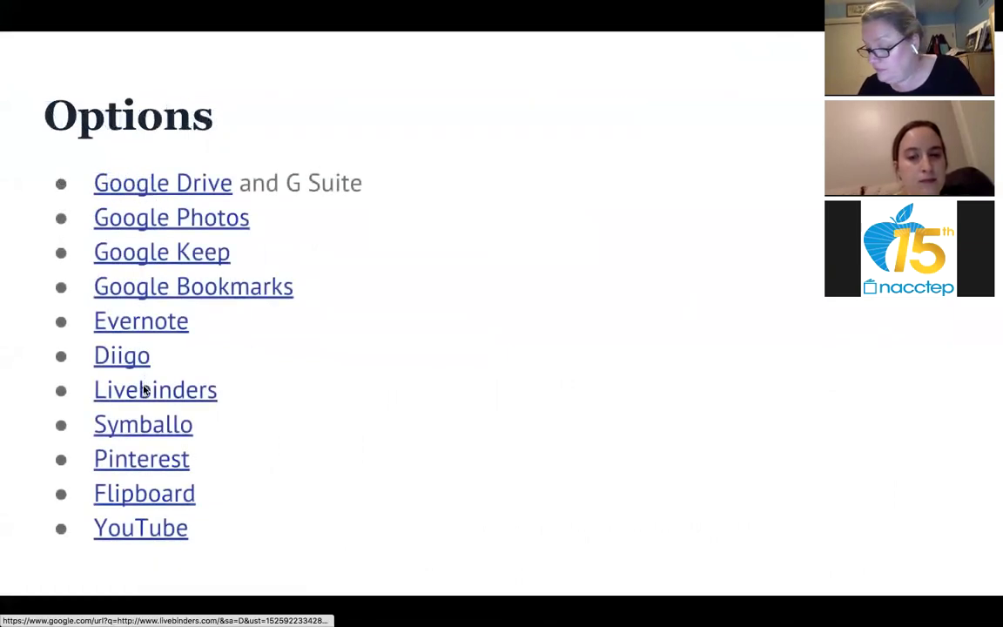
left_click(136, 397)
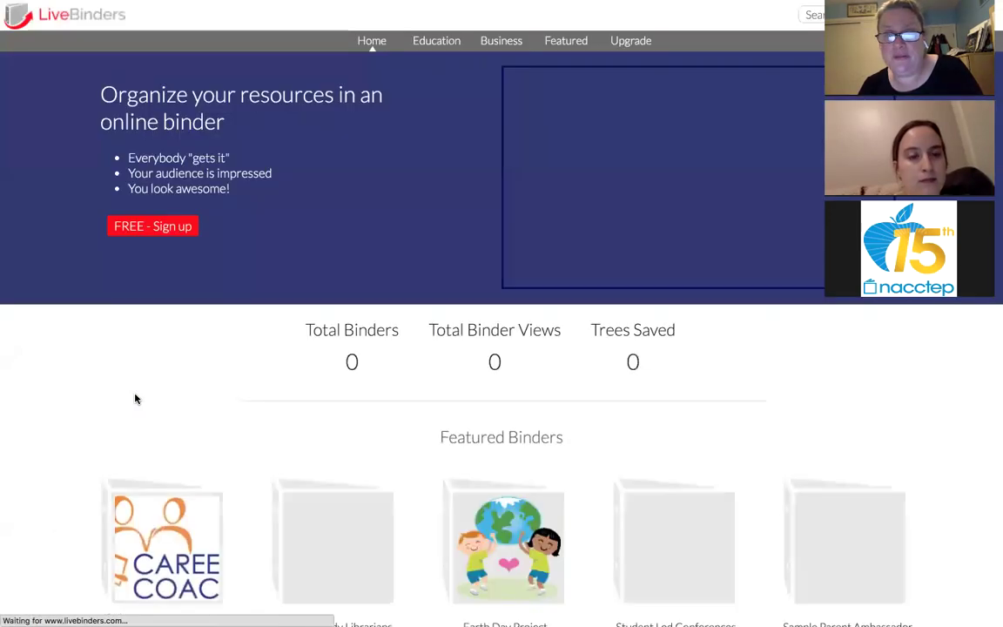
Step: Look through the featured binders and view the Future Ready Librarians Webinars section of the Future Ready Librarians Resources binder
scroll(181, 445, "down", 2)
scroll(180, 445, "down", 2)
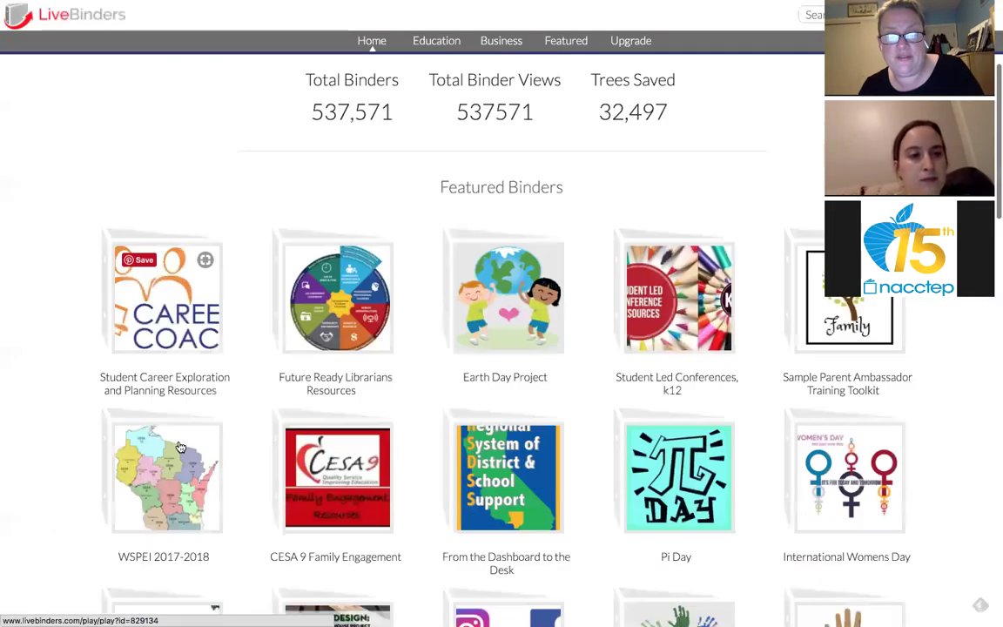
left_click(334, 387)
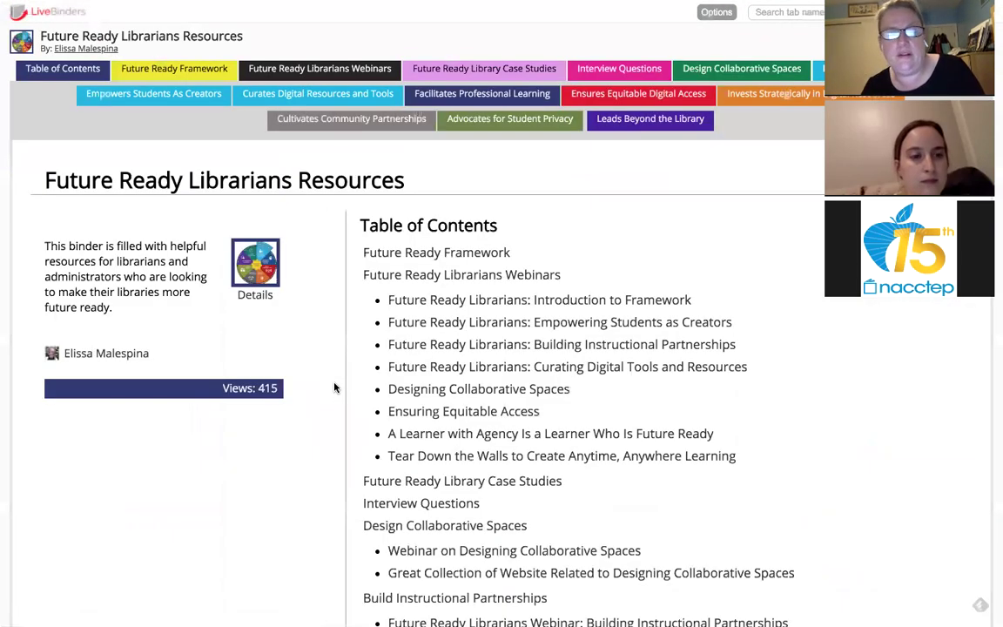
left_click(309, 70)
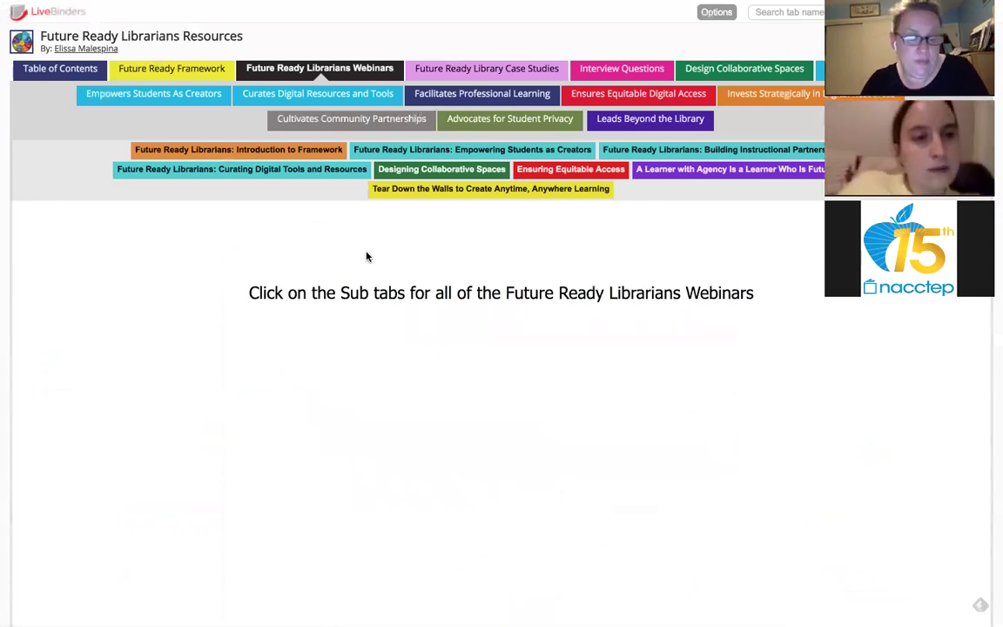
Step: Leave the binder and go back to the Options slide listing the curation tools in the presentation
key("alt+Tab")
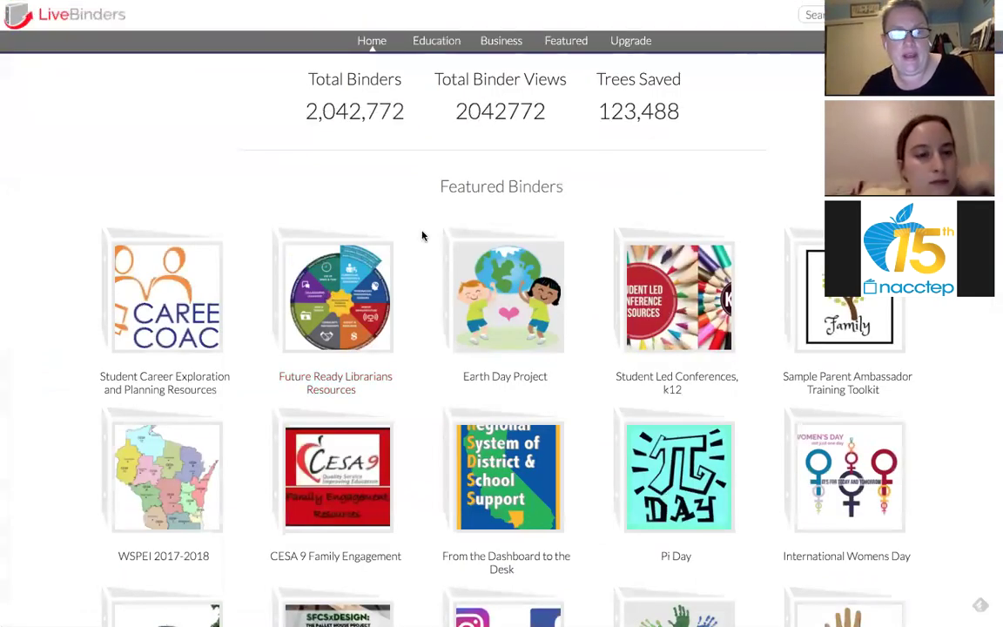
key("alt+Tab")
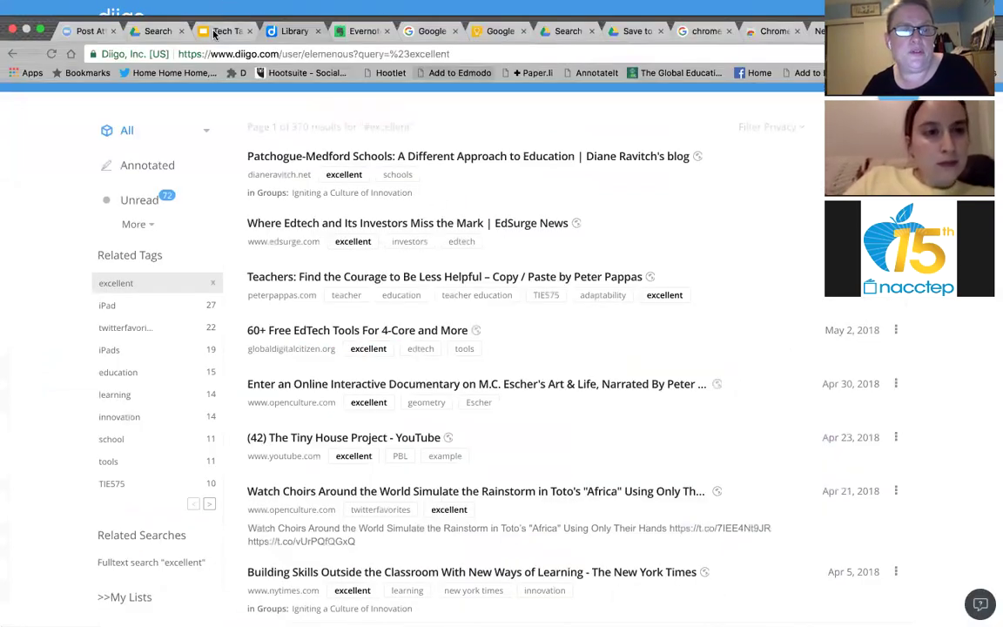
left_click(214, 31)
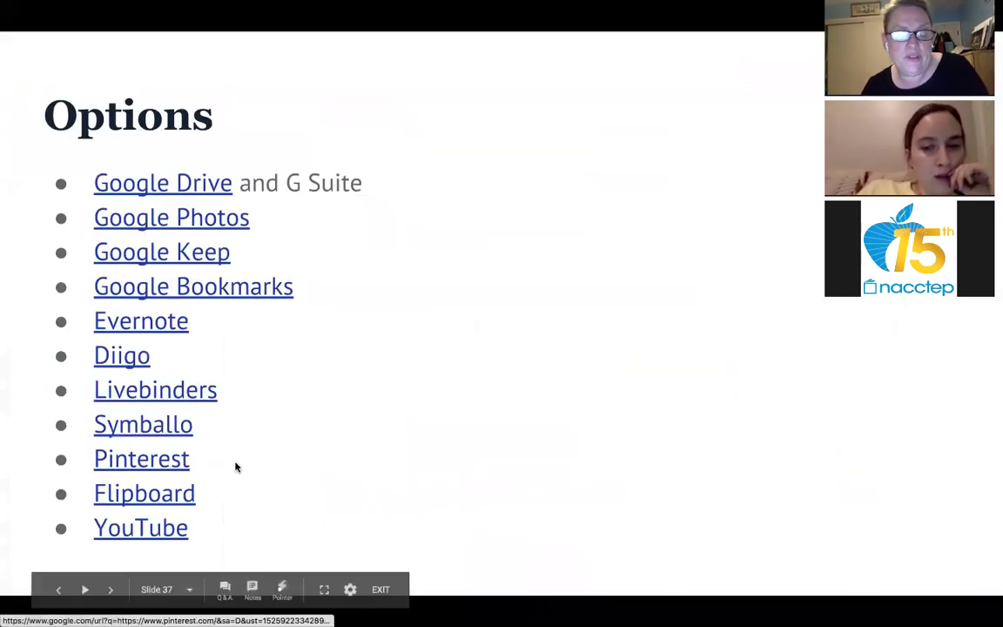
left_click(212, 450)
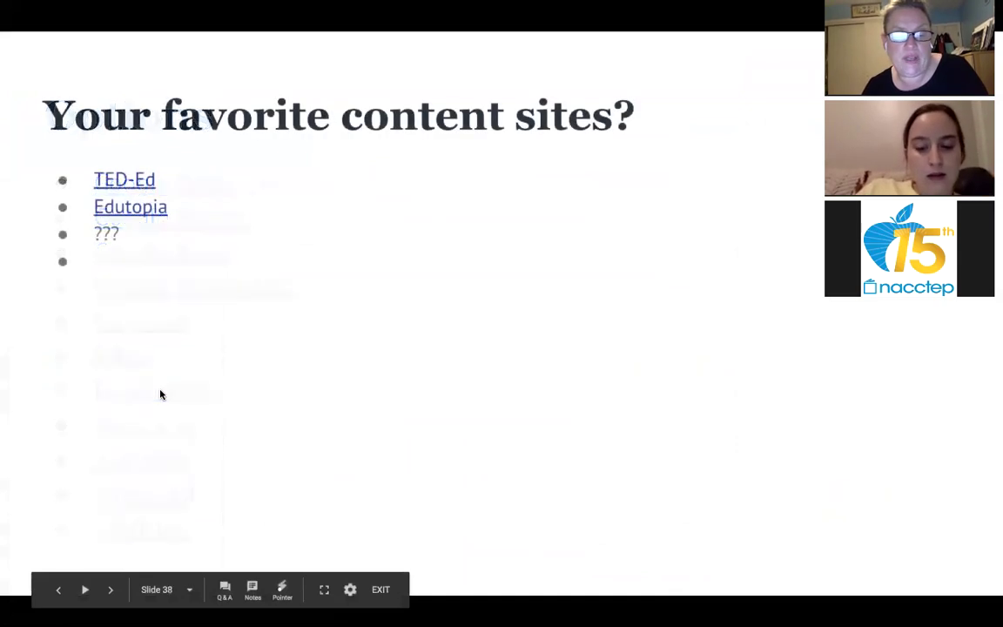
key("Left")
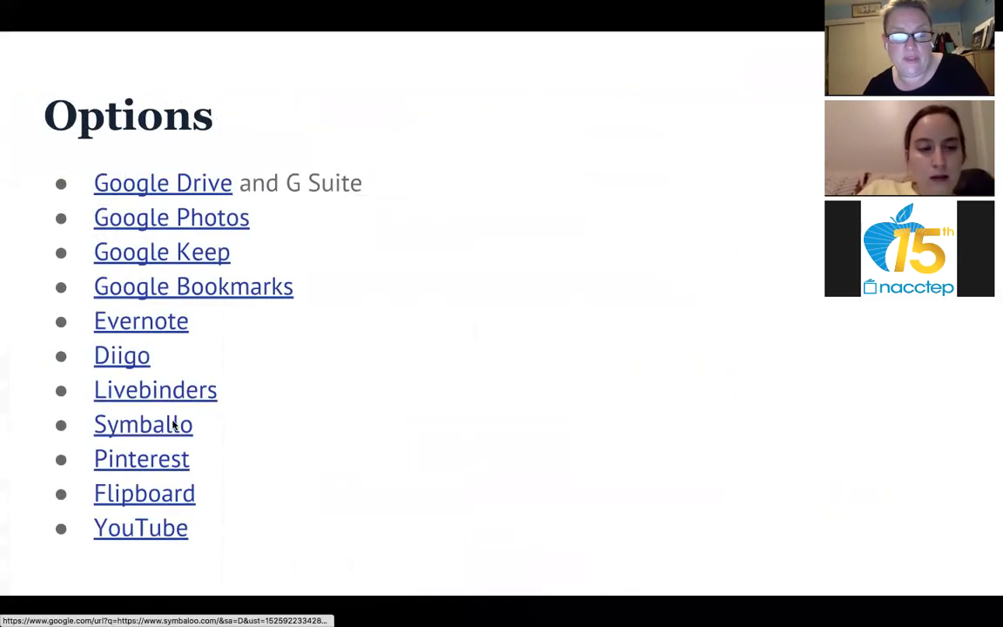